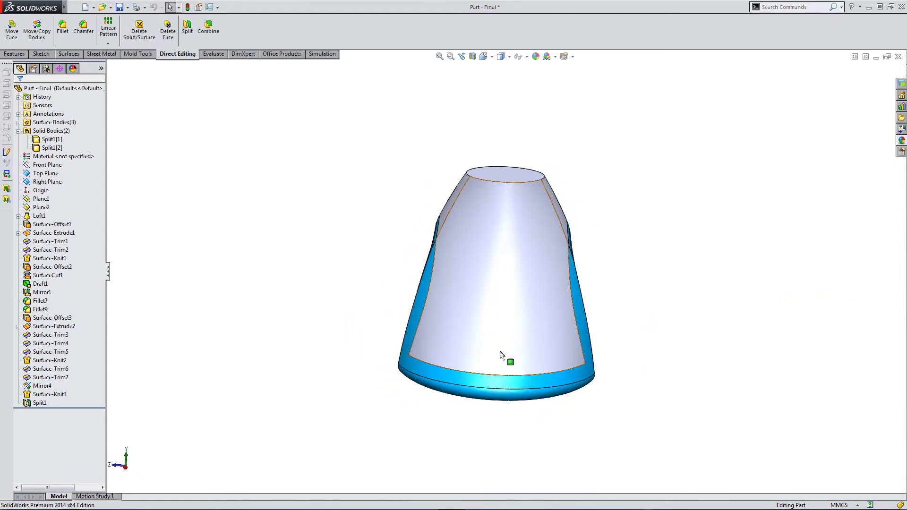
- Hide the cyan Split1[1] body to inspect the remaining grey body
middle_click_drag(502, 355, 742, 359)
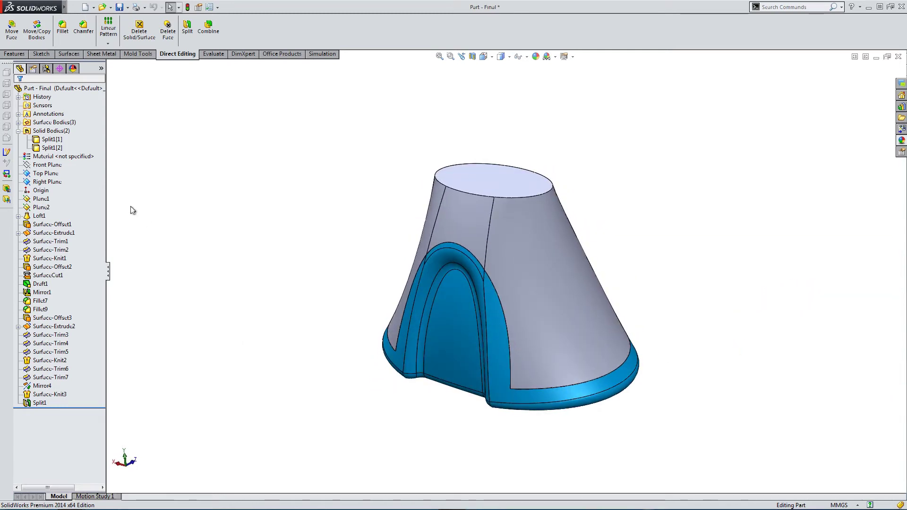
left_click(51, 140)
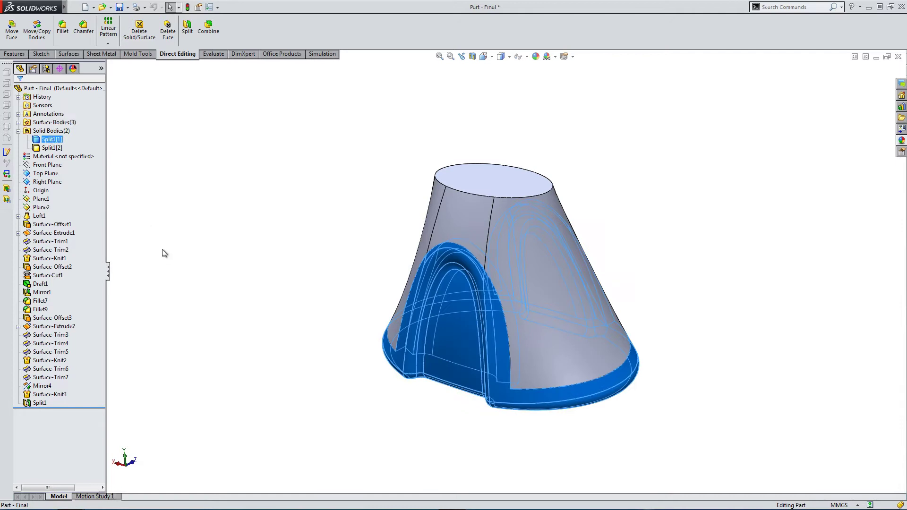
left_click(52, 148)
middle_click_drag(177, 285, 176, 245)
left_click(146, 224)
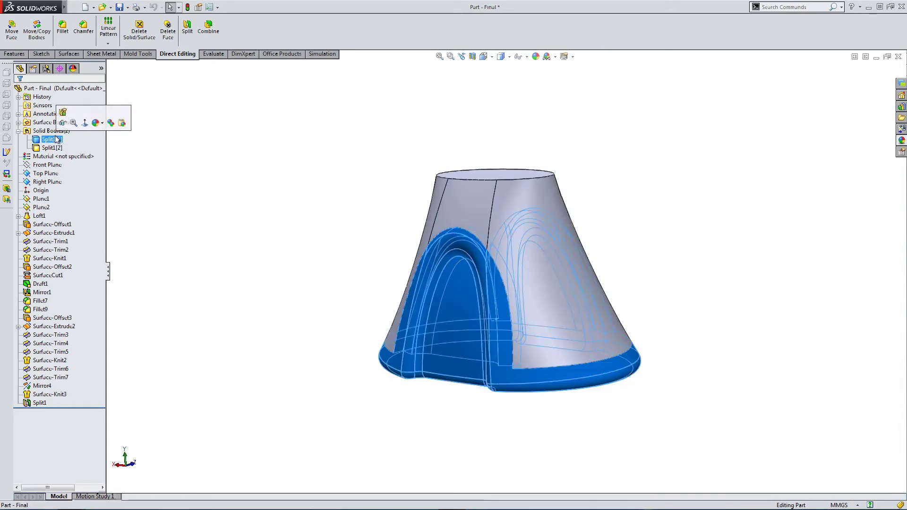
left_click(64, 122)
middle_click_drag(244, 284, 343, 330)
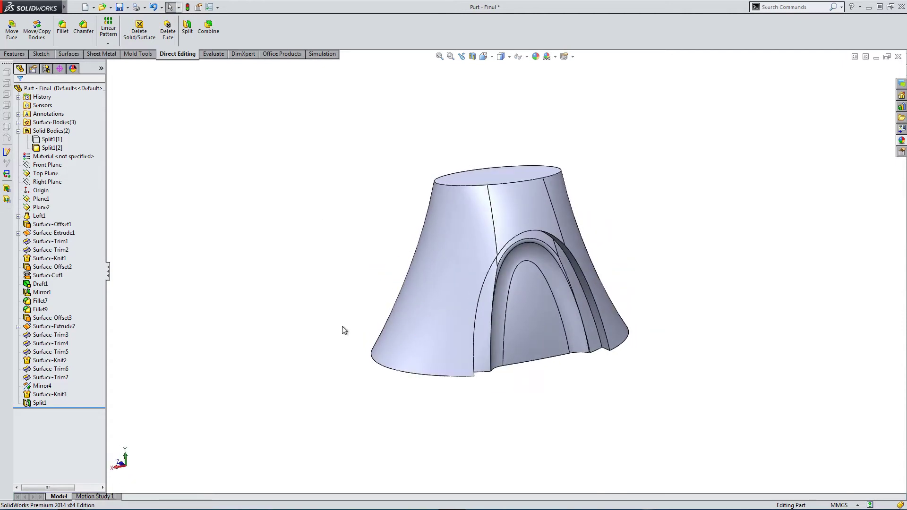
- Show the cyan body again, hide the grey cone body to inspect it, then restore it
left_click(50, 140)
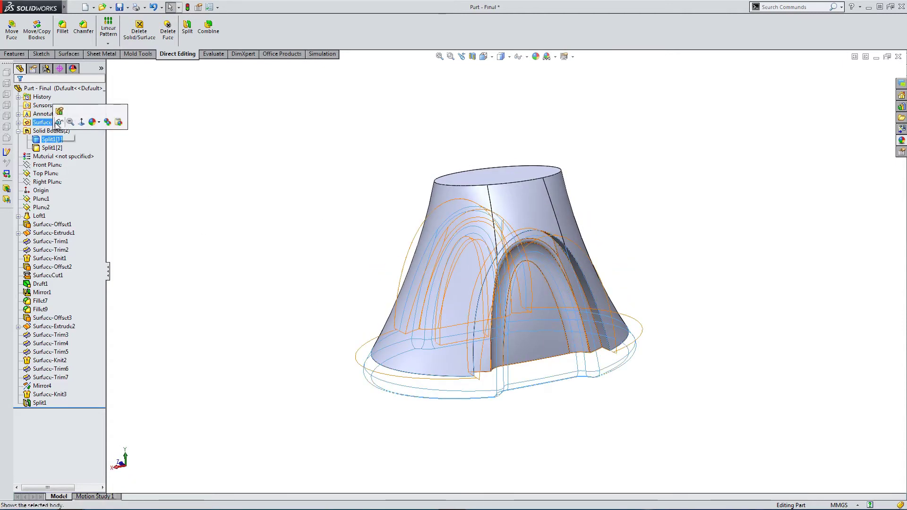
left_click(51, 148)
left_click(57, 124)
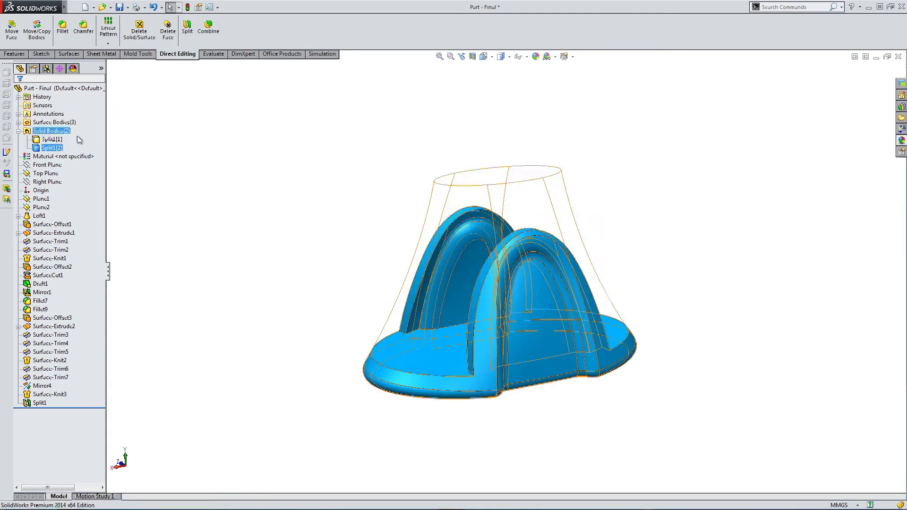
middle_click_drag(197, 209, 524, 310)
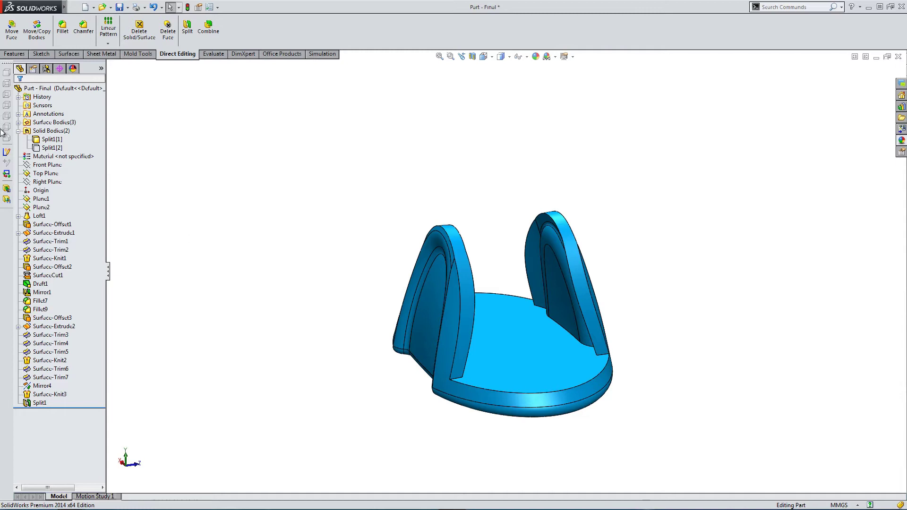
left_click(50, 148)
left_click(58, 125)
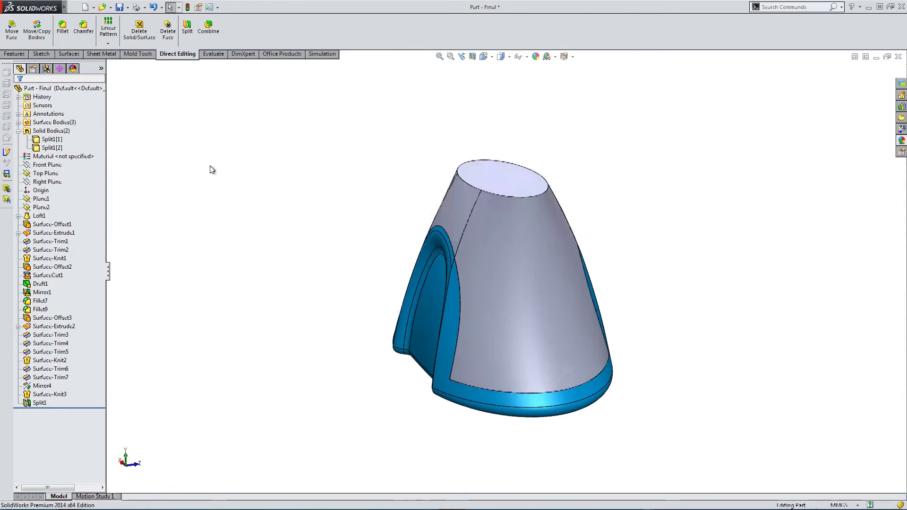
- Cut the part with a section view to inspect the cut face, then turn it off
left_click(472, 56)
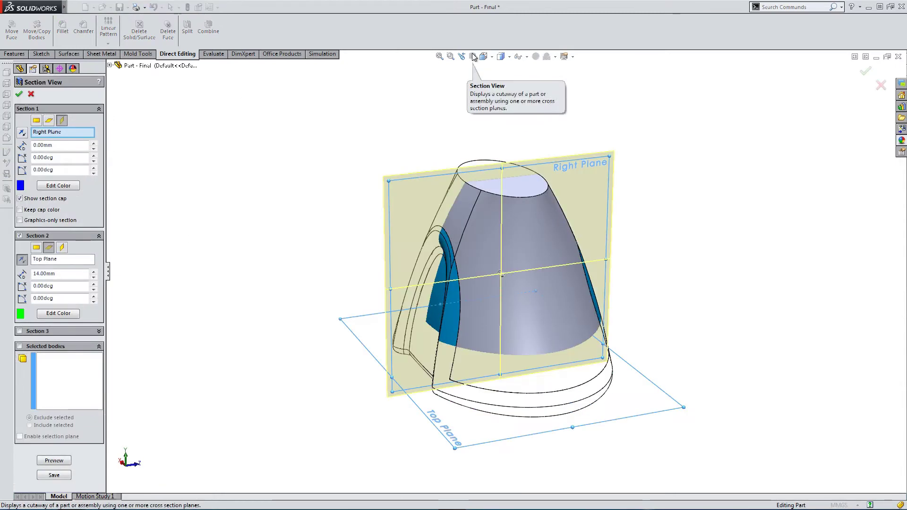
left_click(19, 94)
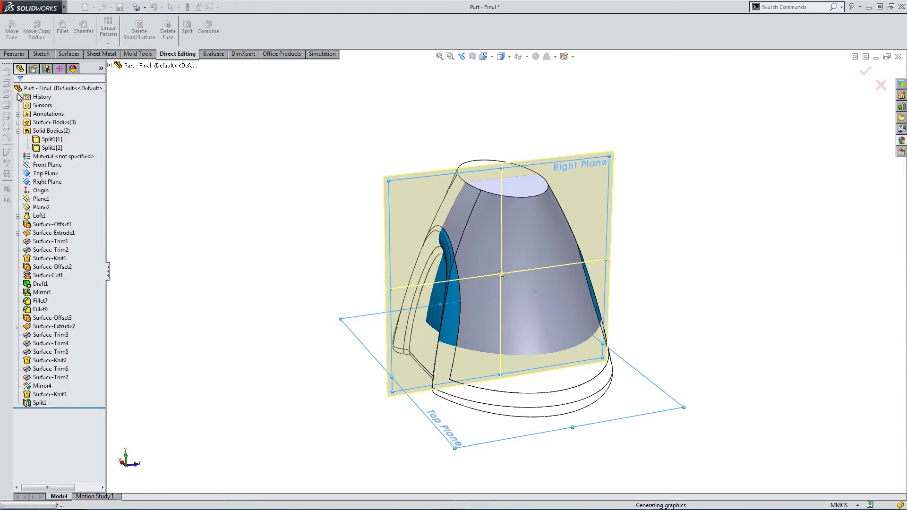
middle_click_drag(242, 197, 390, 267)
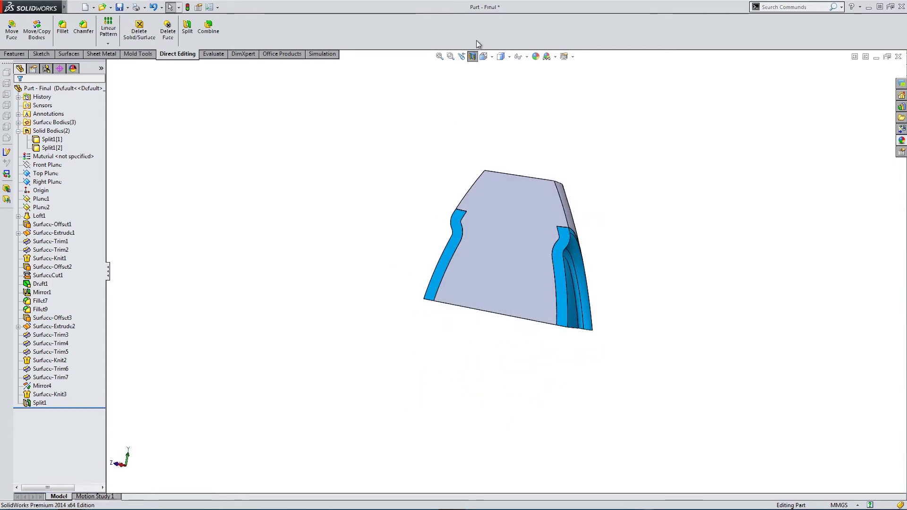
left_click(471, 57)
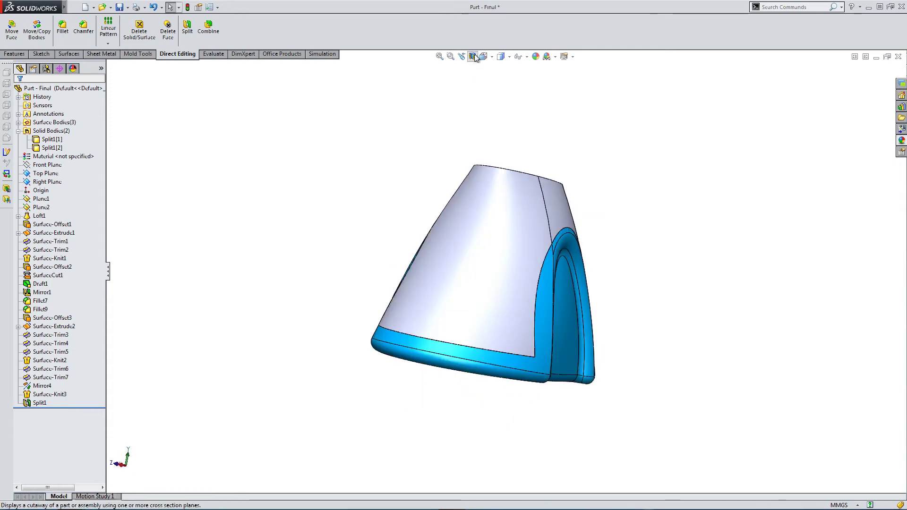
- Reapply the section view with a single plane, inspect the section cap, then turn it off
left_click(471, 56)
middle_click_drag(281, 183, 269, 222)
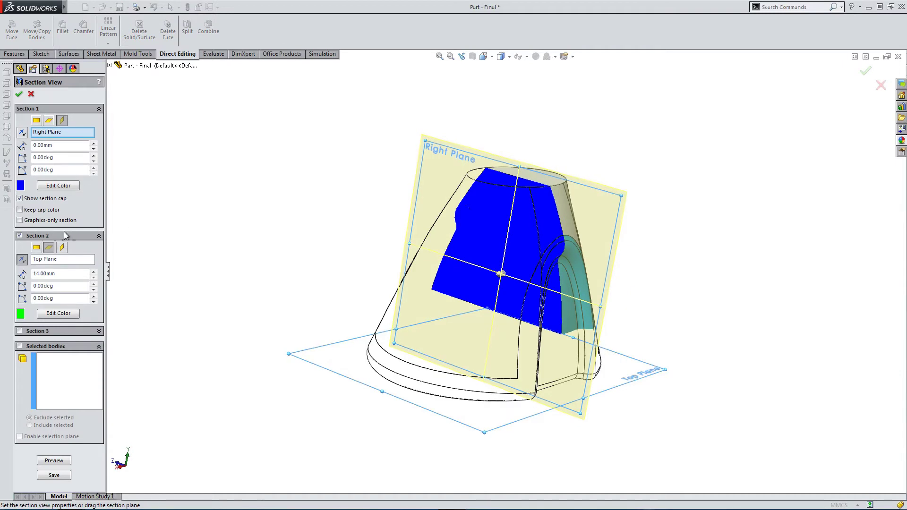
left_click(20, 235)
middle_click_drag(239, 293, 223, 218)
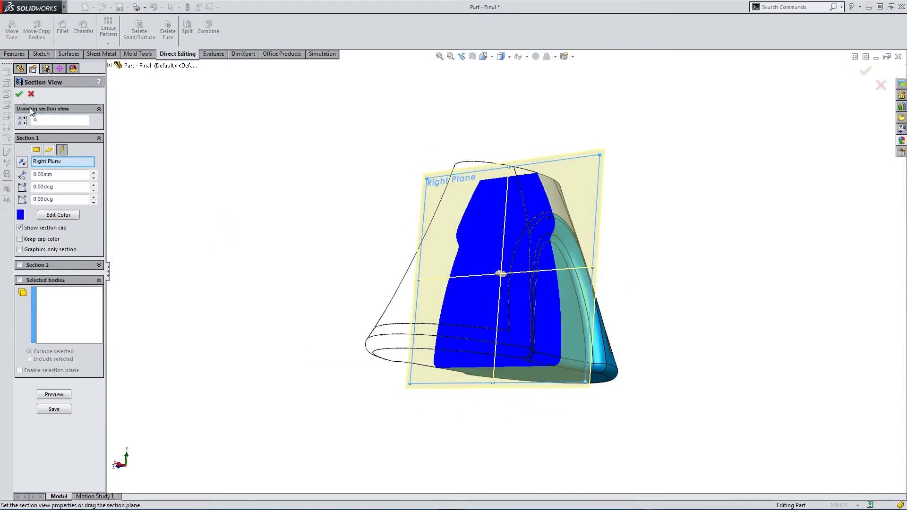
left_click(19, 94)
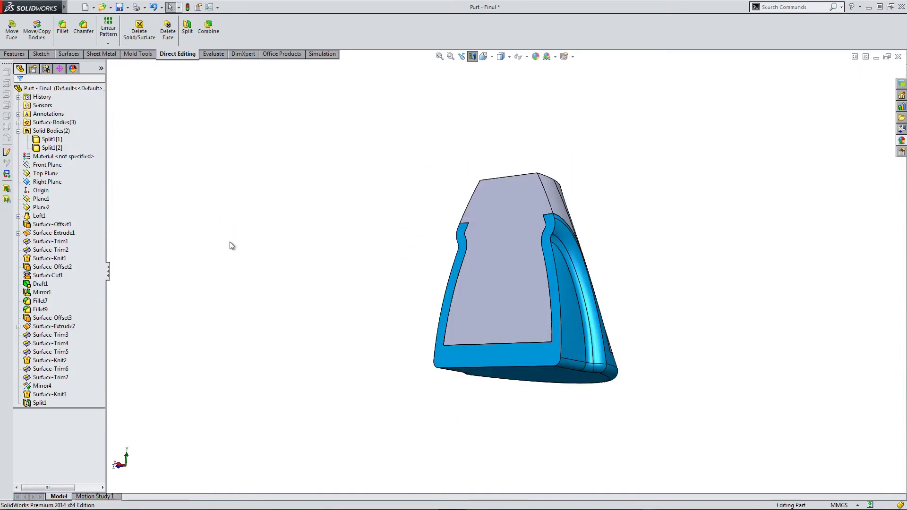
middle_click_drag(230, 241, 283, 340)
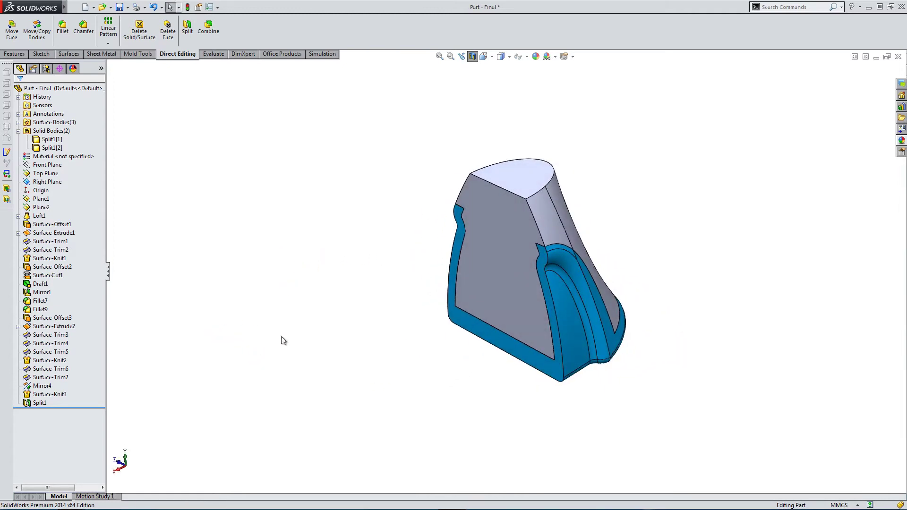
left_click(472, 59)
middle_click_drag(309, 198, 277, 195)
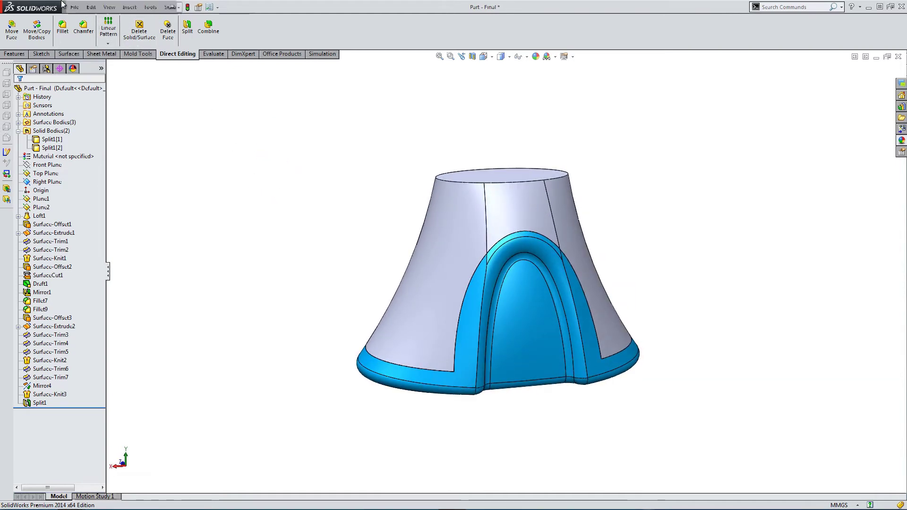
- Open the Part - Work In Progress file
left_click(71, 7)
left_click(82, 27)
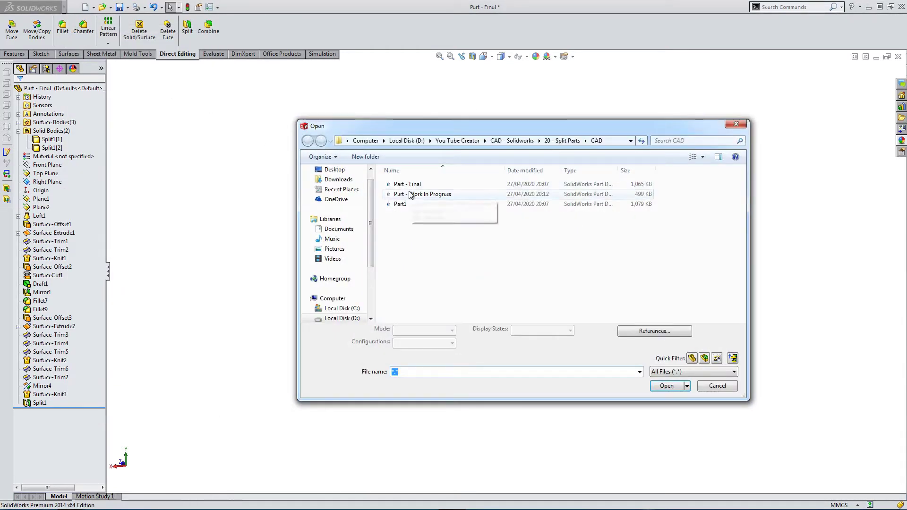
double_click(410, 194)
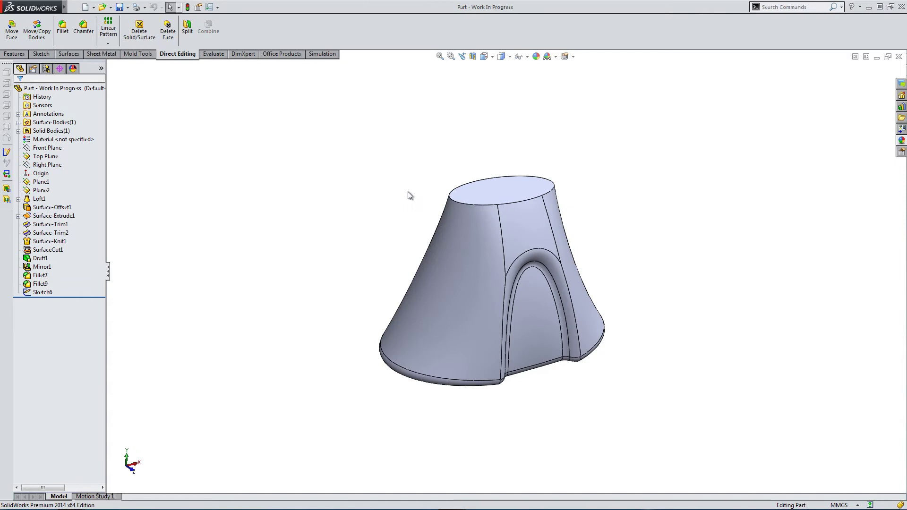
middle_click_drag(373, 382, 336, 313)
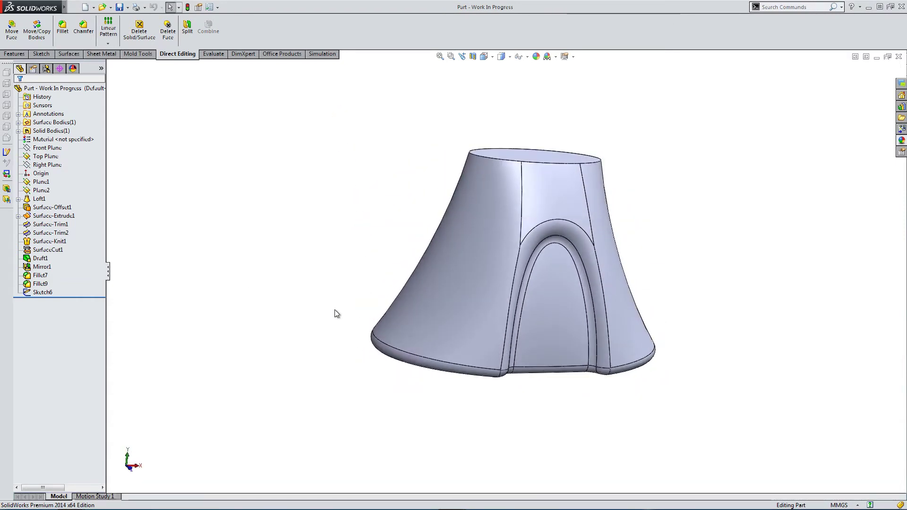
- Expand Solid Bodies and Surface Bodies to find Fillet9 and Surface-Knit1
left_click(18, 131)
left_click(49, 138)
middle_click_drag(206, 223, 261, 247)
left_click(224, 217)
left_click(19, 122)
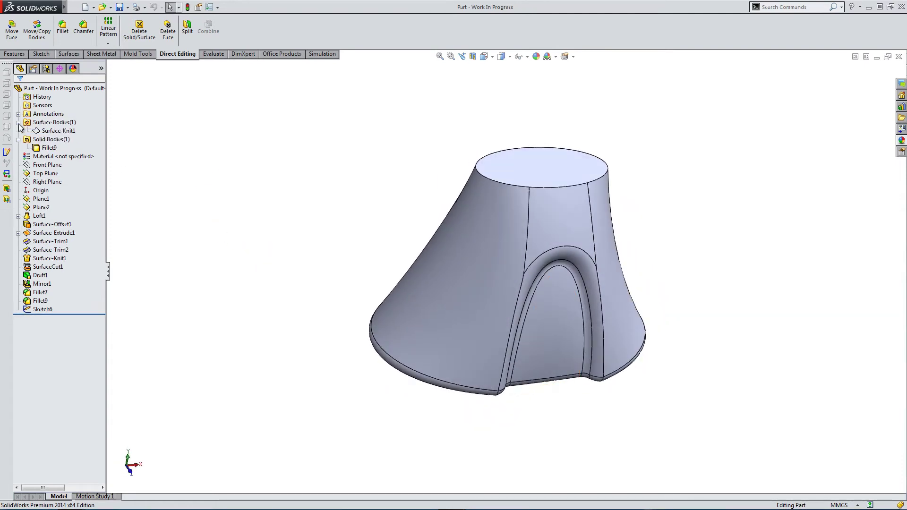
left_click(55, 132)
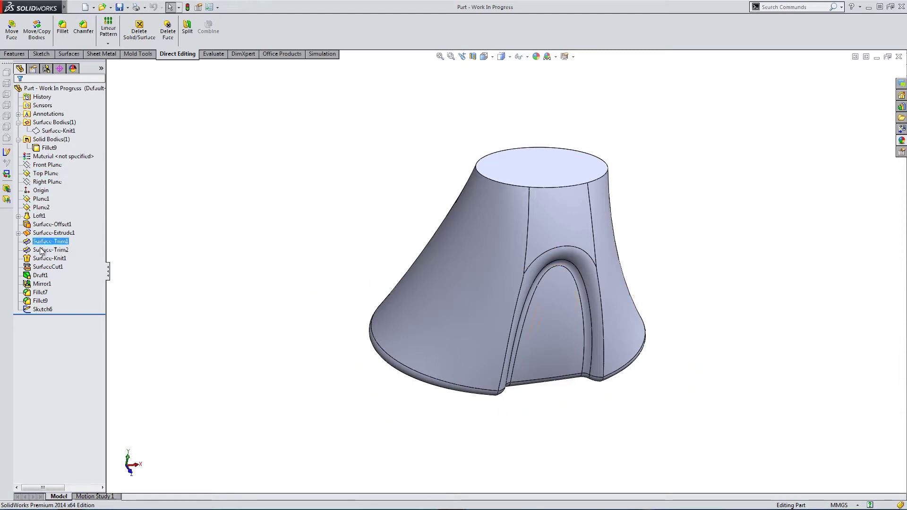
- Remove Surface-Knit1 with a Delete Body feature, creating Body-Delete1
left_click(56, 131)
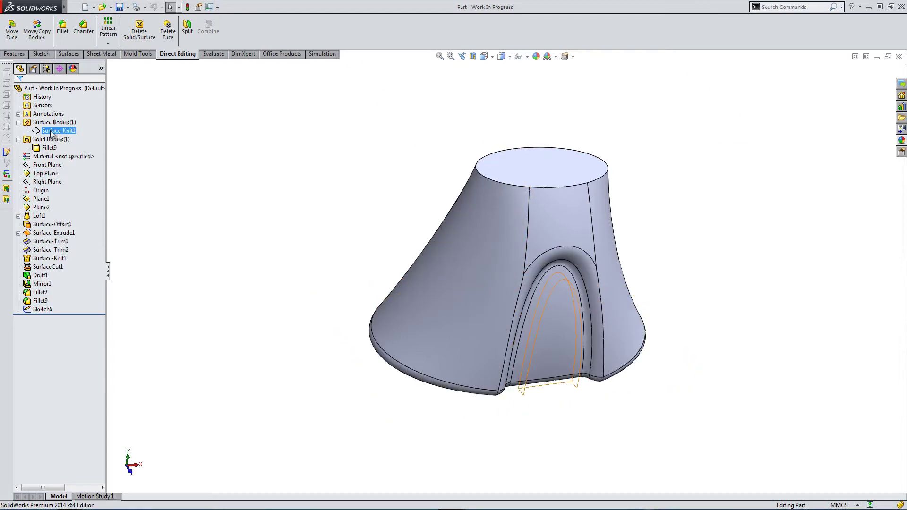
right_click(52, 133)
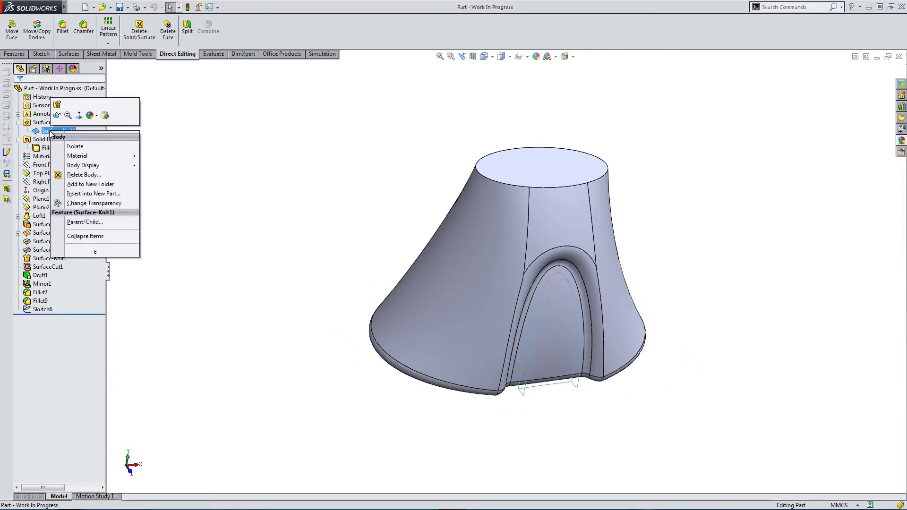
left_click(71, 175)
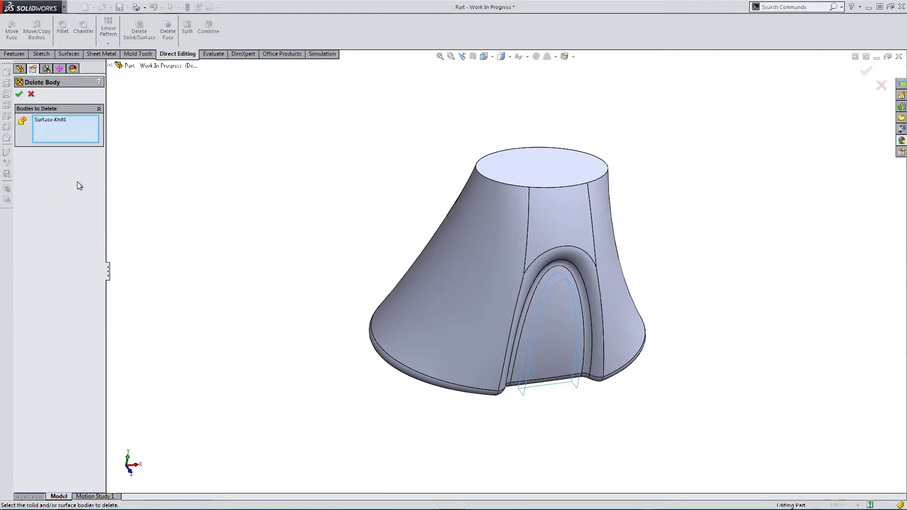
left_click(19, 93)
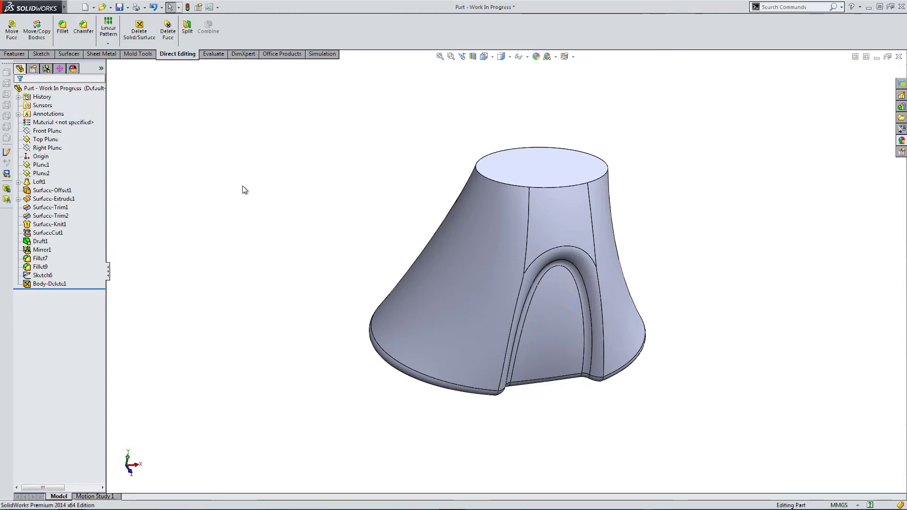
- Select the features Loft1 through Fillet9 in the model tree
left_click(39, 181)
left_click(47, 276, "shift")
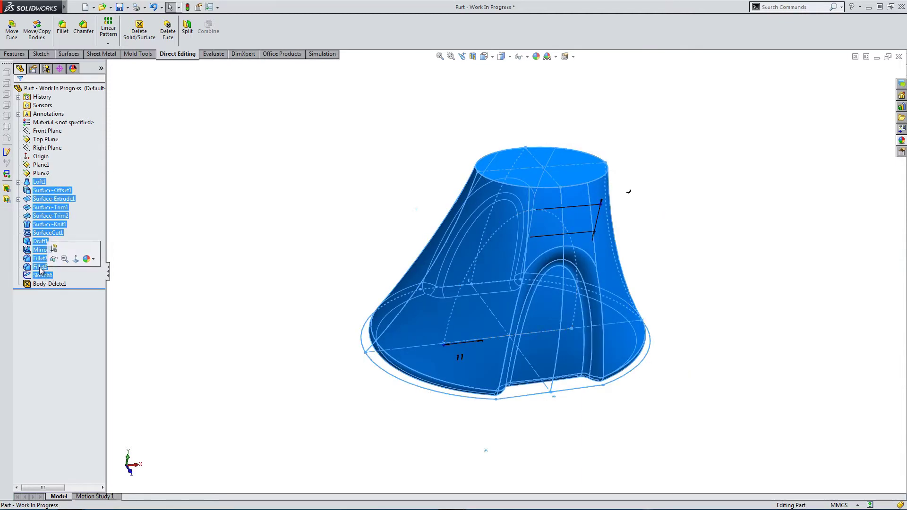
left_click(210, 255)
left_click(39, 182)
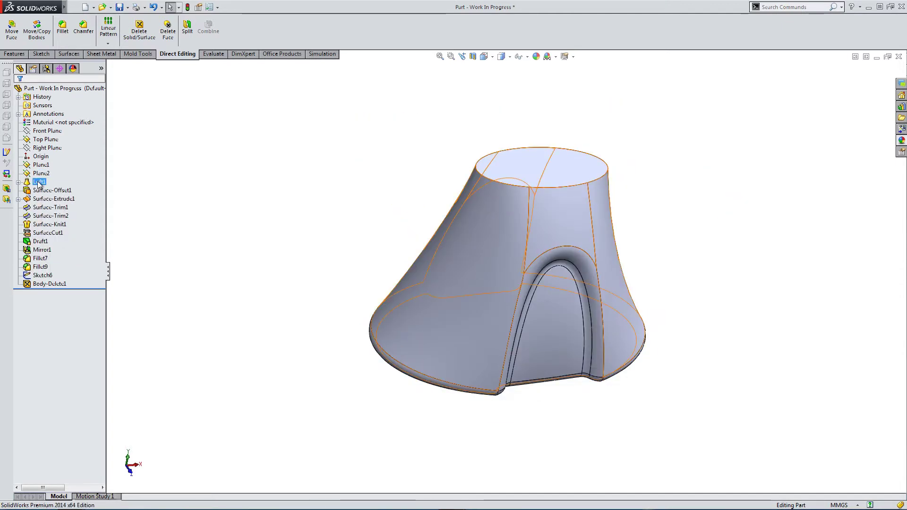
left_click(40, 267, "ctrl")
left_click(40, 268, "shift")
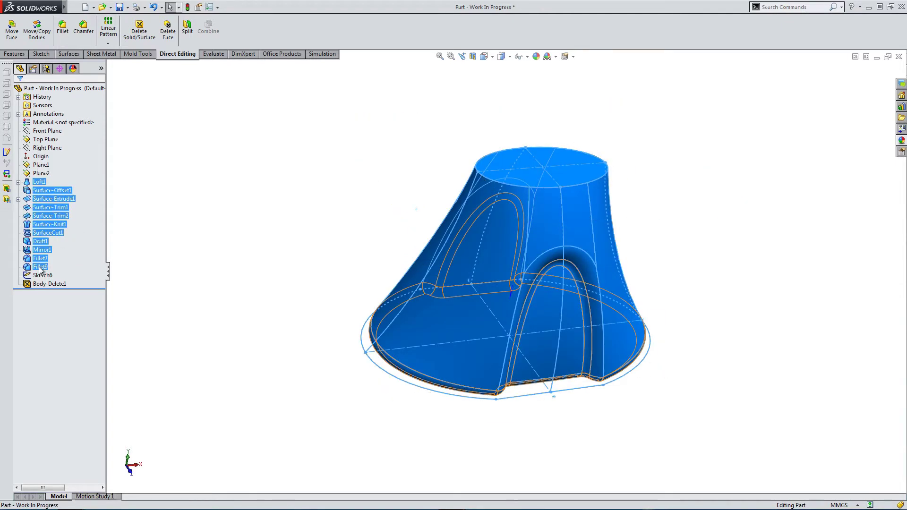
- Put them into a new folder named Solid and move Body-Delete1 inside after Fillet9
right_click(40, 268)
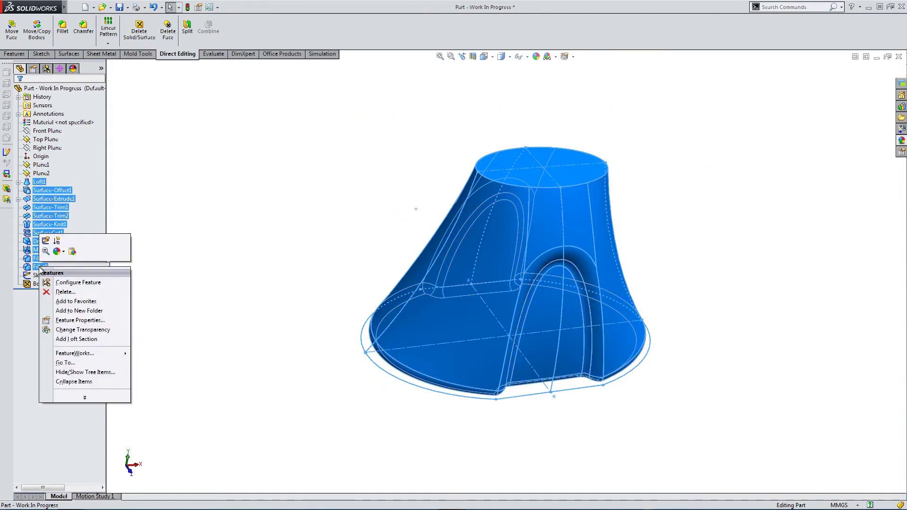
left_click(60, 311)
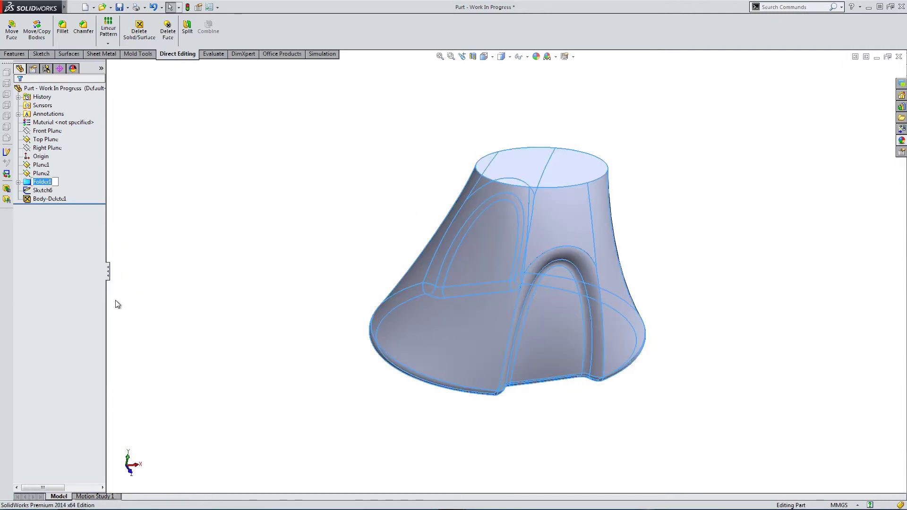
type("Solid")
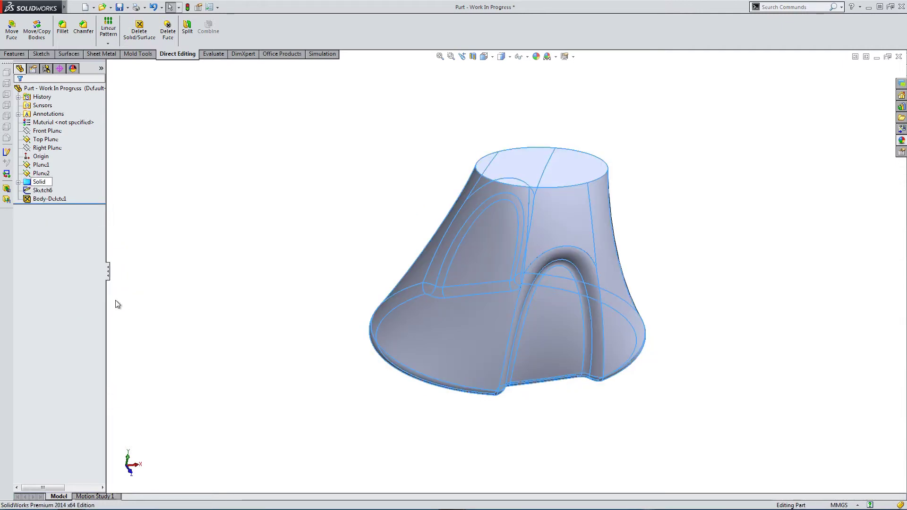
key("Return")
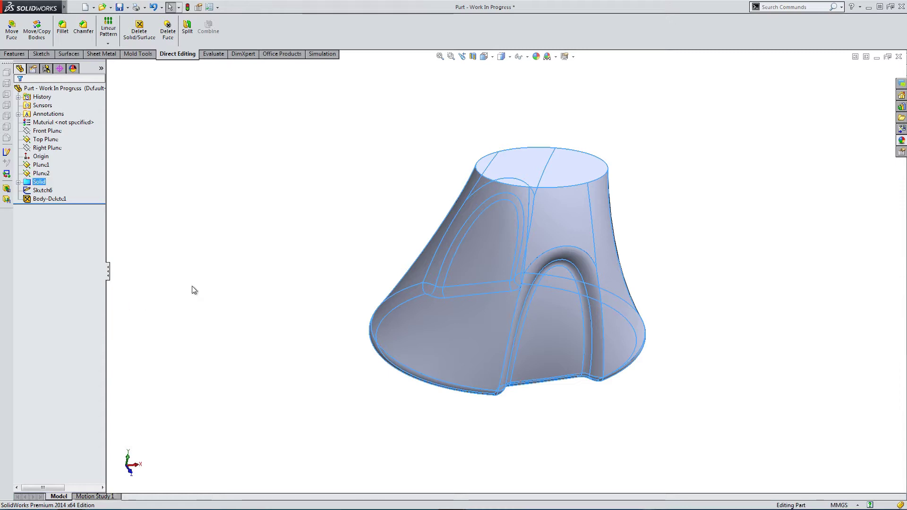
left_click(17, 183)
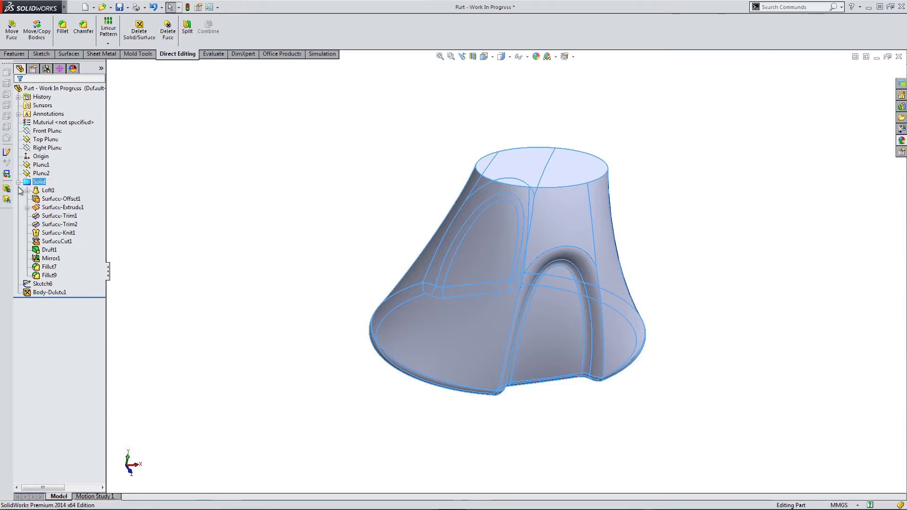
left_click_drag(25, 297, 38, 278)
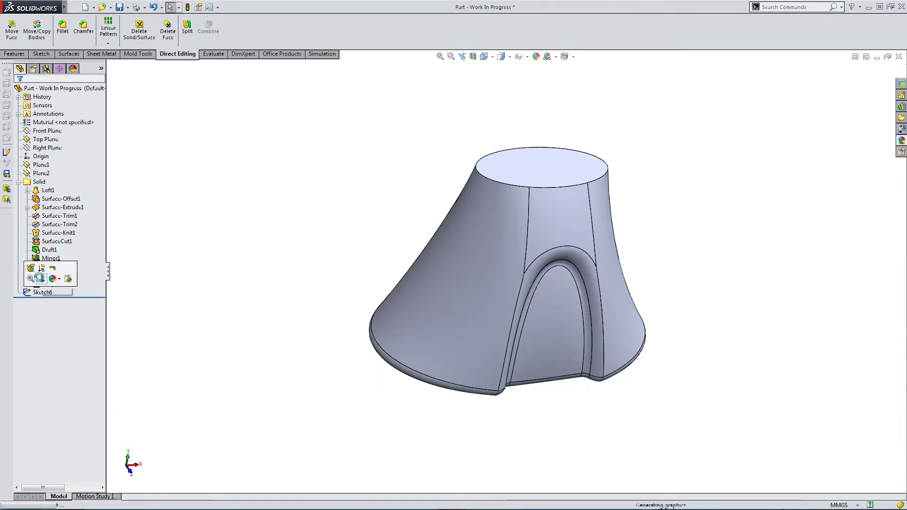
left_click(18, 182)
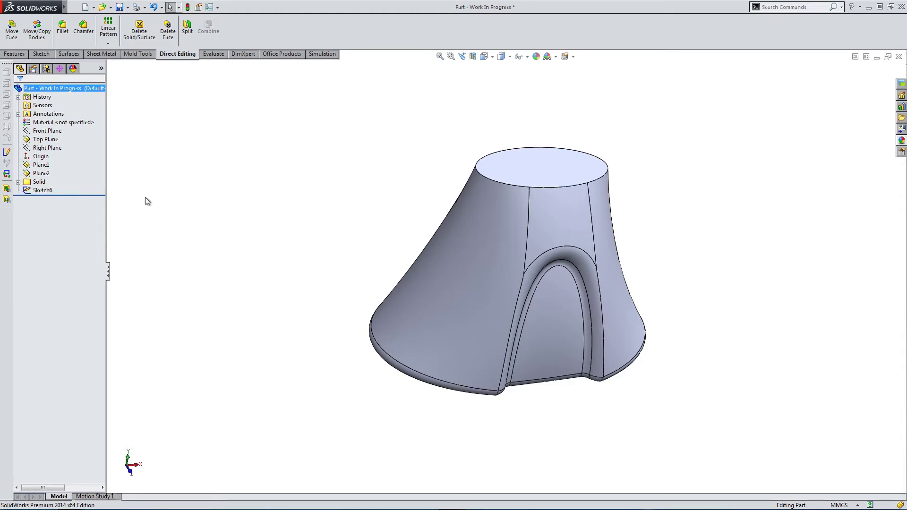
left_click(45, 191)
middle_click_drag(259, 191, 241, 133)
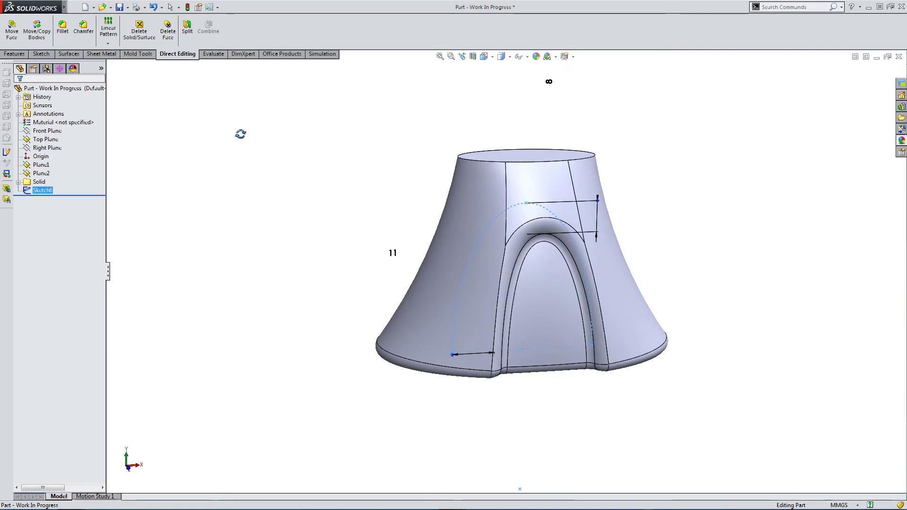
left_click(484, 56)
left_click(501, 93)
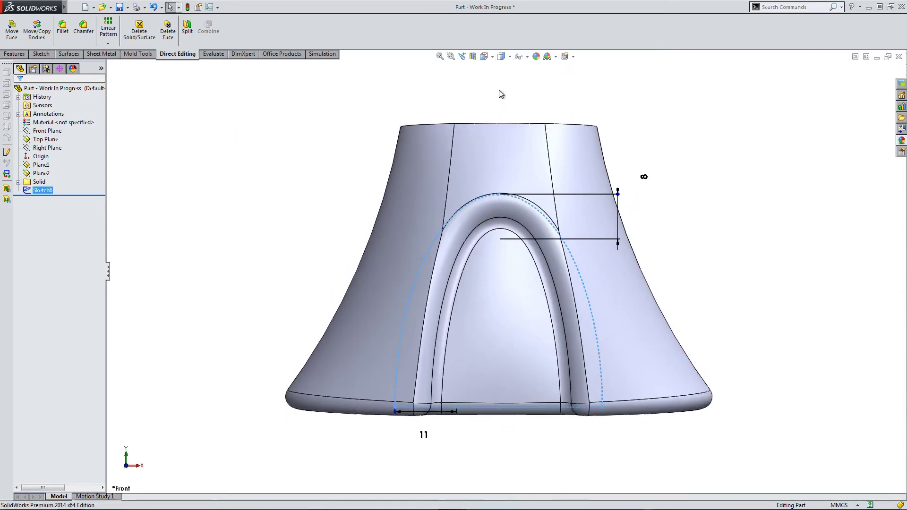
left_click(555, 57)
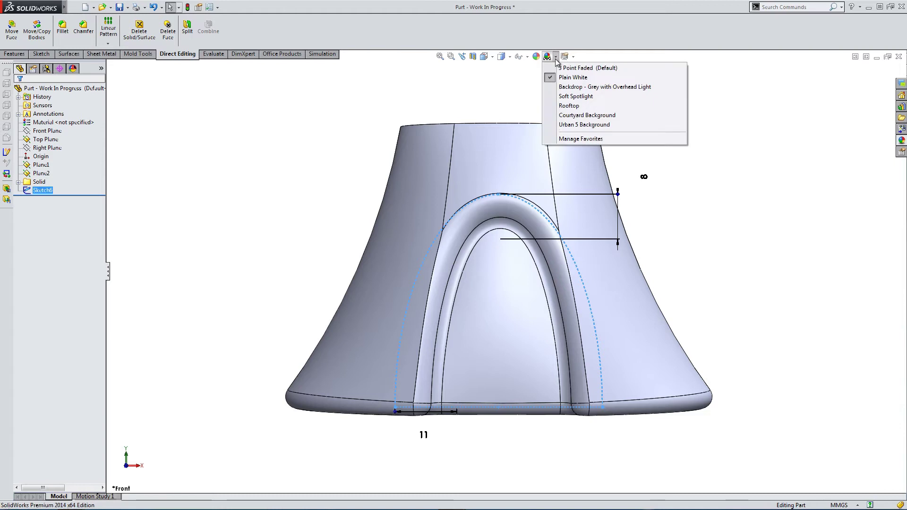
left_click(572, 57)
left_click(560, 90)
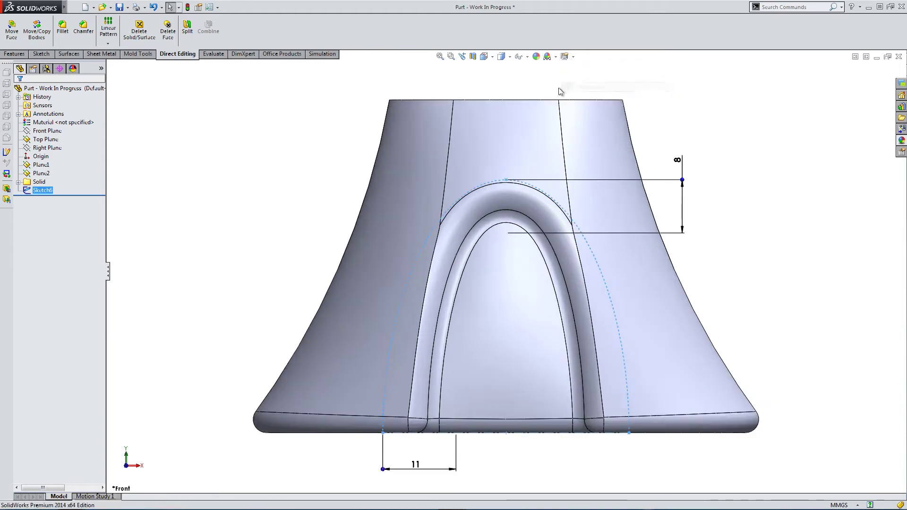
right_click(35, 191)
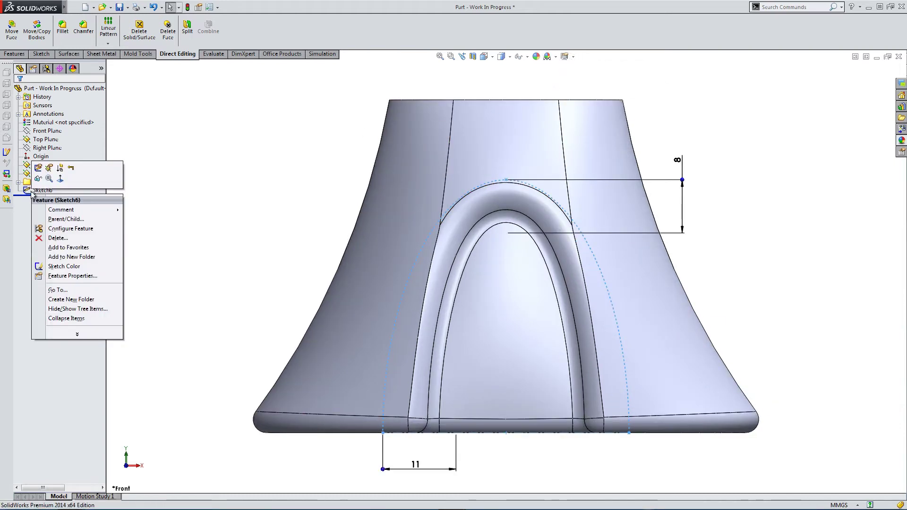
left_click(41, 171)
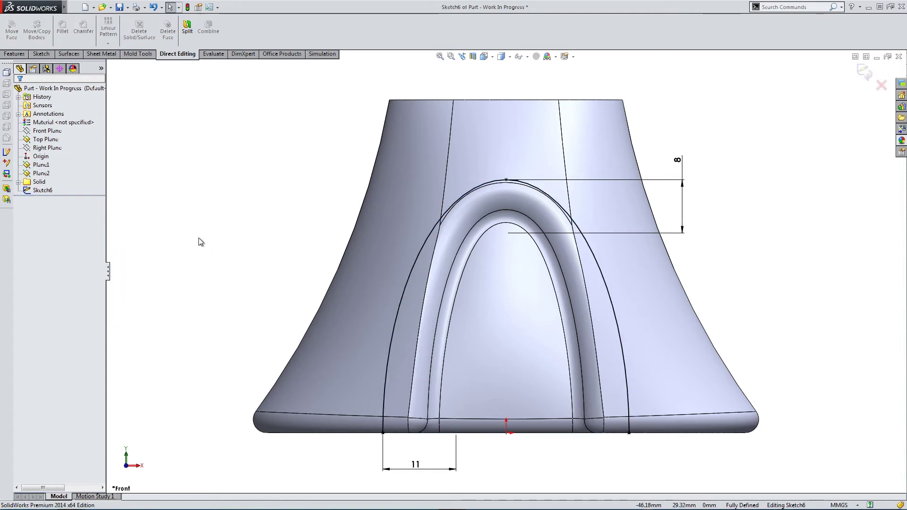
scroll(202, 248, "up", 5)
middle_click_drag(213, 253, 279, 289)
left_click(46, 139)
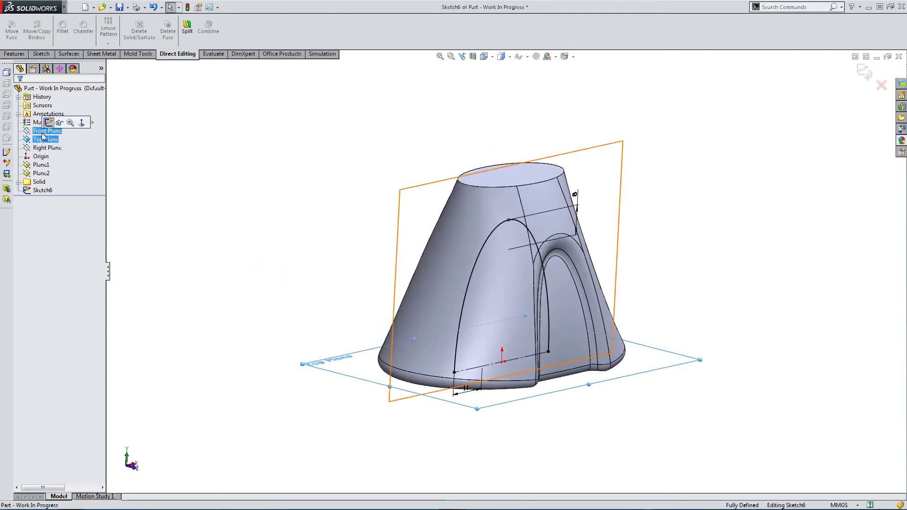
left_click(46, 131)
mouse_move(287, 251)
middle_mouse_down()
mouse_move(324, 298)
mouse_move(374, 266)
mouse_move(407, 265)
mouse_move(308, 286)
mouse_move(289, 299)
mouse_move(247, 285)
mouse_move(282, 318)
mouse_move(285, 304)
middle_mouse_up()
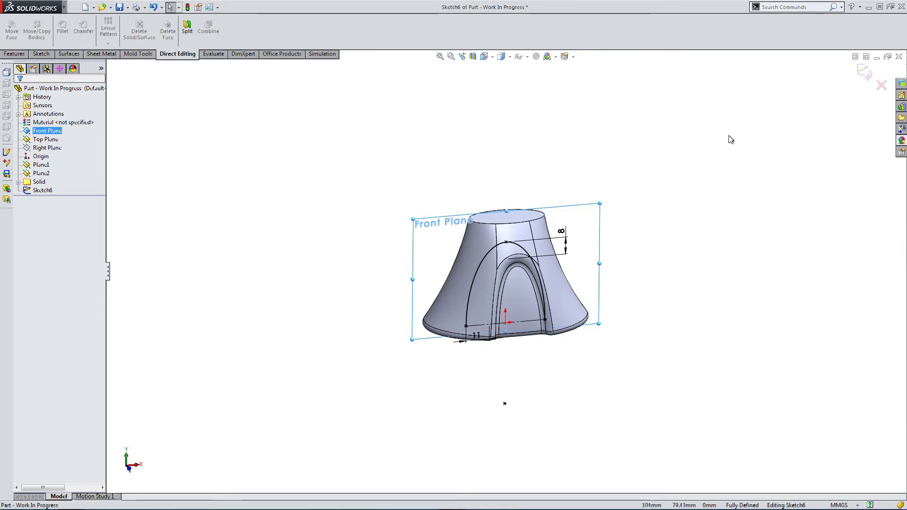
left_click(863, 70)
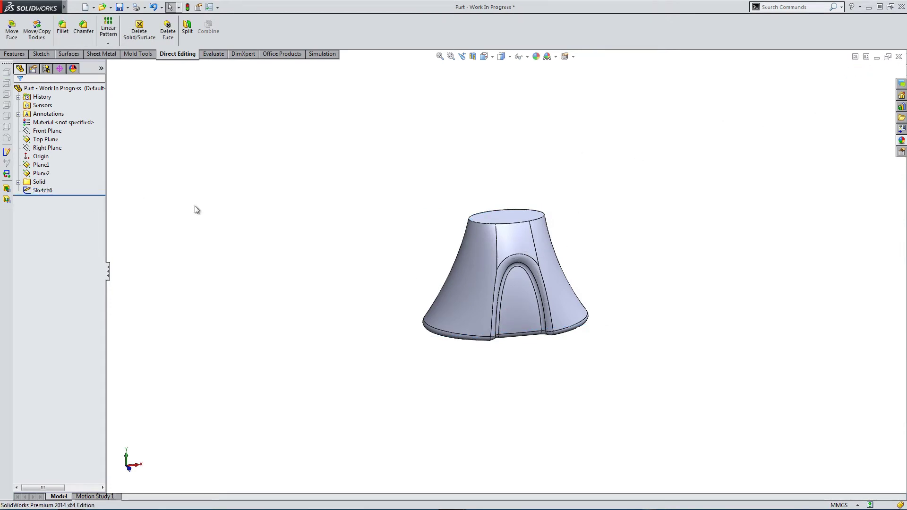
scroll(569, 317, "down", 3)
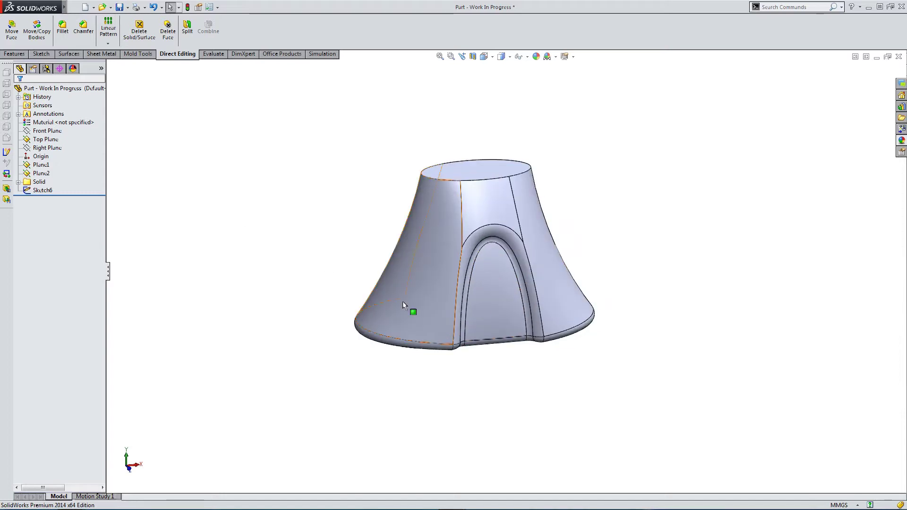
- Offset the solid's bottom face by 5 mm in the reversed direction as Surface-Offset2
left_click(70, 54)
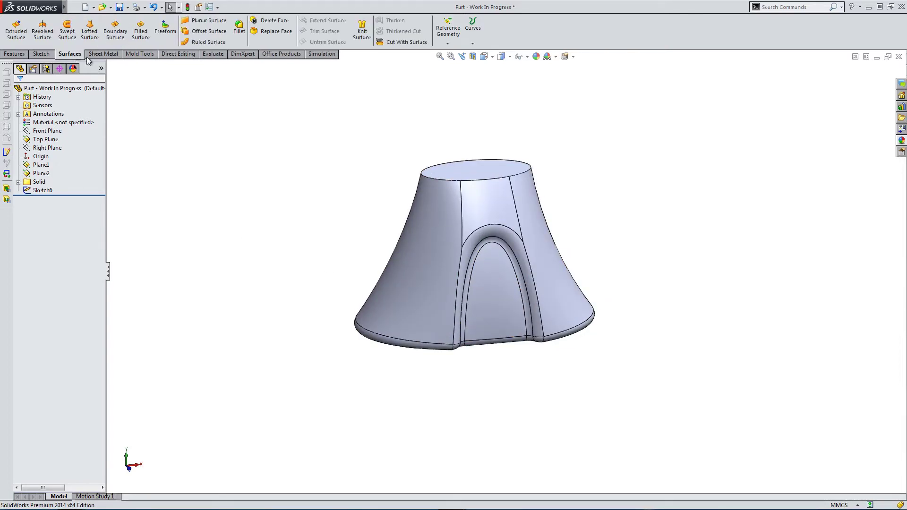
left_click(206, 31)
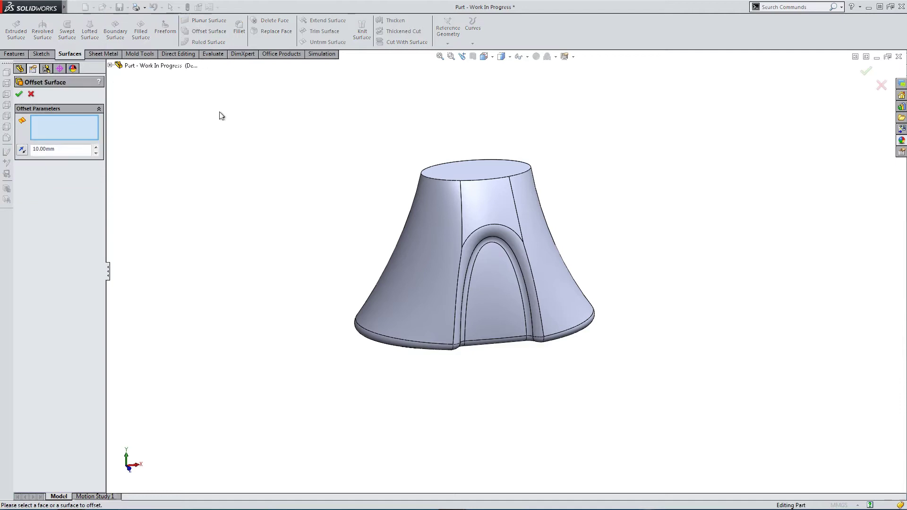
middle_click_drag(282, 244, 299, 136)
left_click(411, 294)
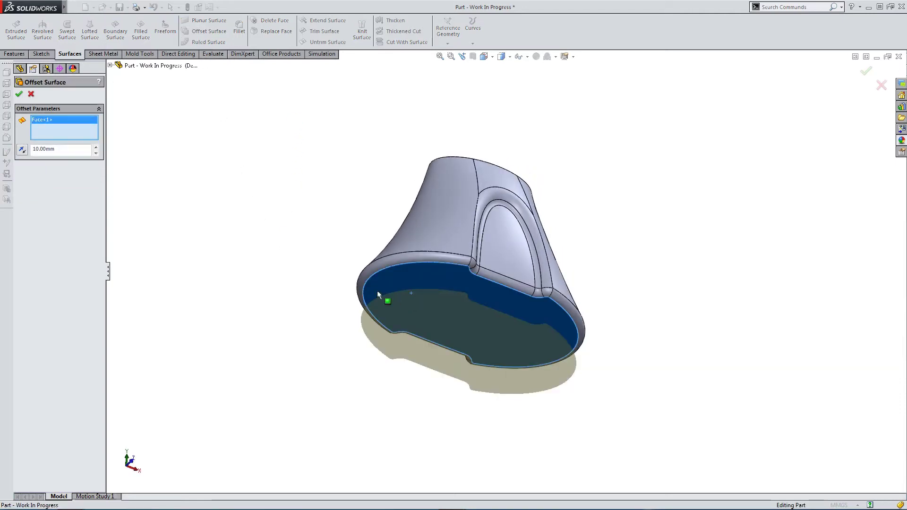
middle_click_drag(381, 337, 384, 394)
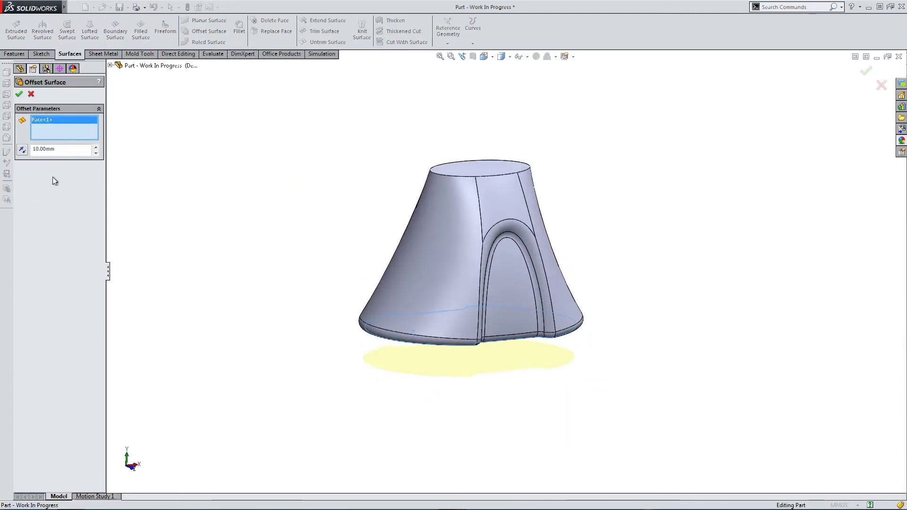
left_click(38, 149)
left_click_drag(38, 149, 4, 161)
type("5")
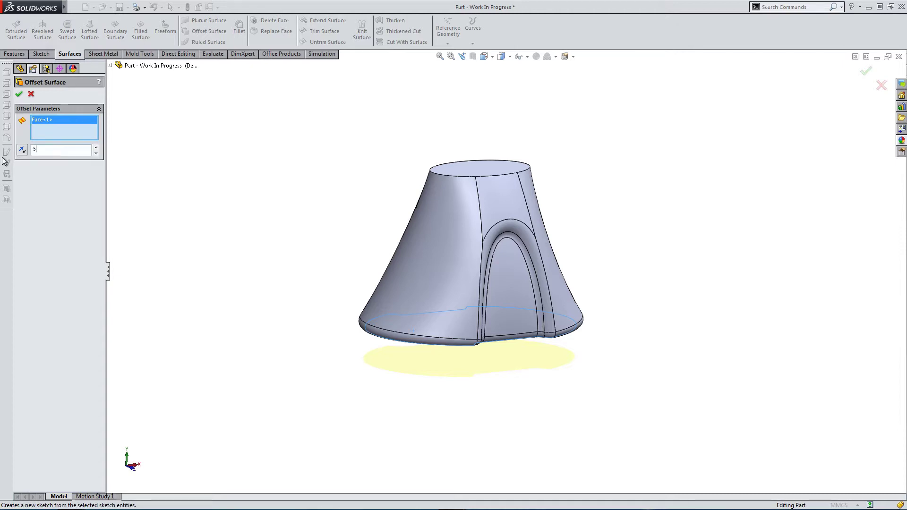
middle_click_drag(437, 354, 466, 325)
scroll(467, 324, "down", 2)
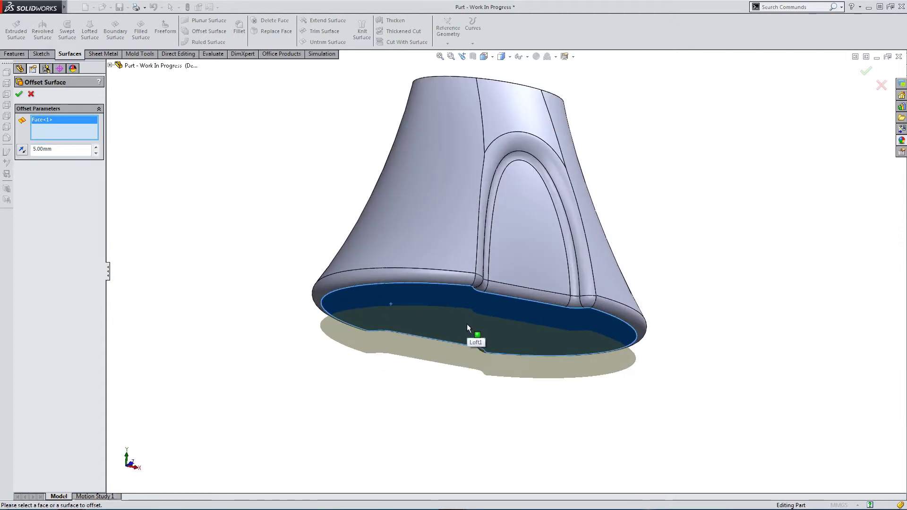
left_click(25, 150)
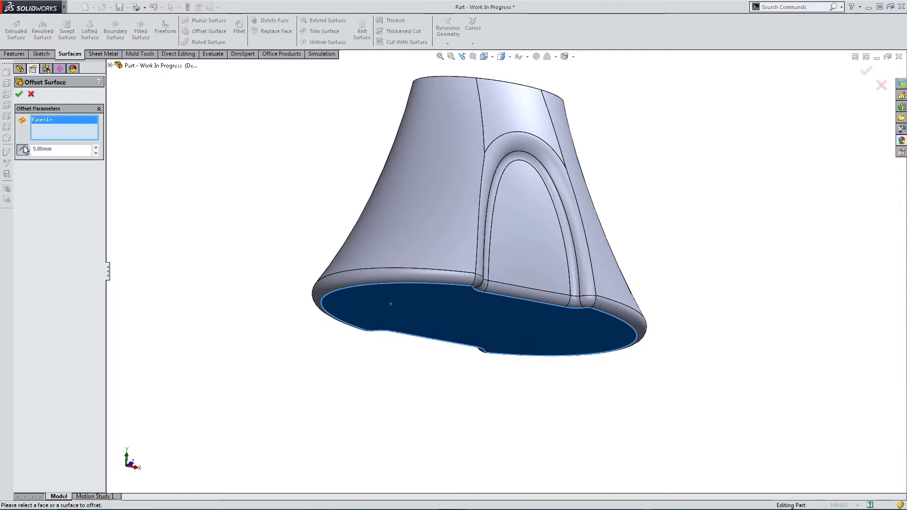
left_click(20, 95)
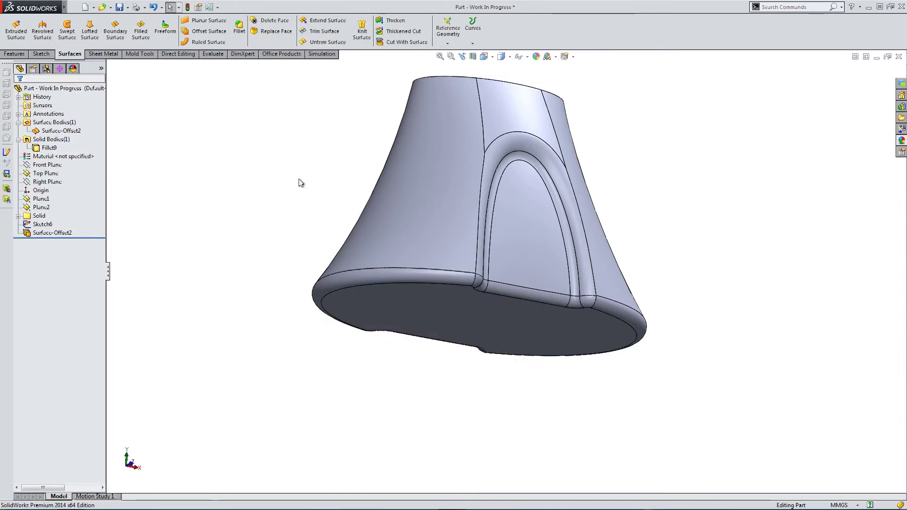
- Hide the solid body so only the offset surface shows
left_click(460, 155)
left_click(499, 126)
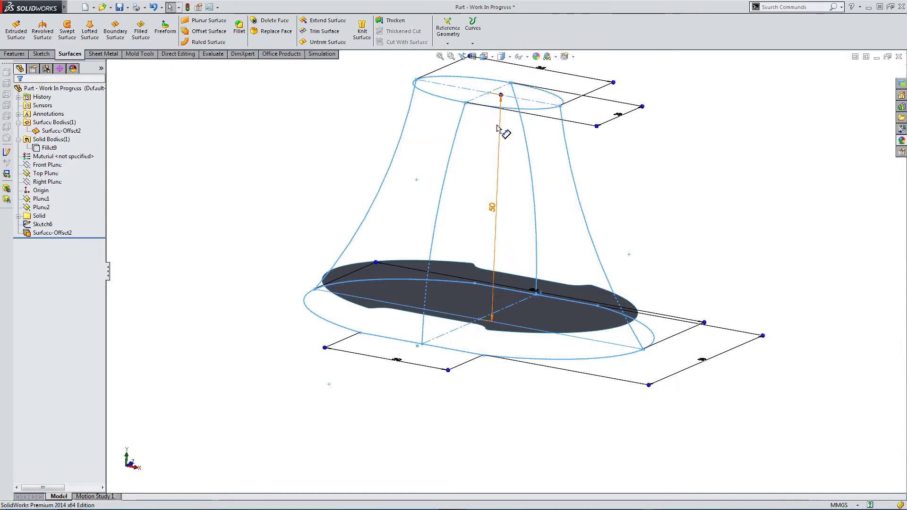
mouse_move(360, 156)
middle_mouse_down()
mouse_move(376, 199)
mouse_move(369, 257)
mouse_move(385, 302)
middle_mouse_up()
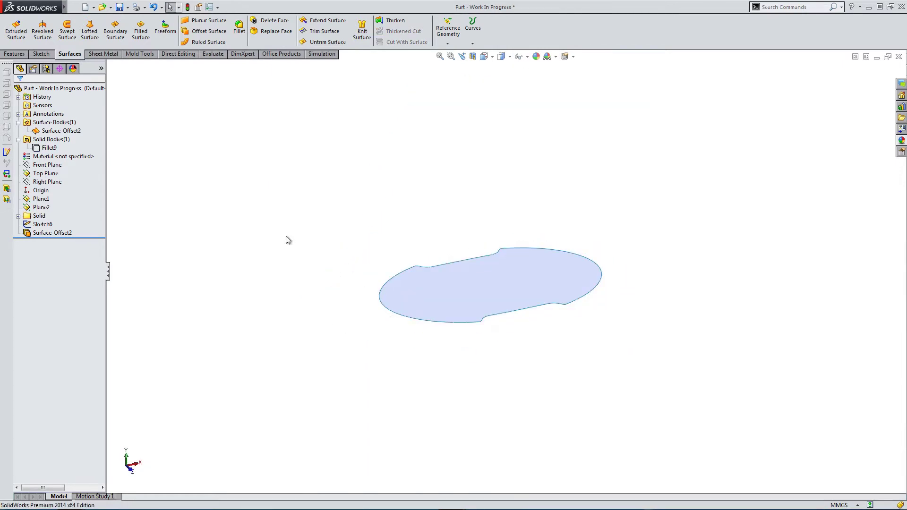
- Untrim the offset surface into a full rectangular sheet (Surface-Untrim1)
left_click(310, 42)
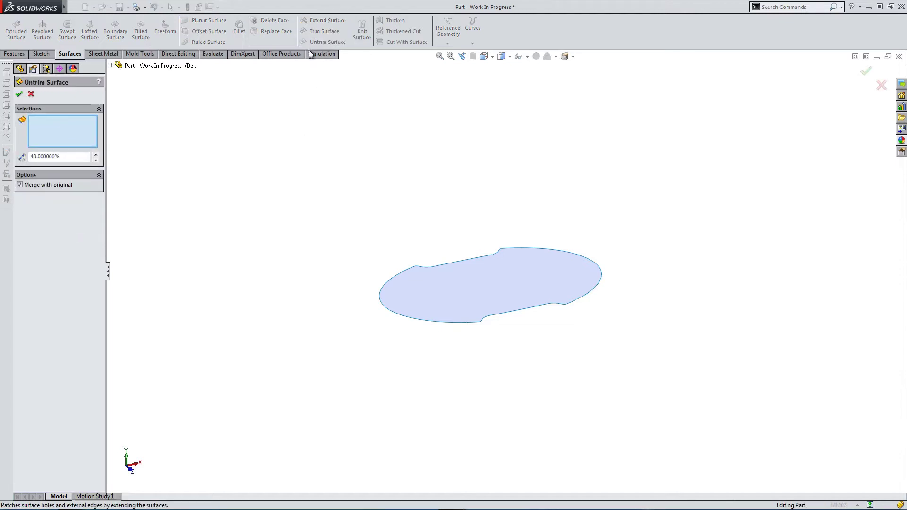
left_click(430, 285)
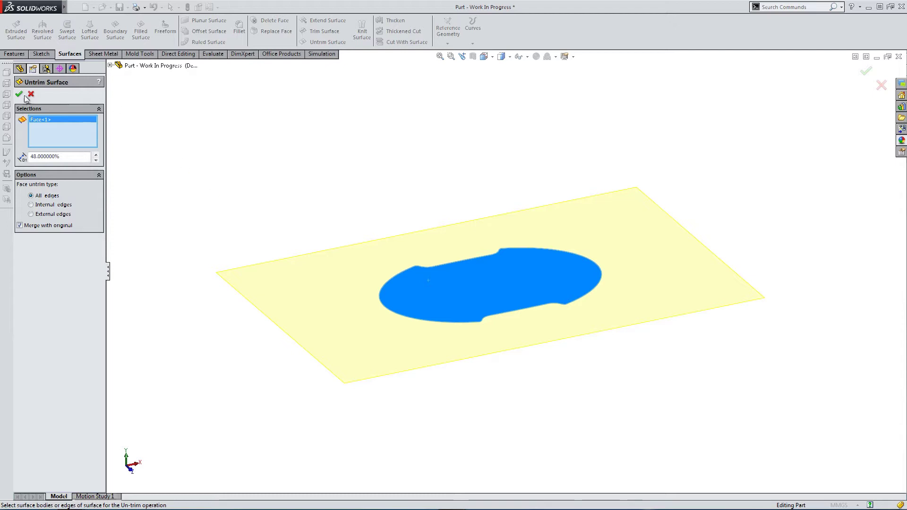
key("Return")
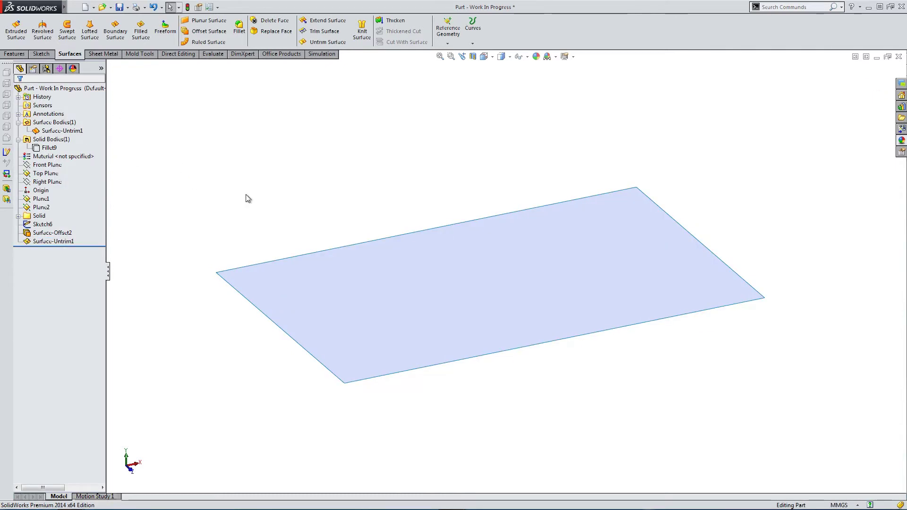
- Show the Fillet9 solid body again and orbit to view the cone above the sheet
left_click(49, 148)
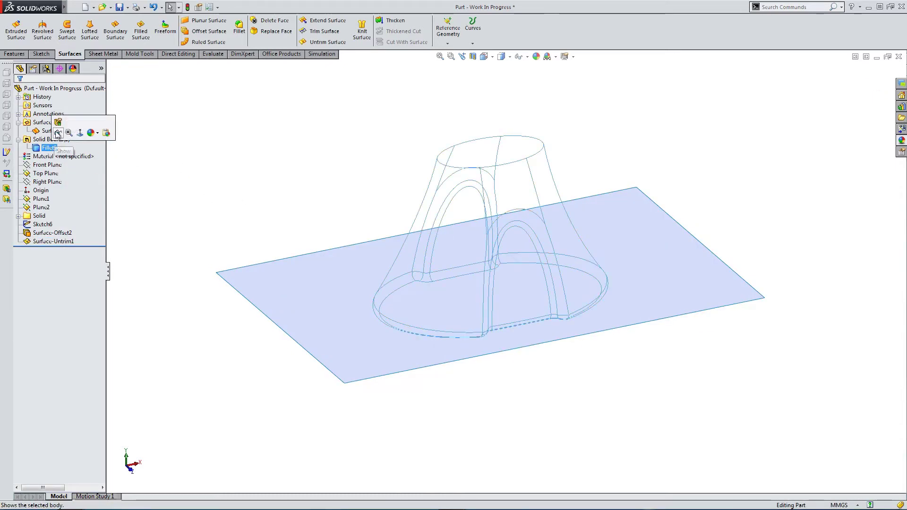
left_click(59, 134)
left_click(259, 186)
middle_click_drag(376, 316, 357, 244)
scroll(431, 318, "down", 3)
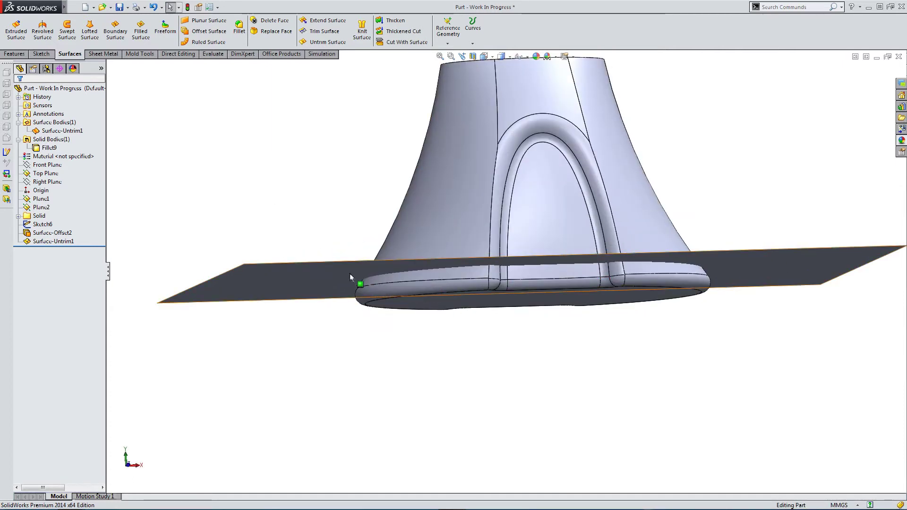
middle_click_drag(359, 282, 315, 198)
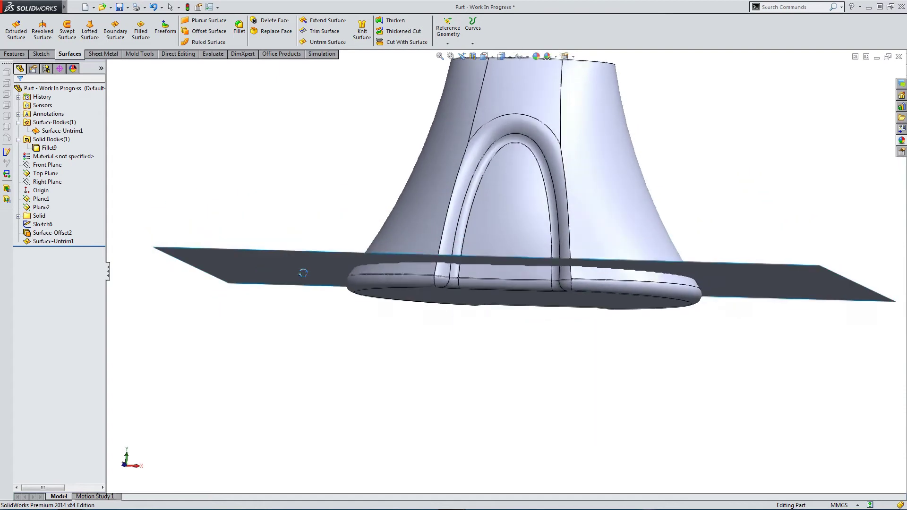
middle_click_drag(303, 273, 511, 326)
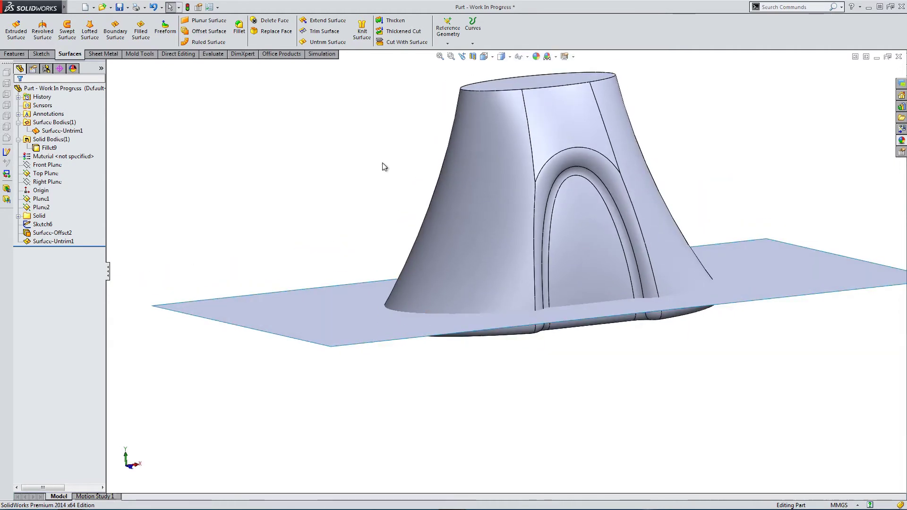
- Offset the six cone and arch faces by 3.00 mm, reversed, as Surface-Offset3
left_click(211, 30)
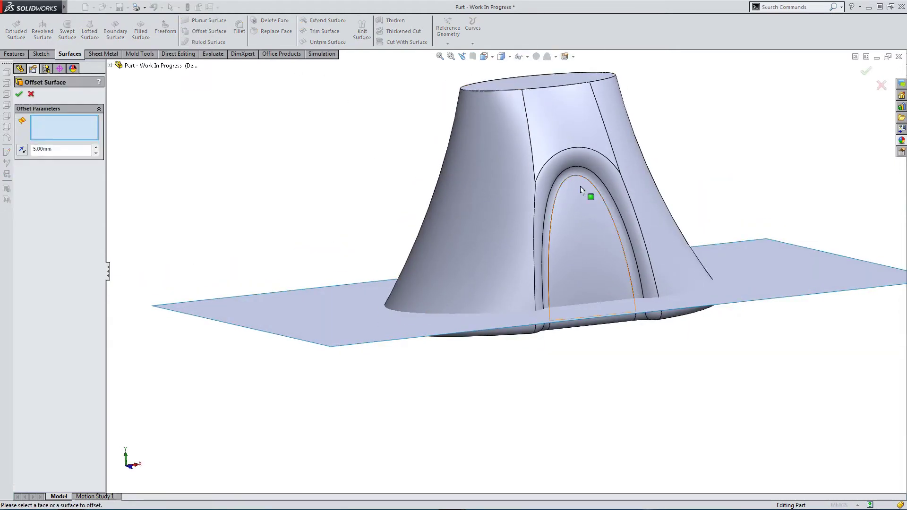
scroll(614, 213, "down", 3)
left_click(562, 183)
left_click(574, 134)
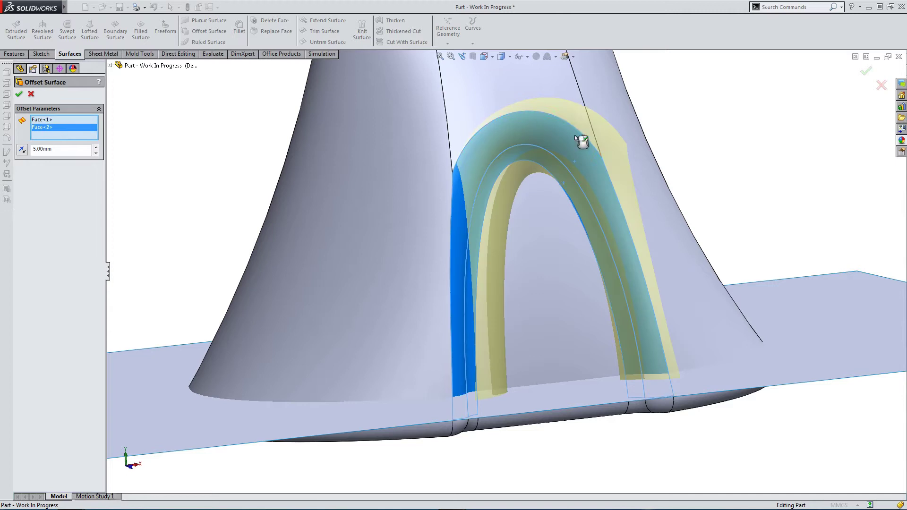
left_click(573, 119)
left_click(614, 126)
left_click(424, 278)
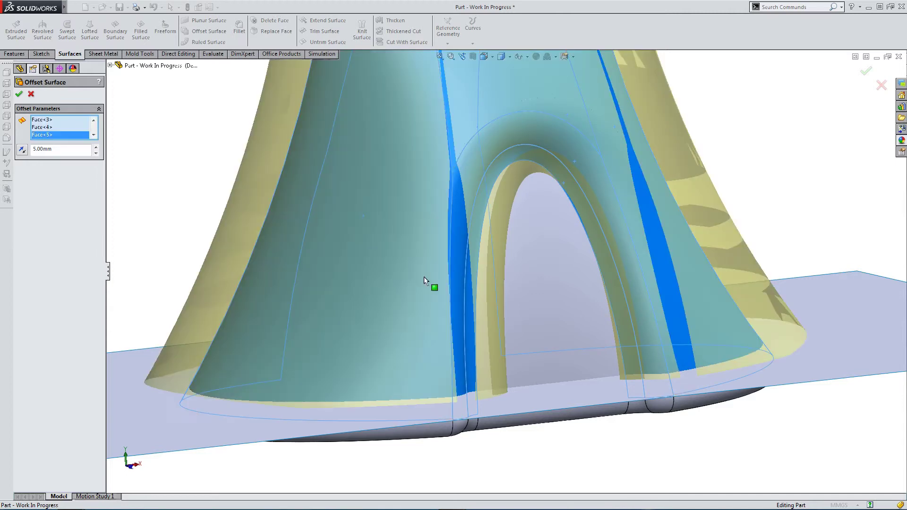
left_click(519, 279)
scroll(451, 288, "up", 5)
middle_click_drag(453, 302, 434, 308)
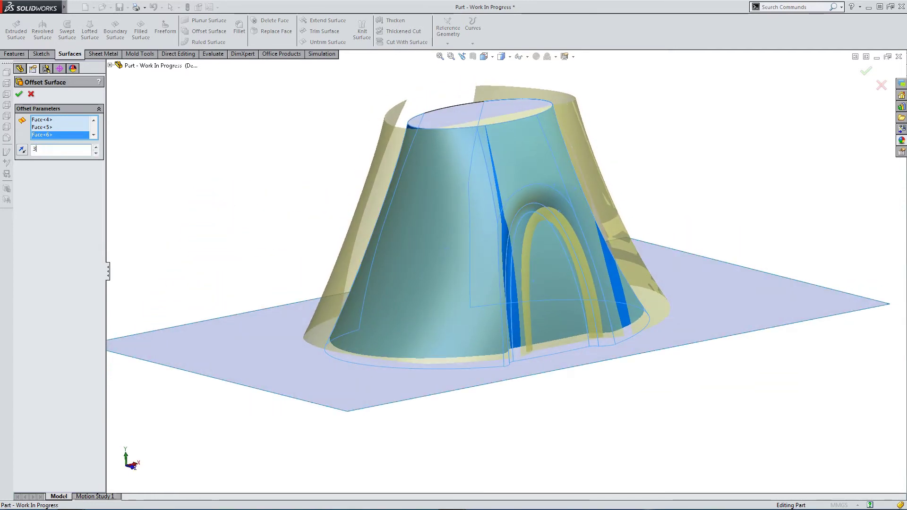
left_click(22, 150)
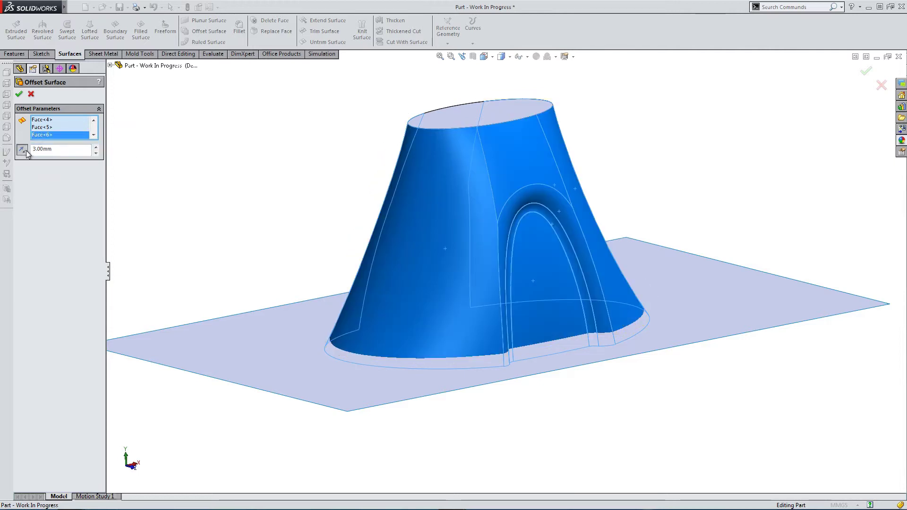
left_click(18, 92)
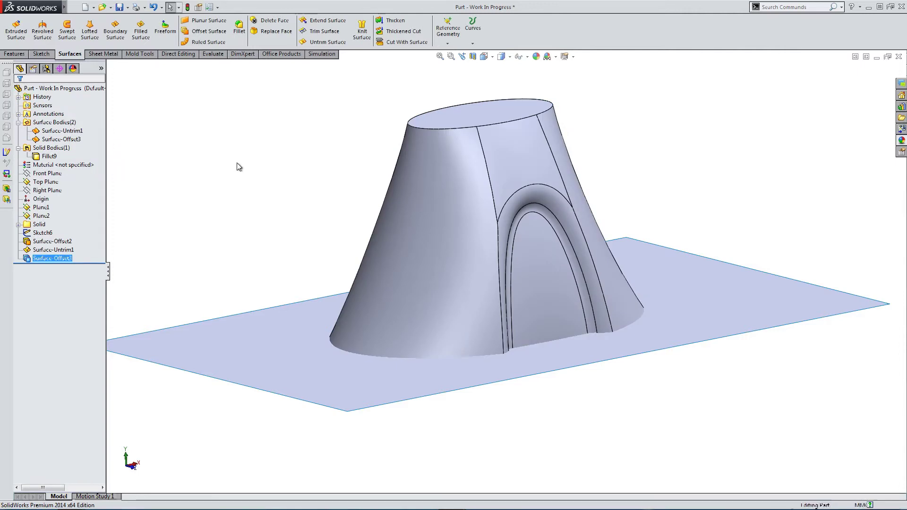
- Hide the solid body and inspect the surface shell from below, checking Sketch6
left_click(418, 182)
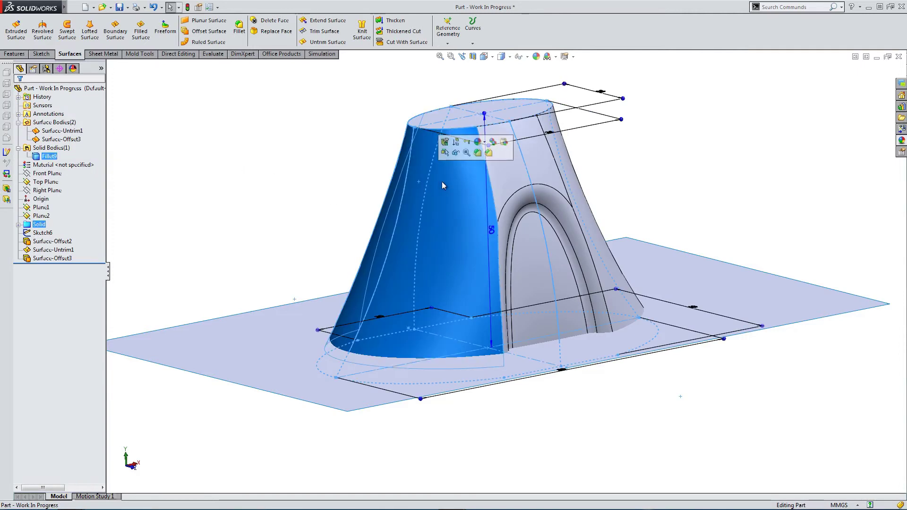
left_click(456, 153)
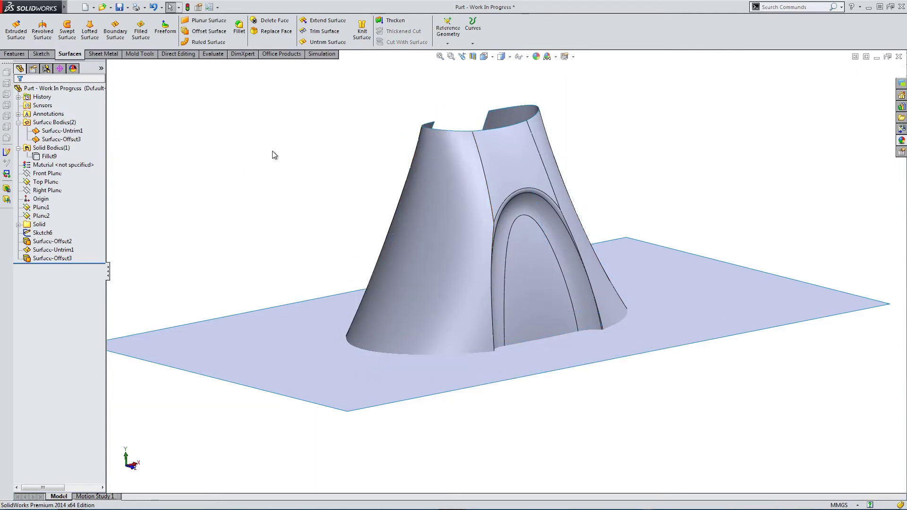
scroll(273, 151, "up", 3)
middle_click_drag(365, 227, 333, 234)
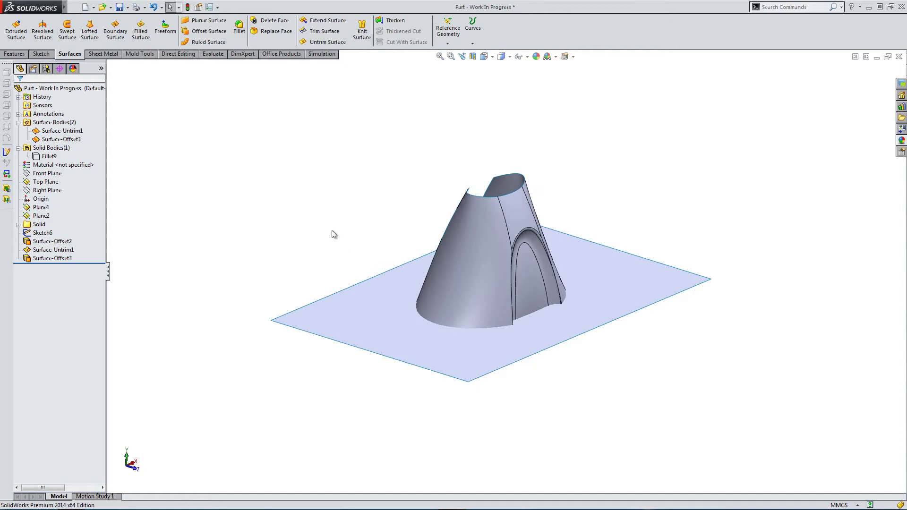
left_click(48, 233)
left_click(50, 234)
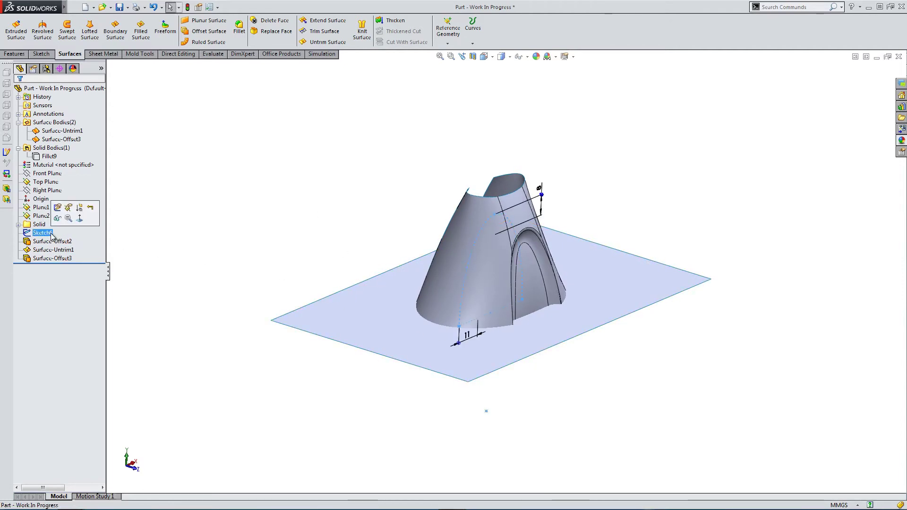
left_click(251, 230)
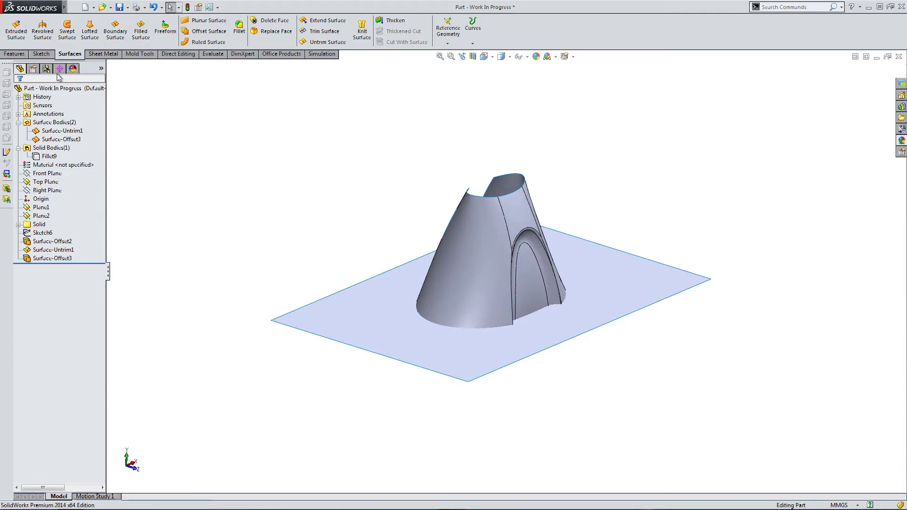
- Start an extruded surface from Sketch6, trying a 40.00 mm depth
left_click(24, 34)
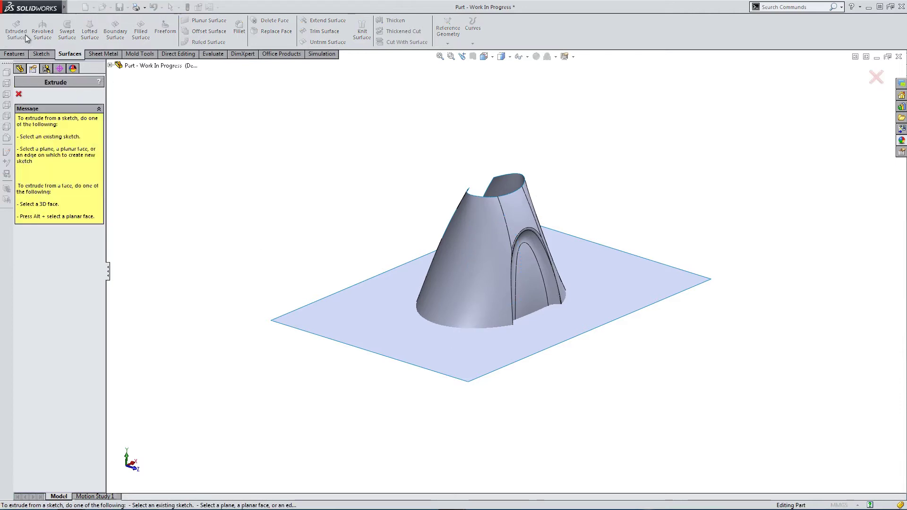
left_click(110, 65)
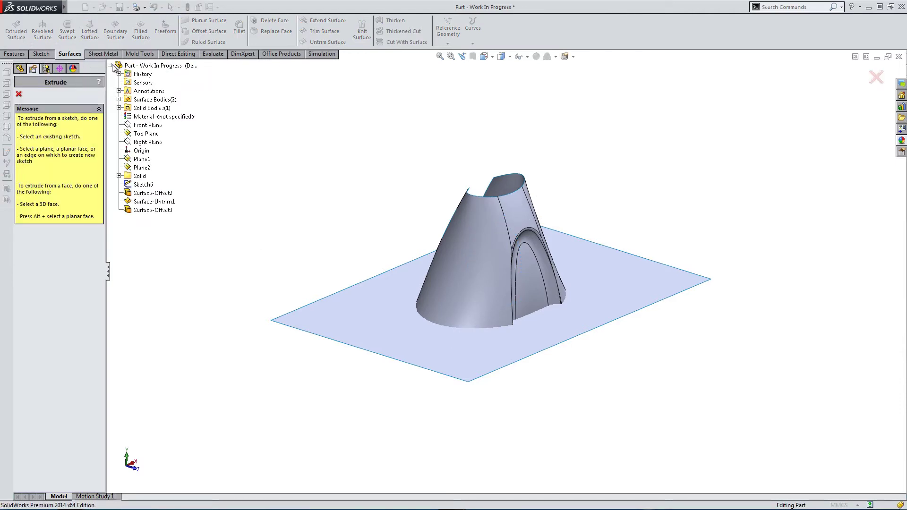
left_click(144, 184)
scroll(446, 250, "down", 2)
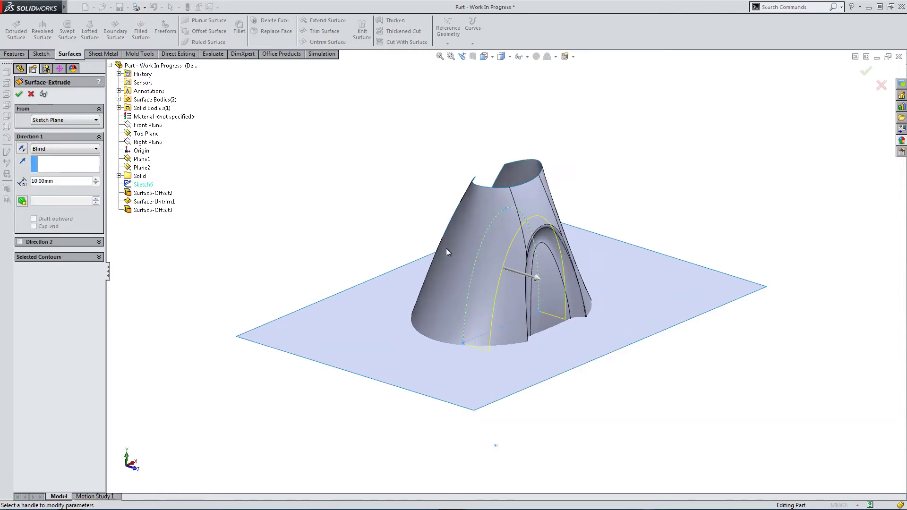
left_click(96, 179)
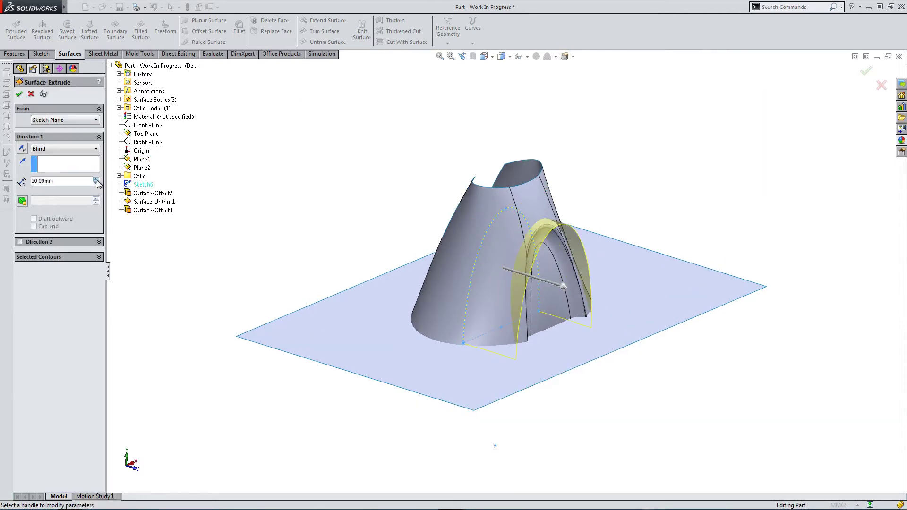
double_click(96, 180)
middle_click_drag(425, 313, 399, 284)
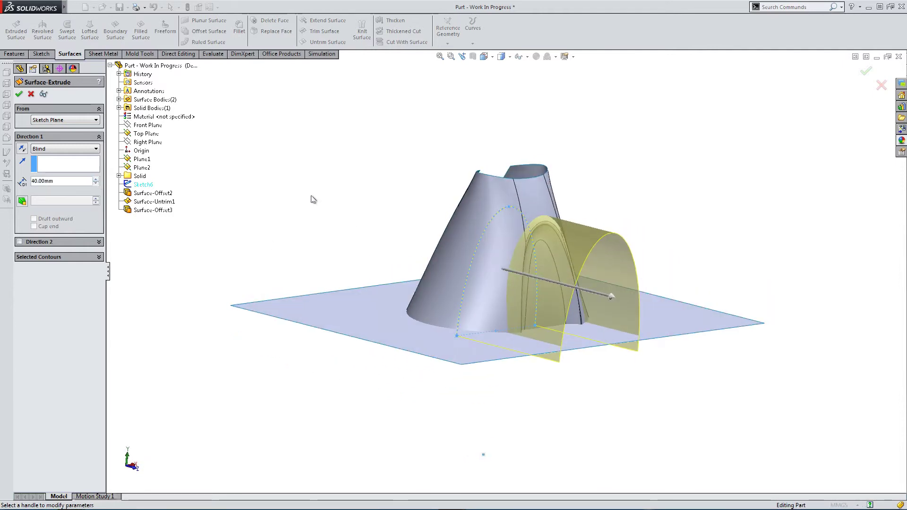
- End the extrusion Up To Vertex at the plane corner with 5.00deg outward draft
left_click(68, 149)
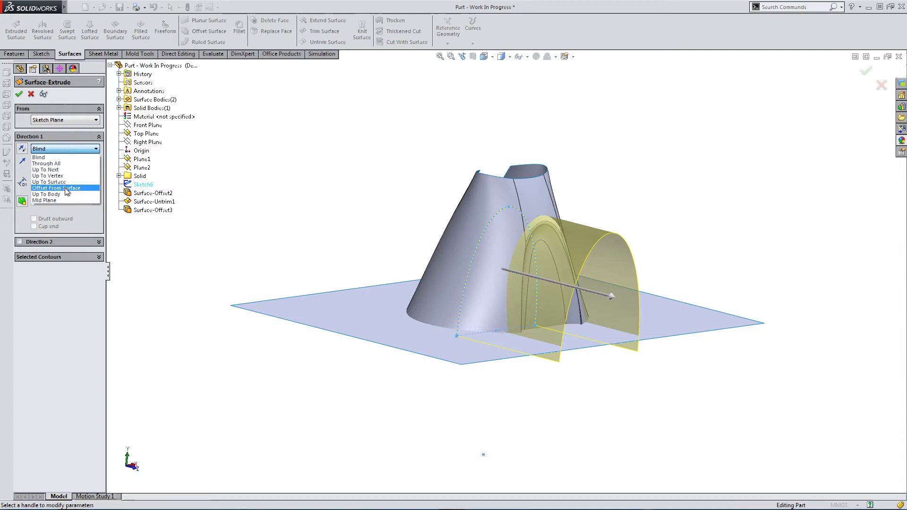
left_click(48, 176)
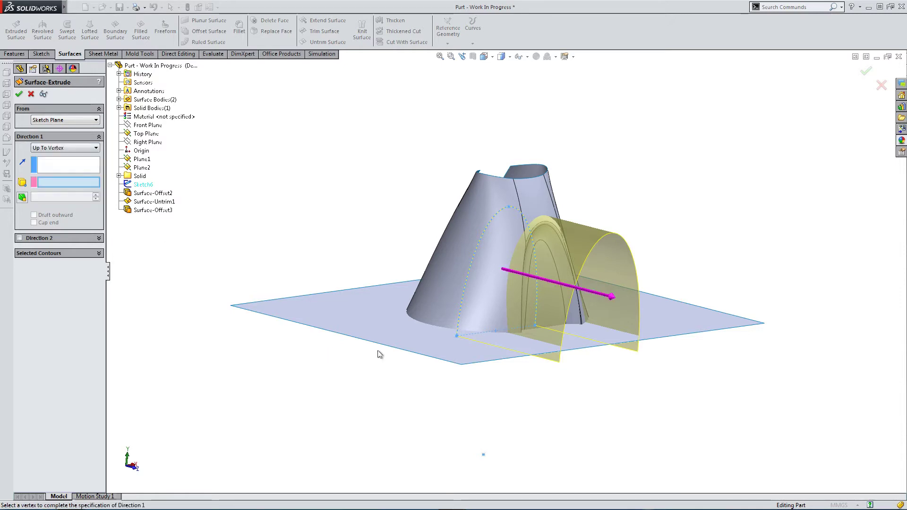
left_click(461, 365)
middle_click_drag(394, 341, 354, 385)
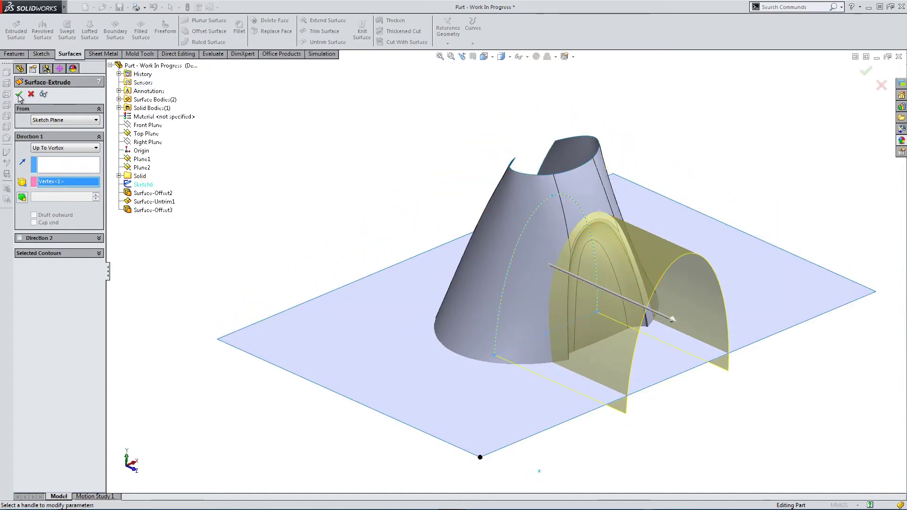
left_click(22, 198)
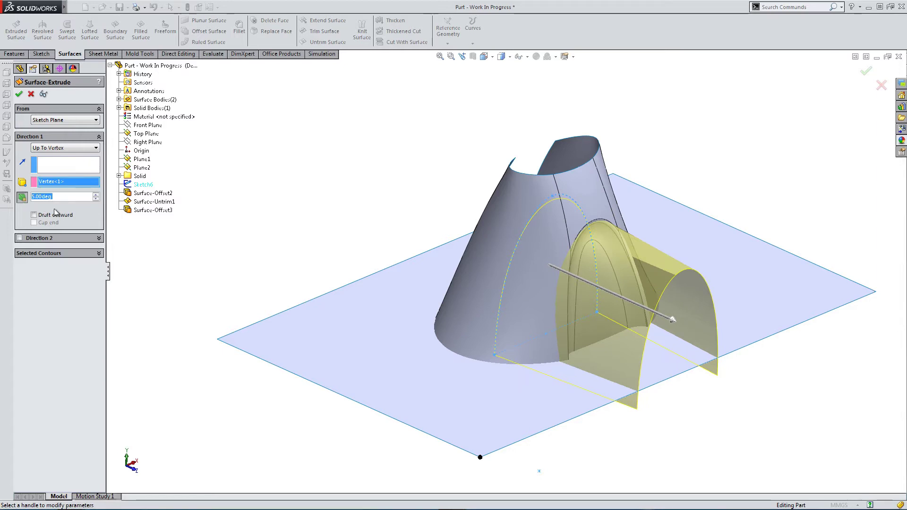
left_click(34, 215)
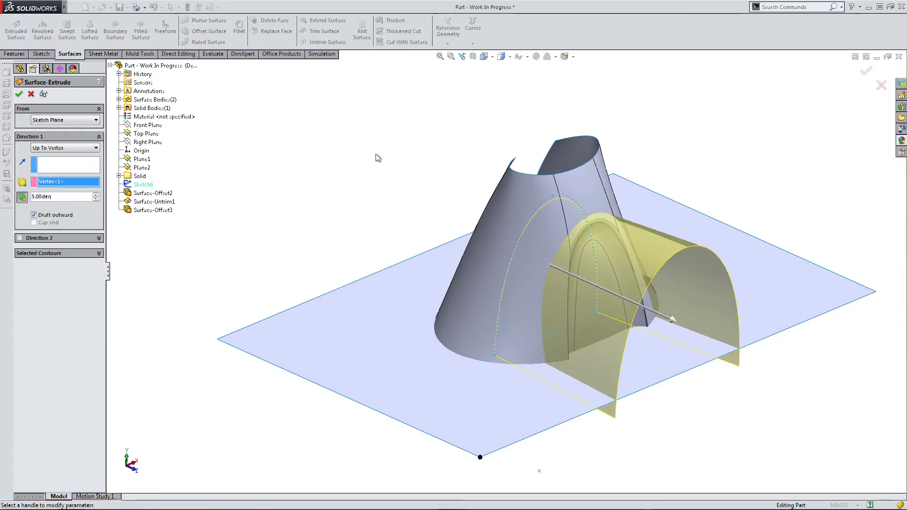
- Show the solid body again, check the front view, and accept Surface-Extrude2
right_click(119, 108)
key("Escape")
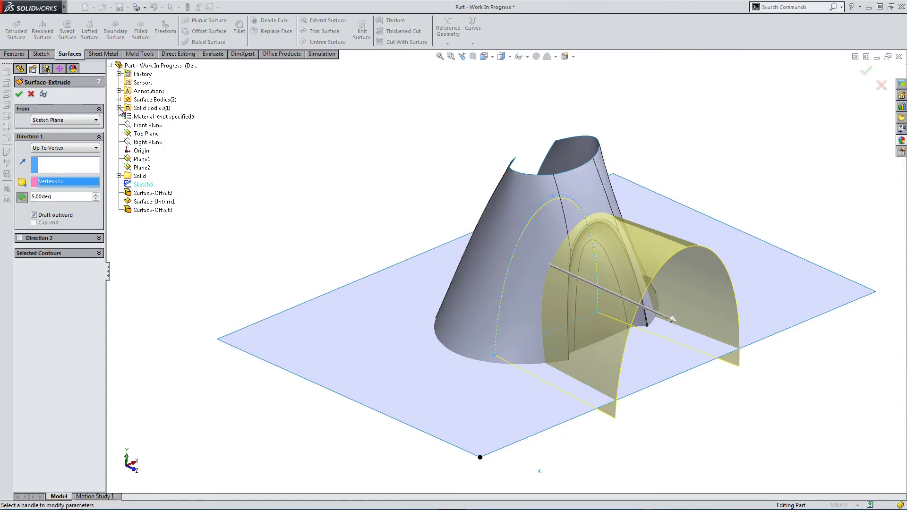
left_click(119, 108)
right_click(138, 117)
left_click(152, 132)
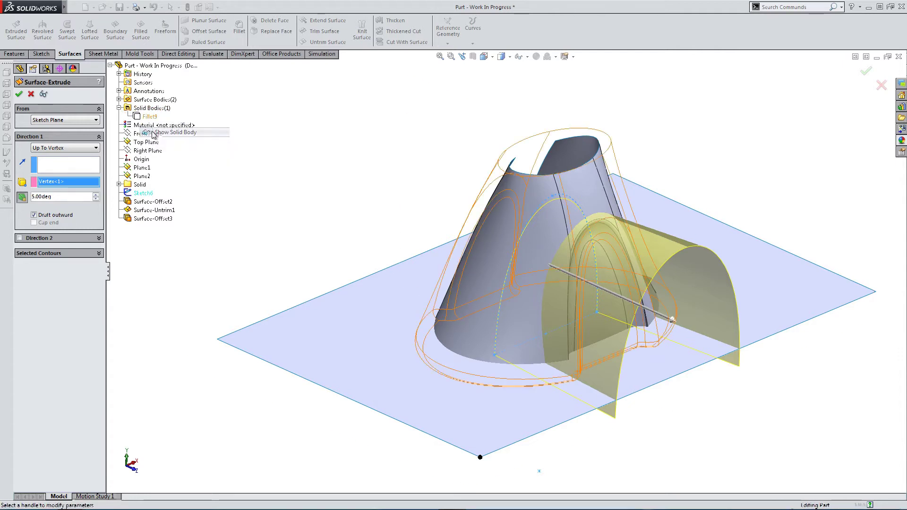
left_click(484, 57)
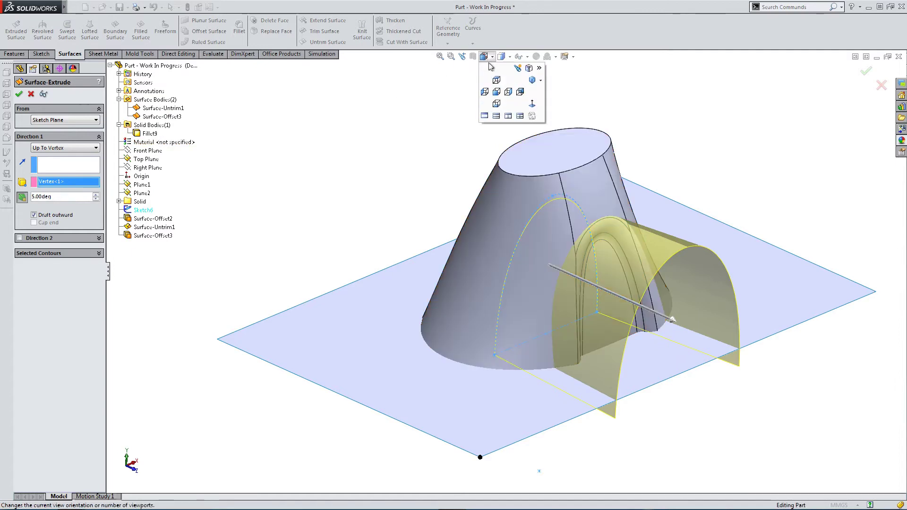
left_click(493, 91)
scroll(510, 268, "down", 4)
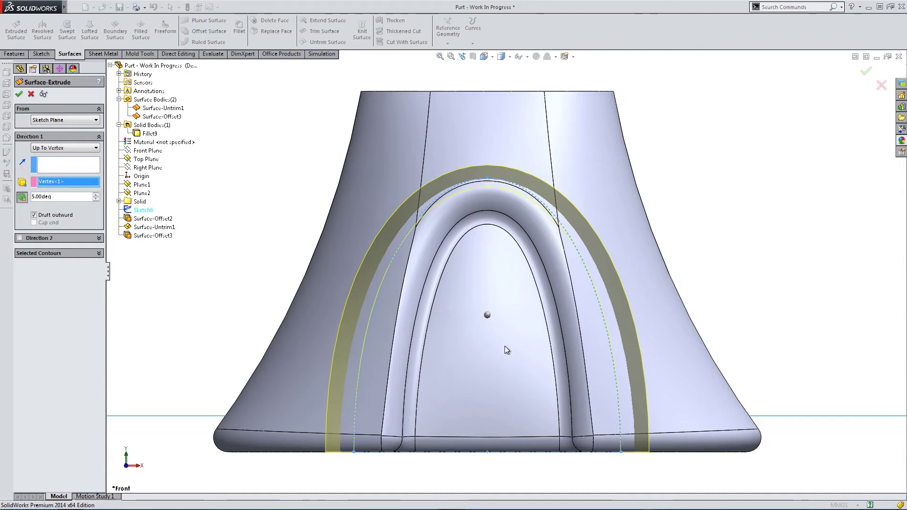
key("f")
middle_click_drag(500, 346, 480, 383)
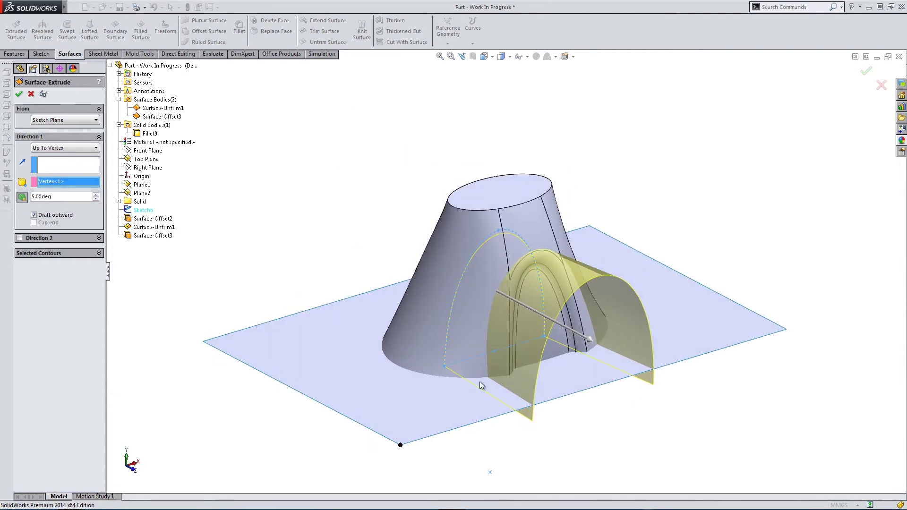
left_click(20, 95)
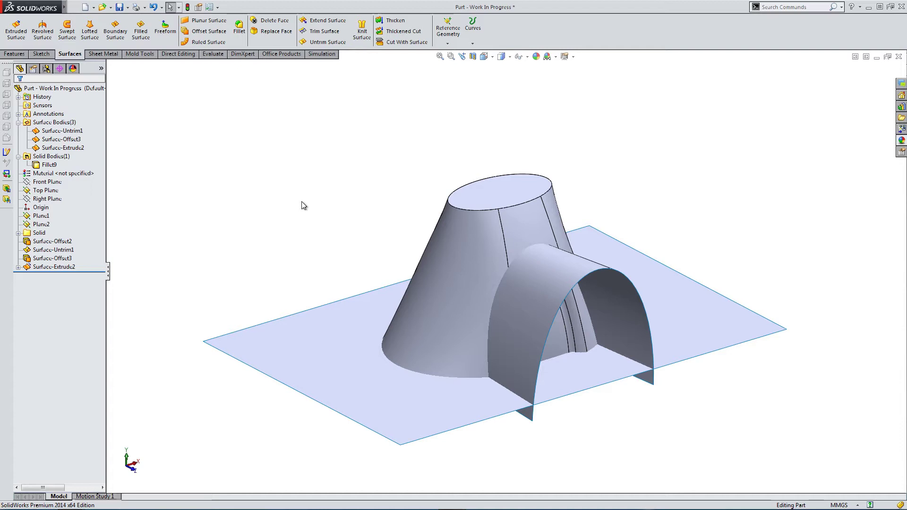
- Hide the solid cone body, leaving the cone, arch and plane surfaces, and launch Trim Surface
left_click(452, 275)
left_click(526, 236)
mouse_move(496, 278)
middle_mouse_down()
mouse_move(500, 245)
mouse_move(458, 274)
middle_mouse_up()
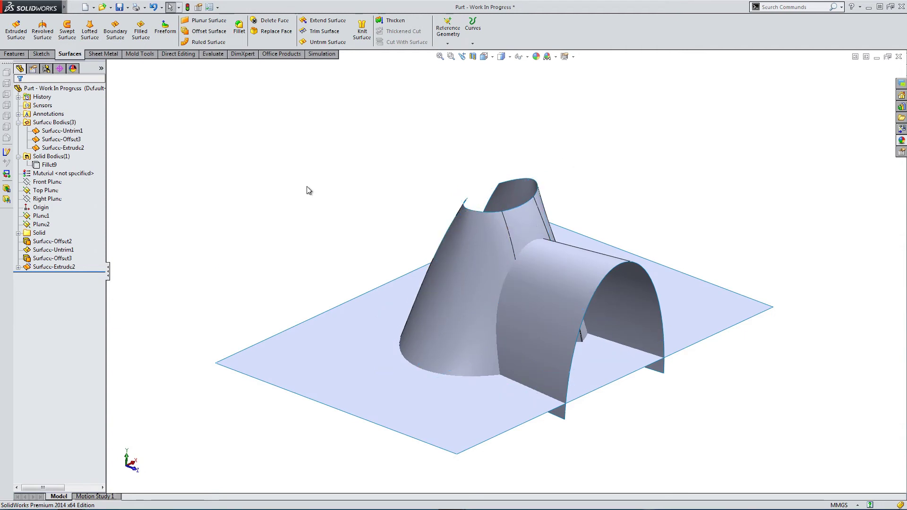
scroll(561, 336, "down", 2)
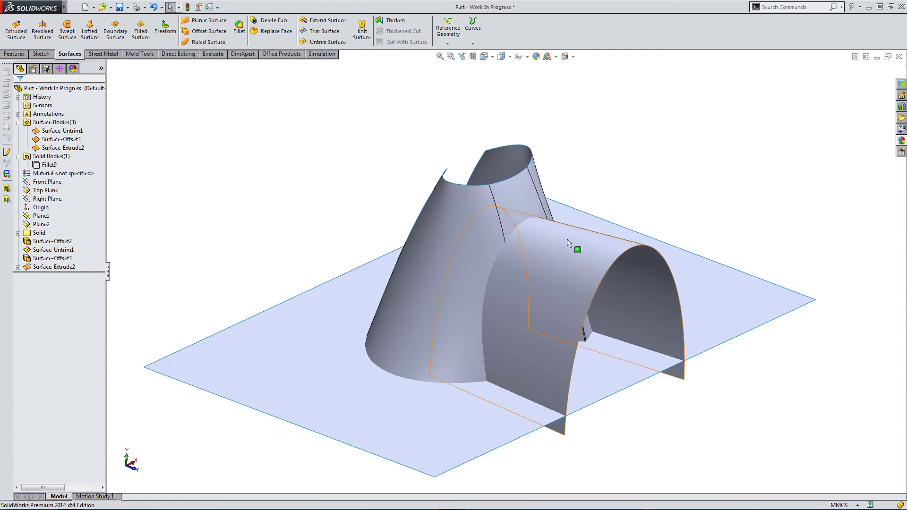
scroll(524, 272, "up", 2)
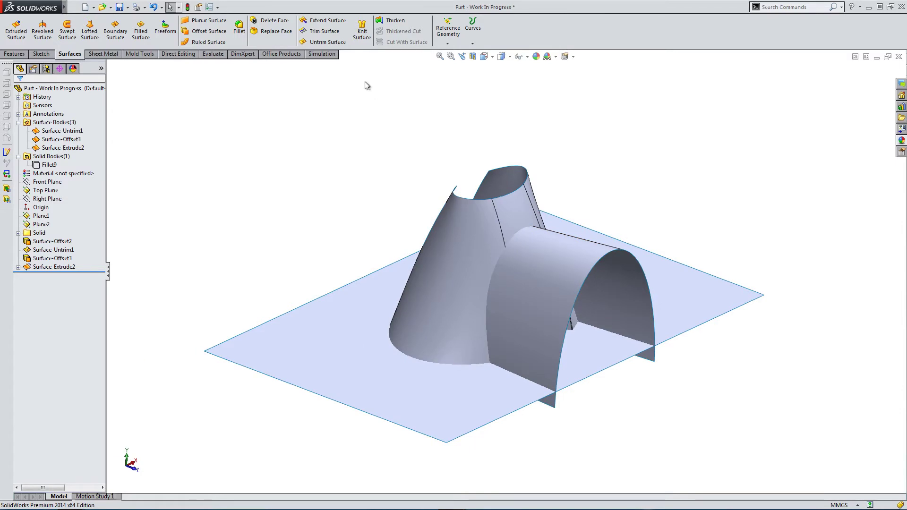
left_click(324, 31)
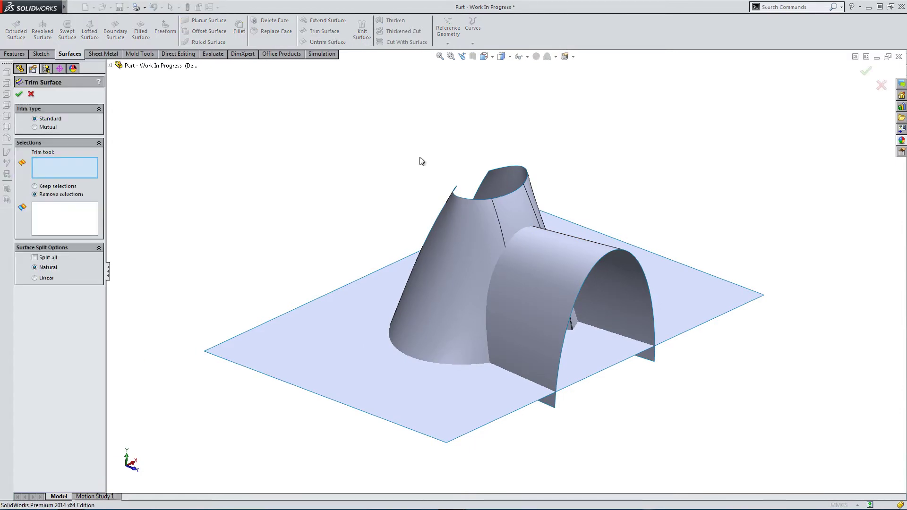
- Trim the cone shell using Surface-Extrude2 as the tool, removing the piece outside the arch
left_click(528, 273)
middle_click_drag(505, 276, 502, 223)
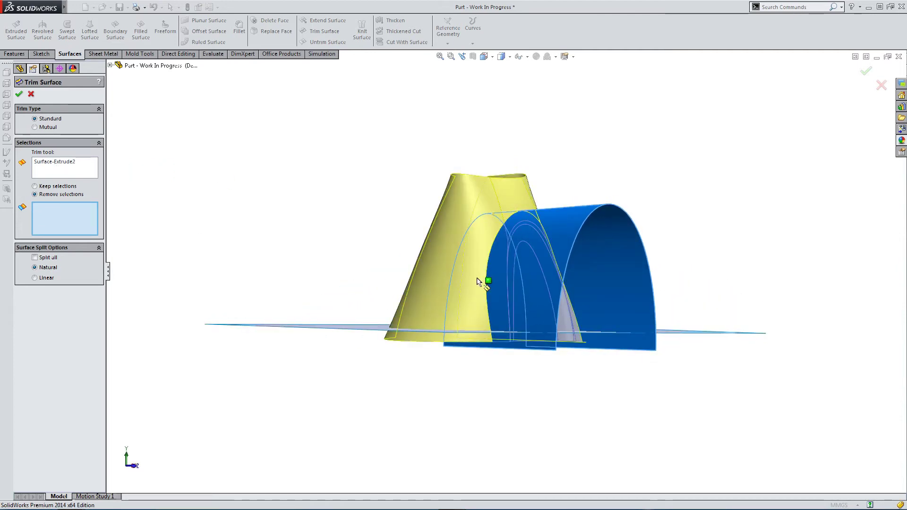
left_click(485, 221)
middle_click_drag(435, 289, 507, 273)
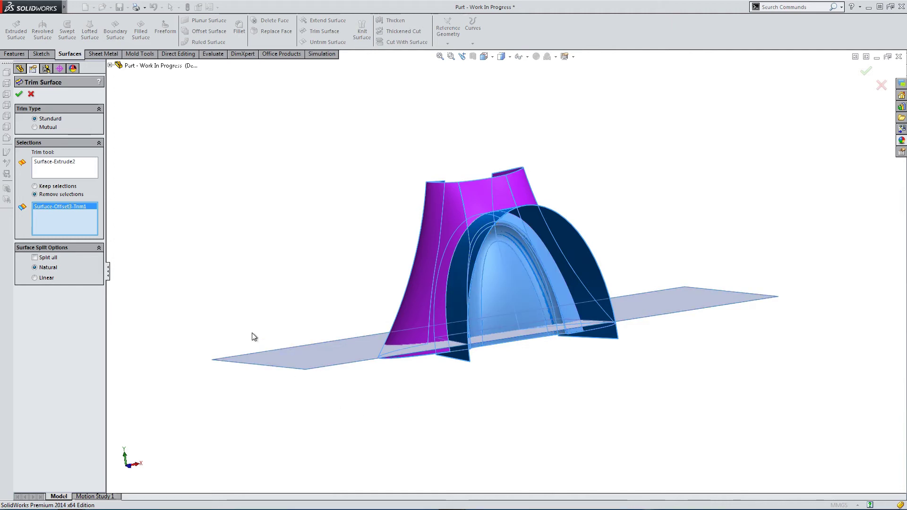
key("Return")
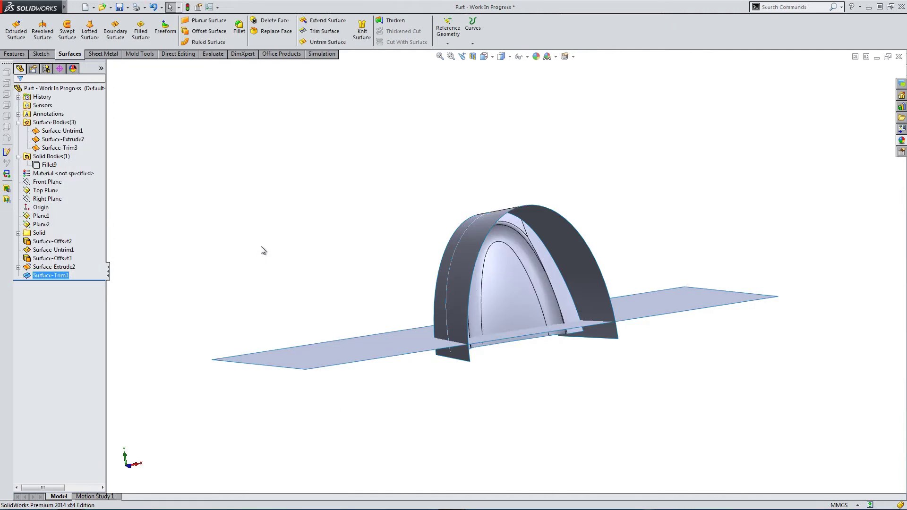
mouse_move(261, 251)
middle_mouse_down()
mouse_move(305, 214)
mouse_move(417, 196)
middle_mouse_up()
left_click(405, 198)
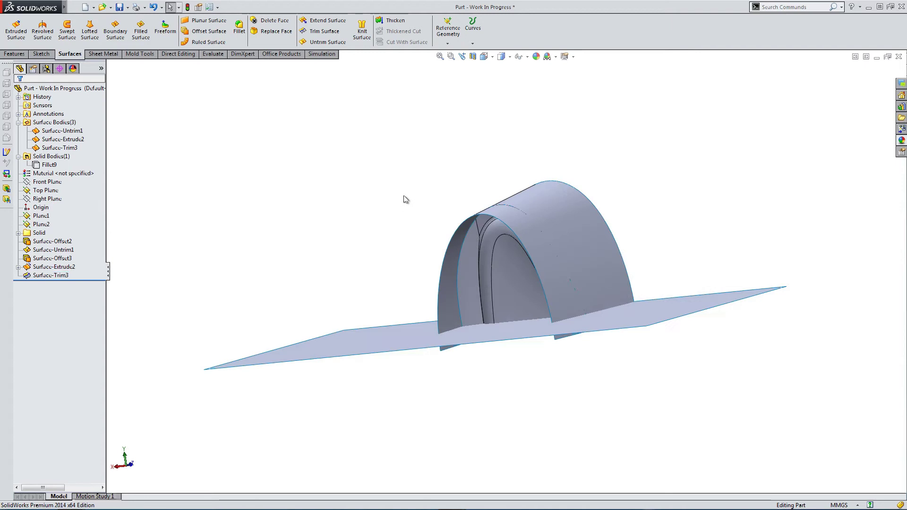
left_click(323, 32)
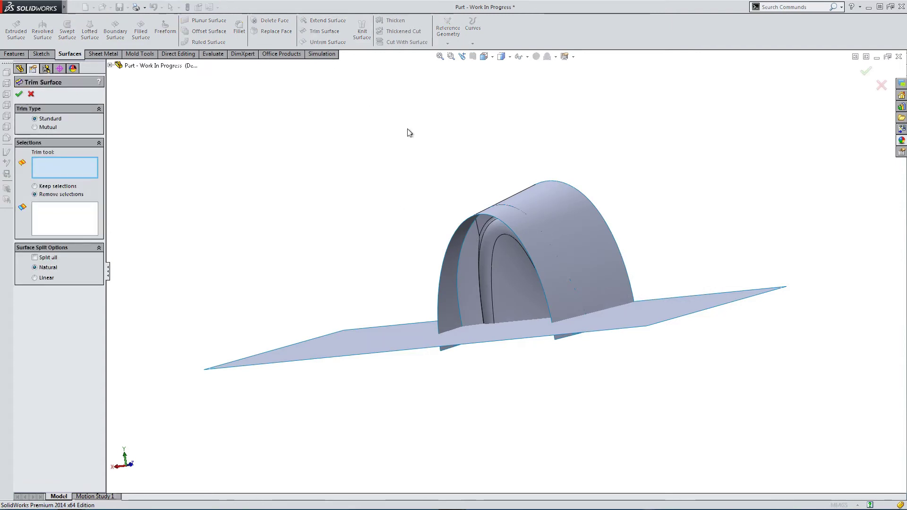
left_click(494, 275)
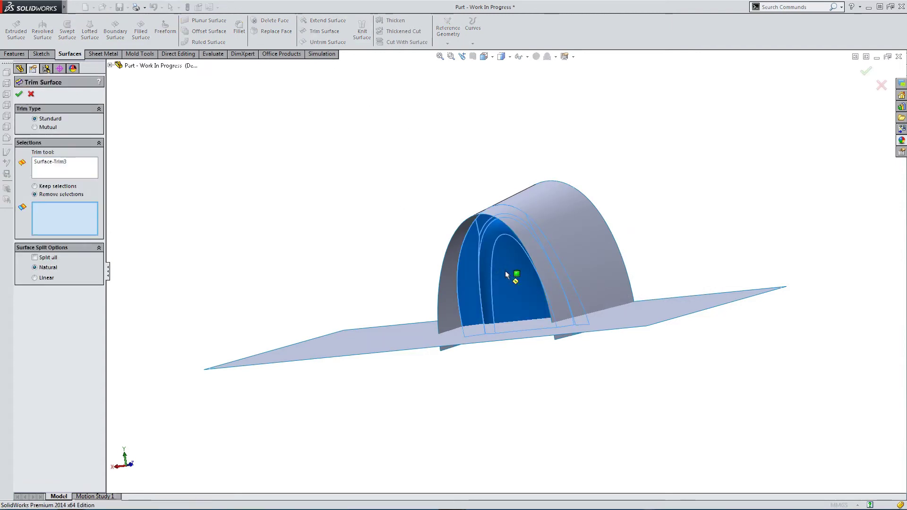
middle_click_drag(512, 274, 455, 289)
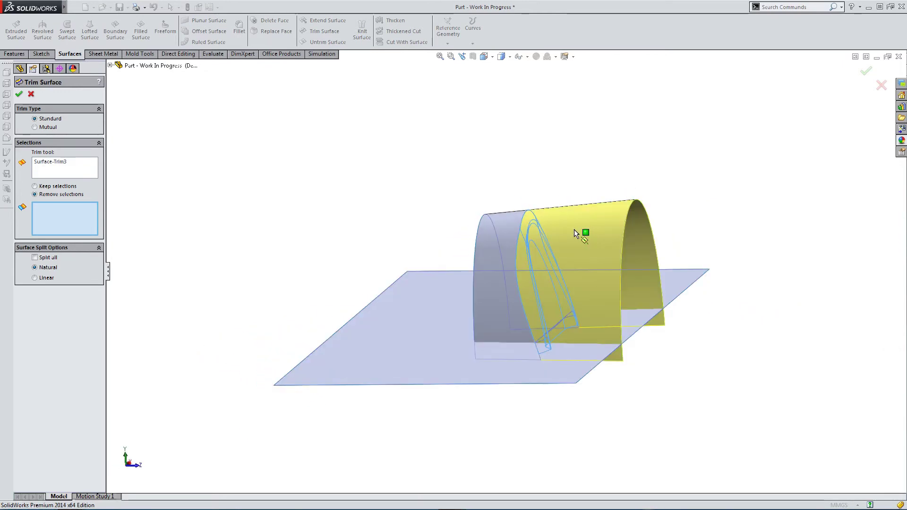
middle_click_drag(574, 233, 616, 279)
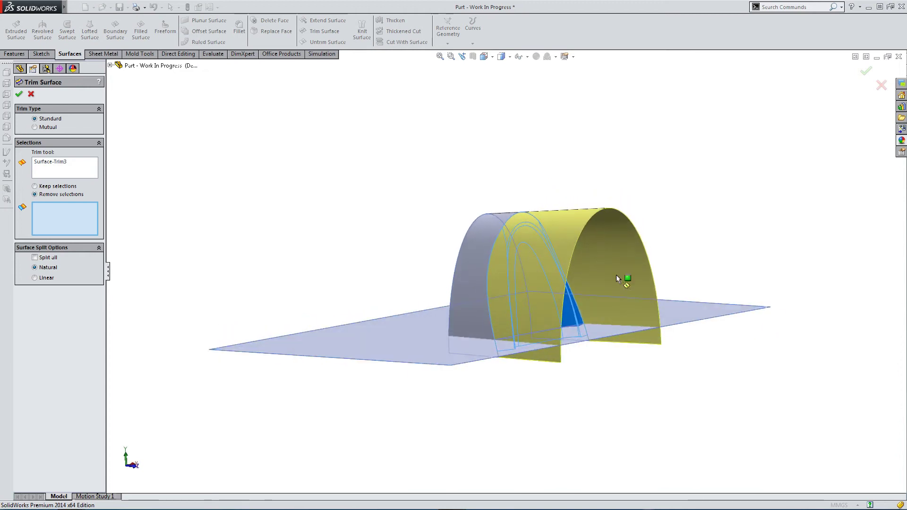
left_click(32, 94)
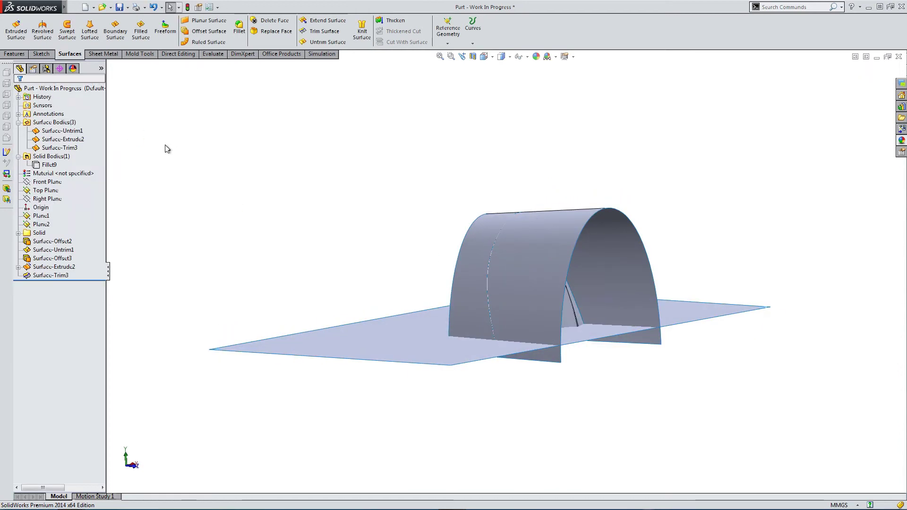
- Trim the arch and cone surfaces with the Surface-Untrim1 plane, removing the two outer strips and inner bottom strip
left_click(325, 32)
left_click(406, 341)
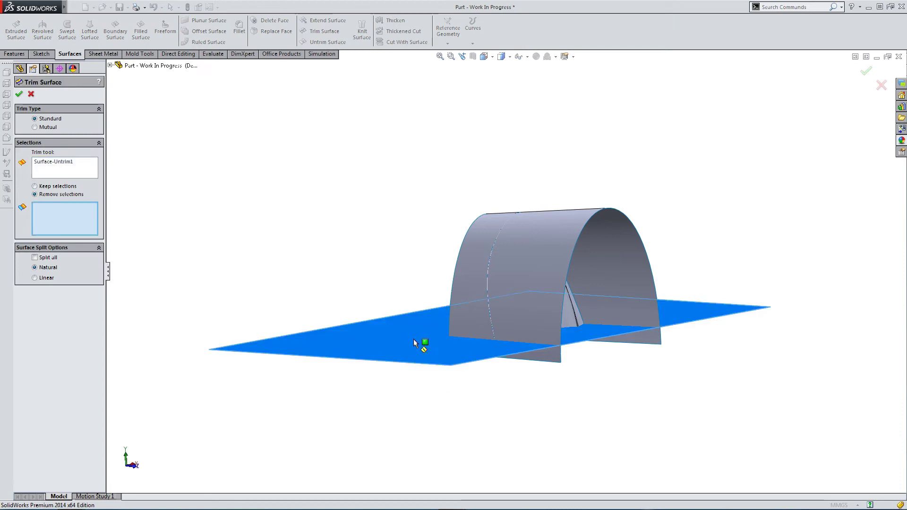
middle_click_drag(421, 344, 423, 285)
left_click(486, 316)
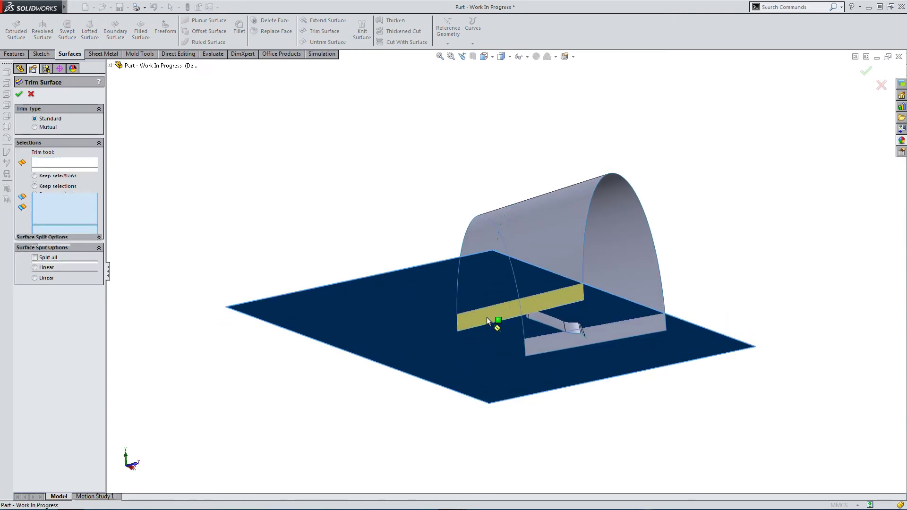
left_click(568, 349)
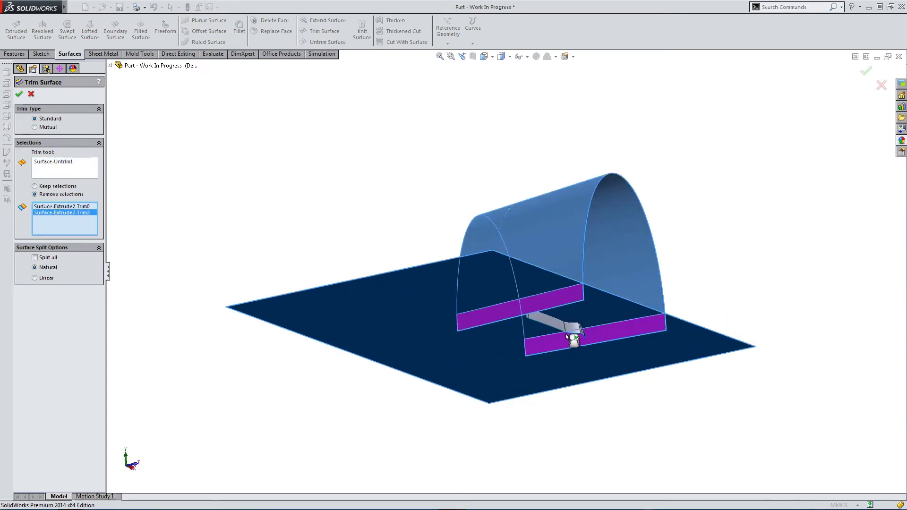
middle_click_drag(573, 339, 506, 324)
left_click(506, 322)
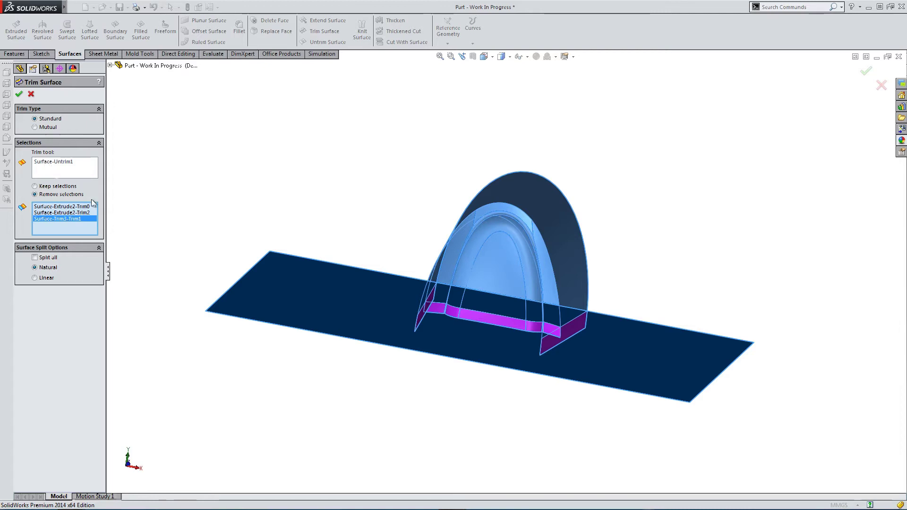
middle_click_drag(258, 225, 267, 311)
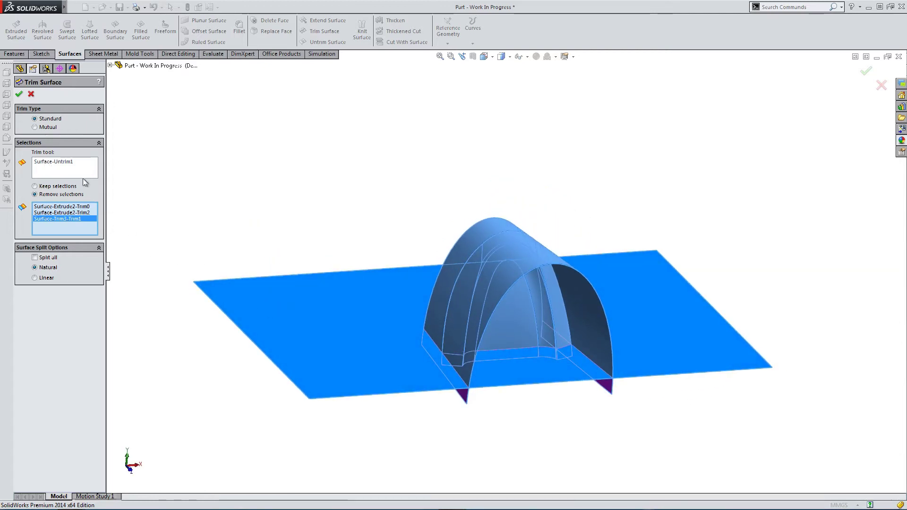
left_click(19, 96)
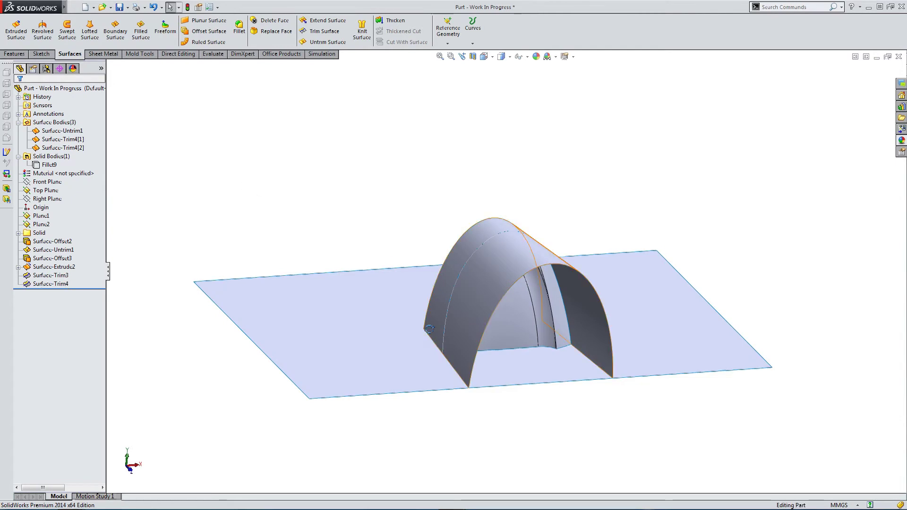
mouse_move(244, 186)
middle_mouse_down()
mouse_move(433, 198)
mouse_move(439, 243)
mouse_move(495, 333)
middle_mouse_up()
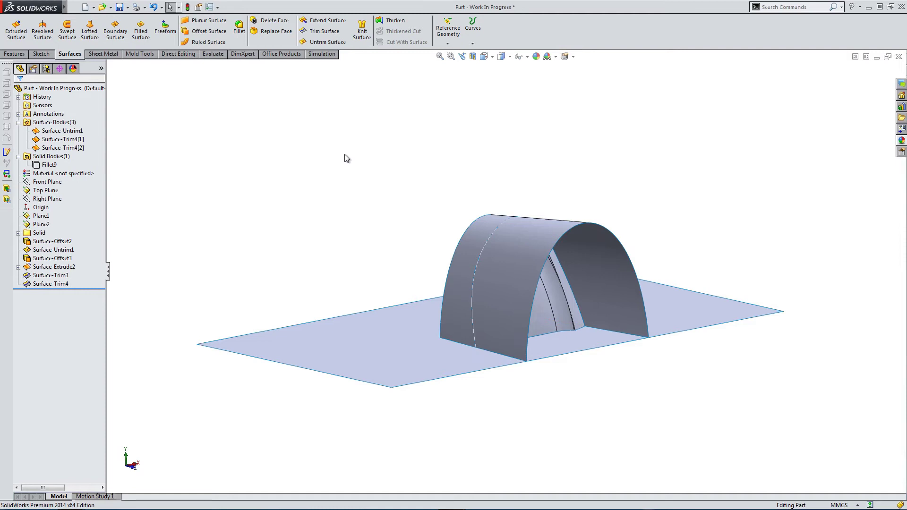
- Trim off the arch's left end using Surface-Trim4 as the trim tool, creating Surface-Trim5
left_click(324, 31)
middle_click_drag(507, 229, 491, 239)
left_click(534, 240)
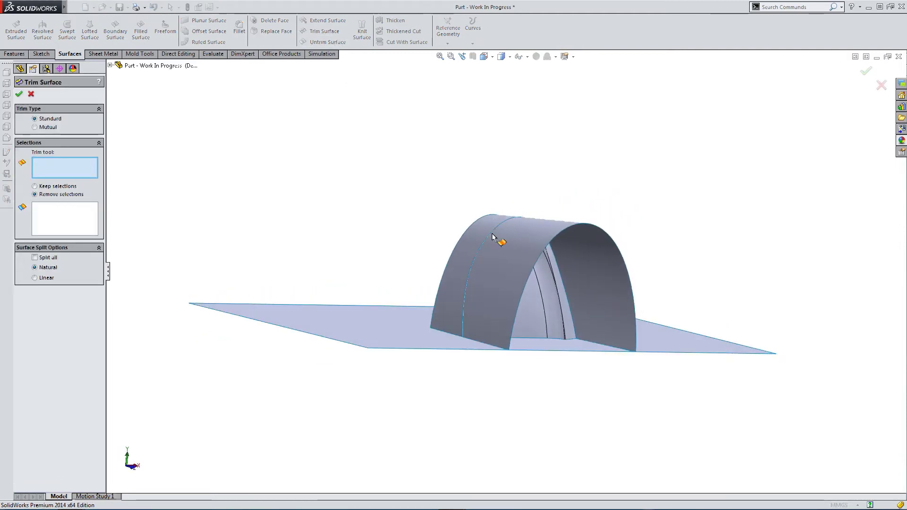
left_click(469, 276)
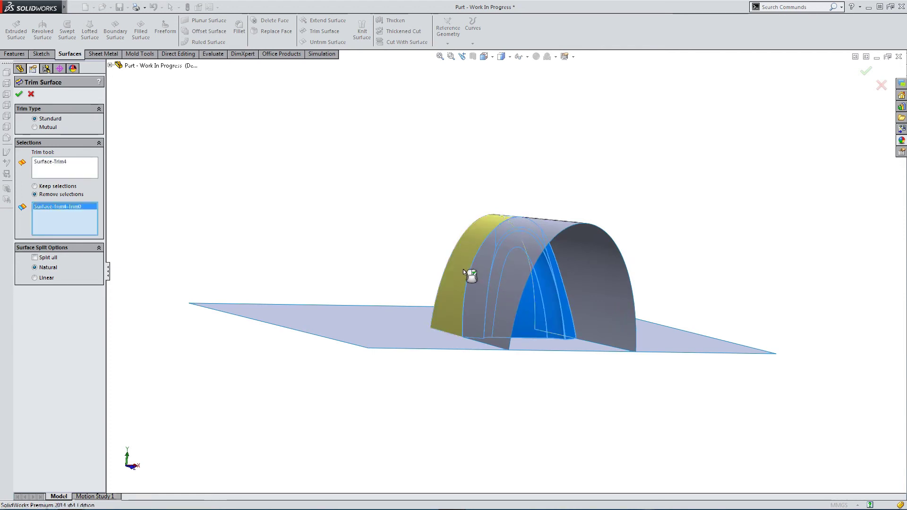
middle_click_drag(462, 264, 879, 238)
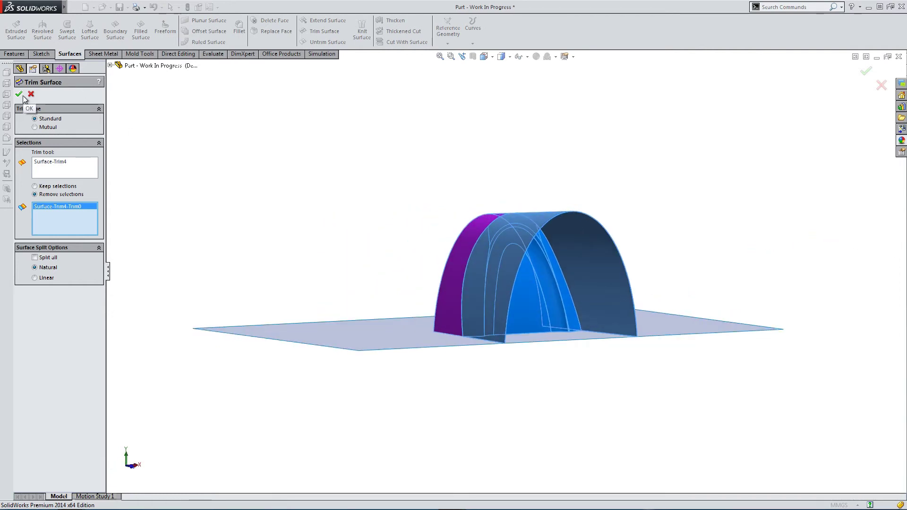
key("ctrl+7")
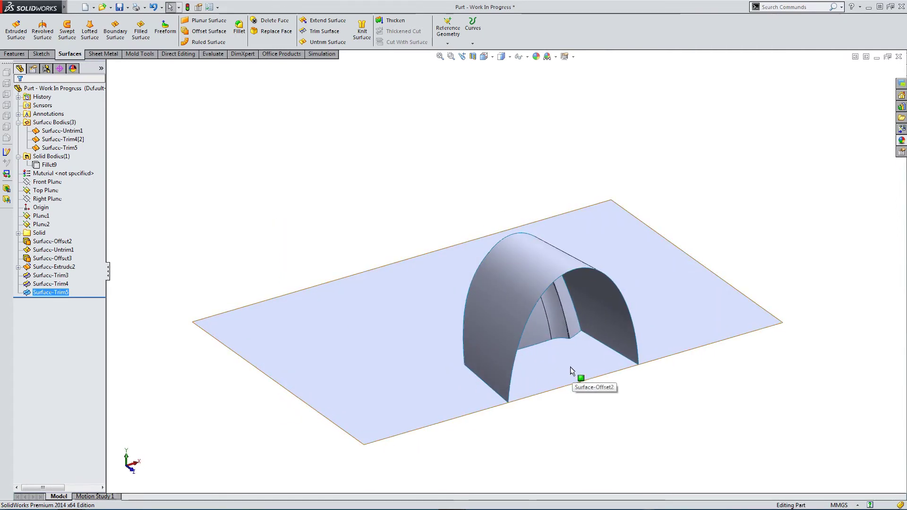
- Knit Surface-Trim4[2] and Surface-Trim5 into Surface-Knit2 with Merge entities enabled
left_click(528, 426)
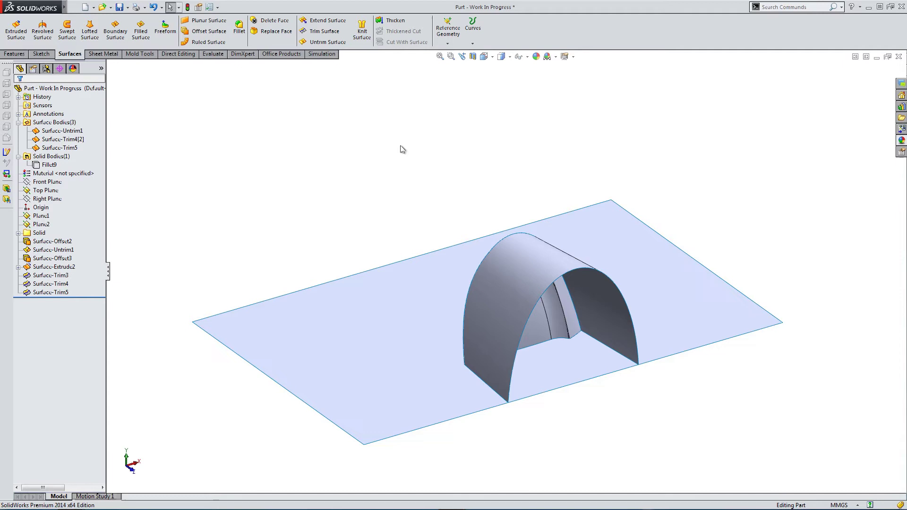
left_click(360, 34)
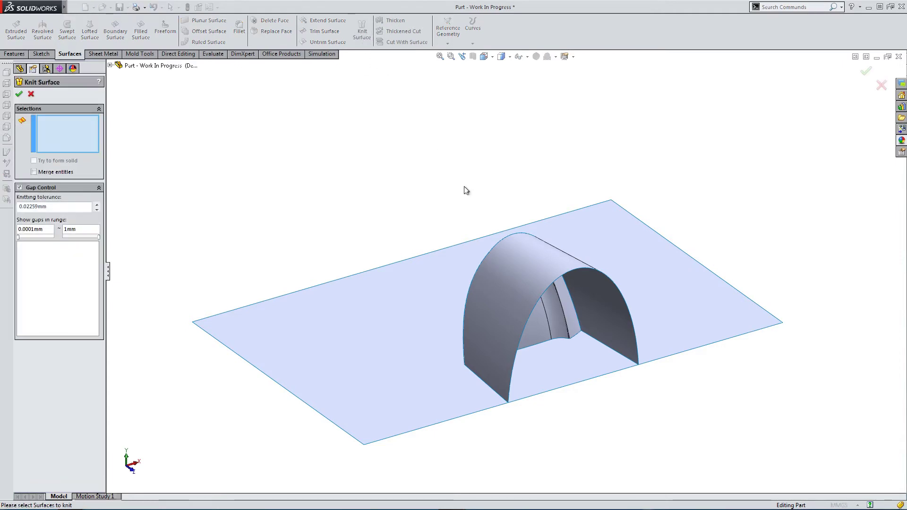
left_click(555, 312)
left_click(597, 312)
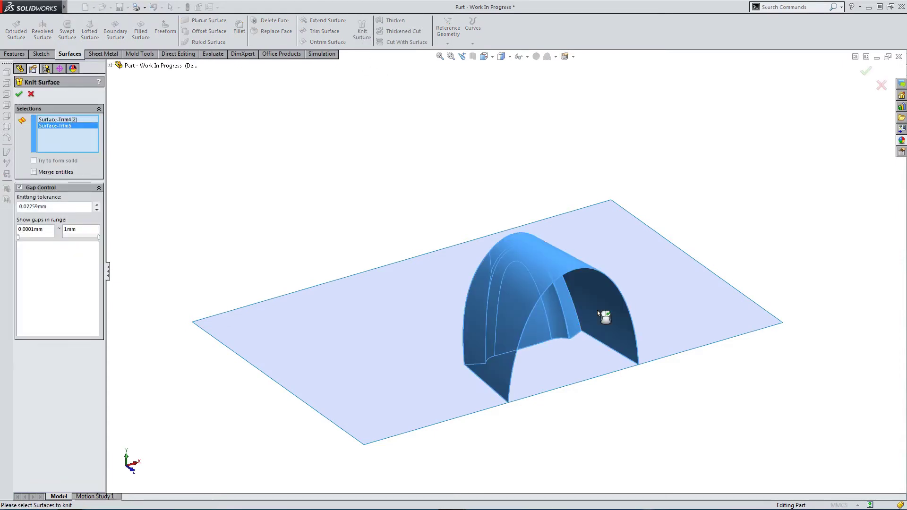
left_click(33, 173)
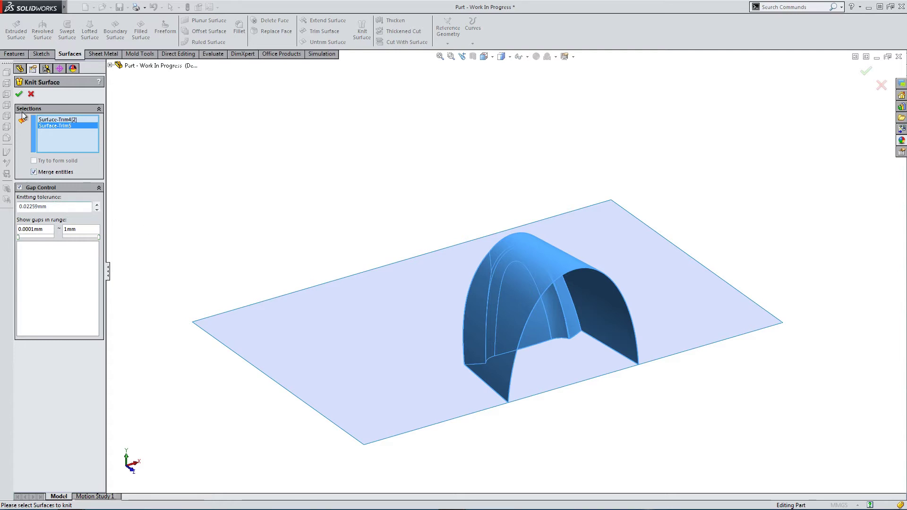
left_click(18, 95)
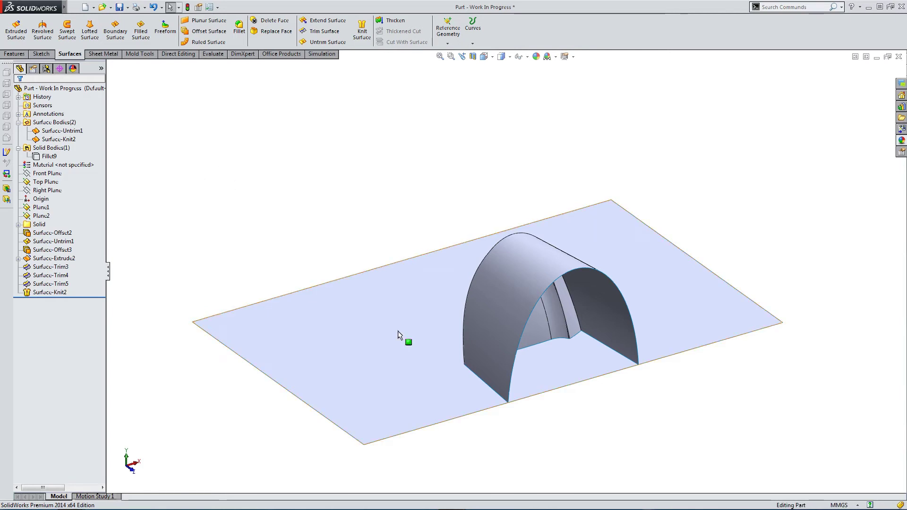
- Trim the flat sheet with Surface-Knit2, removing the patch inside the arch to create Surface-Trim6
middle_click_drag(398, 336, 374, 233)
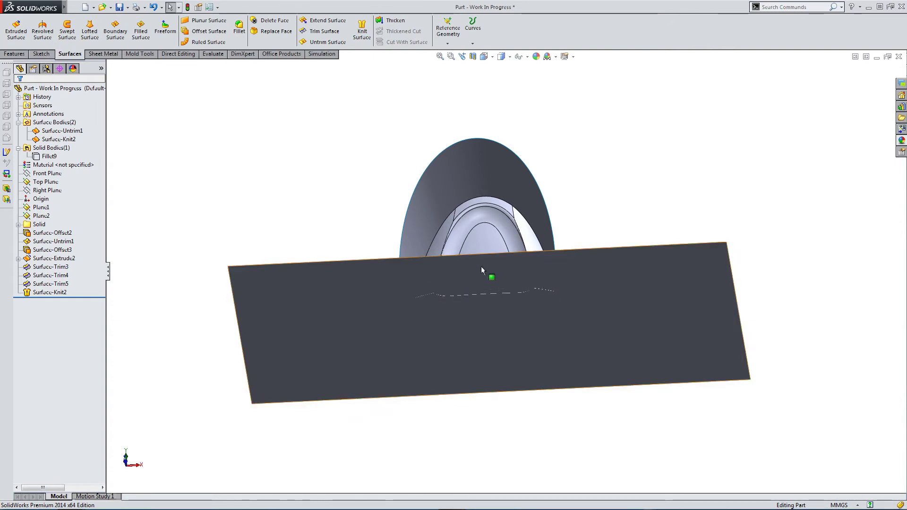
key("ctrl+7")
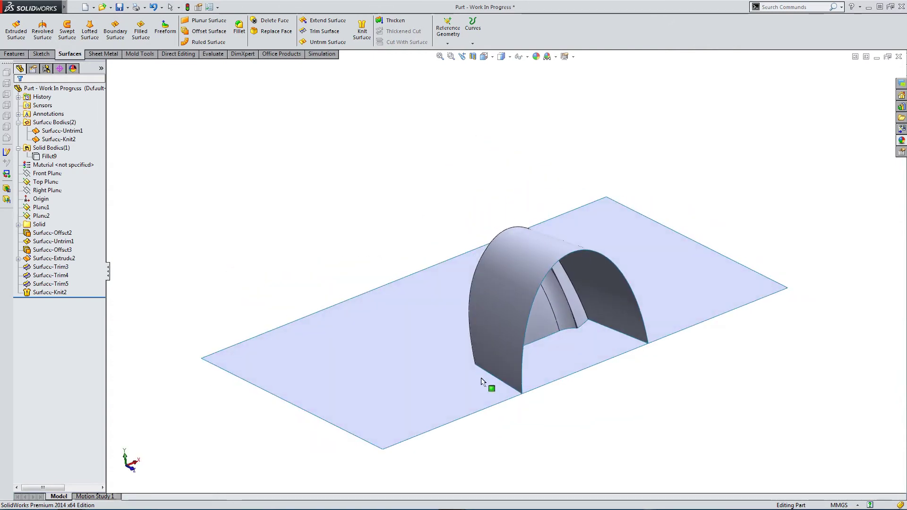
left_click(332, 34)
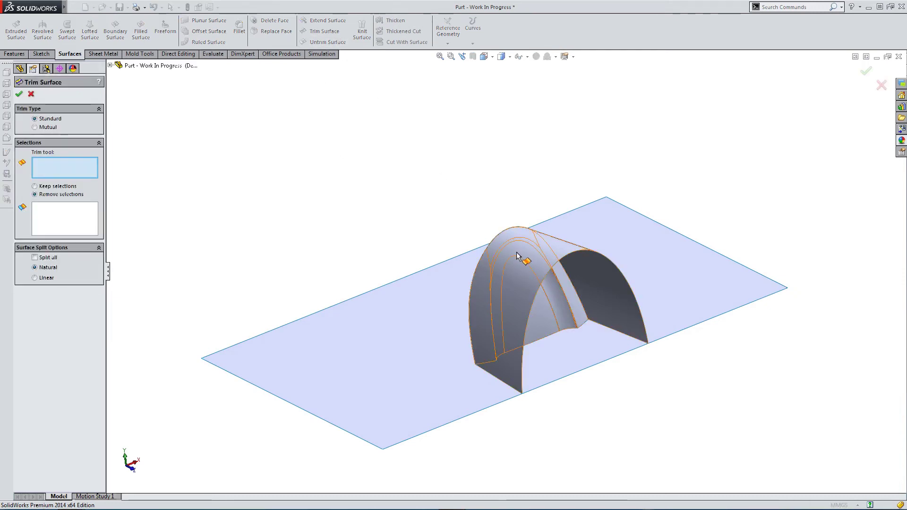
left_click(561, 311)
left_click(569, 358)
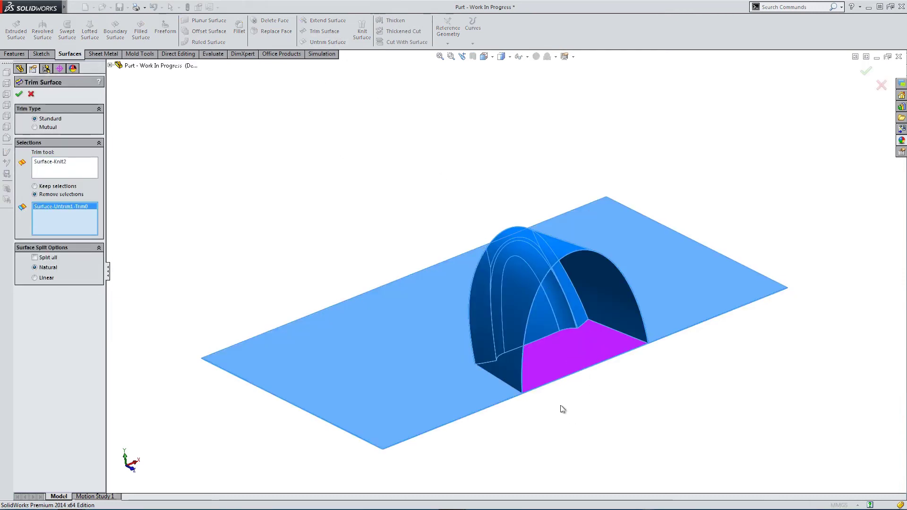
middle_click_drag(562, 409, 553, 182)
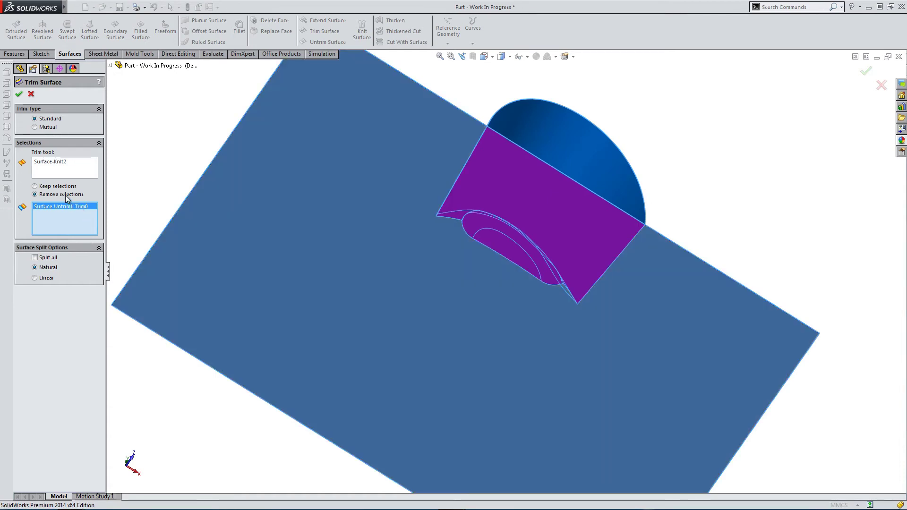
left_click(19, 94)
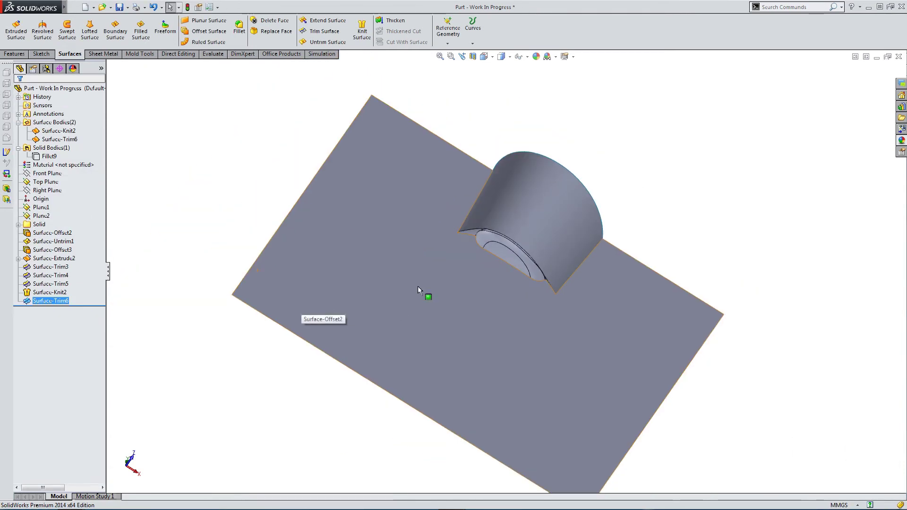
middle_click_drag(418, 286, 419, 453)
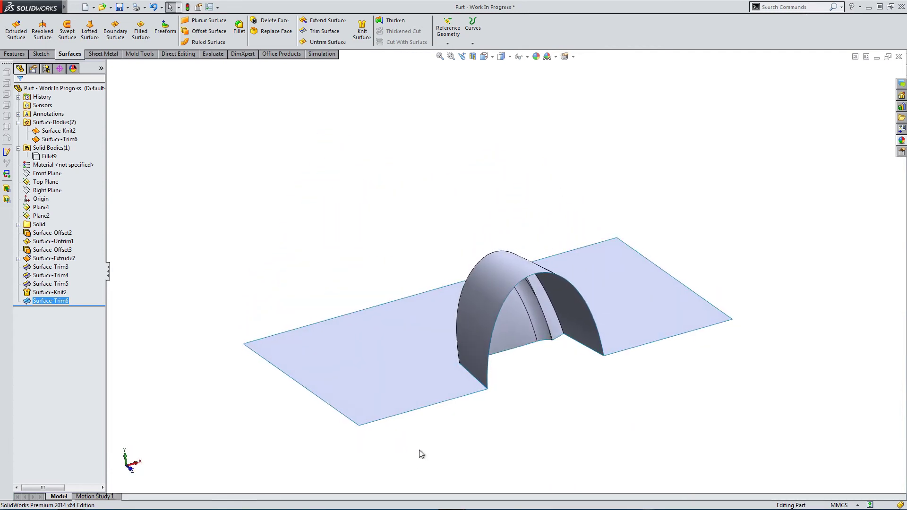
scroll(519, 385, "down", 1)
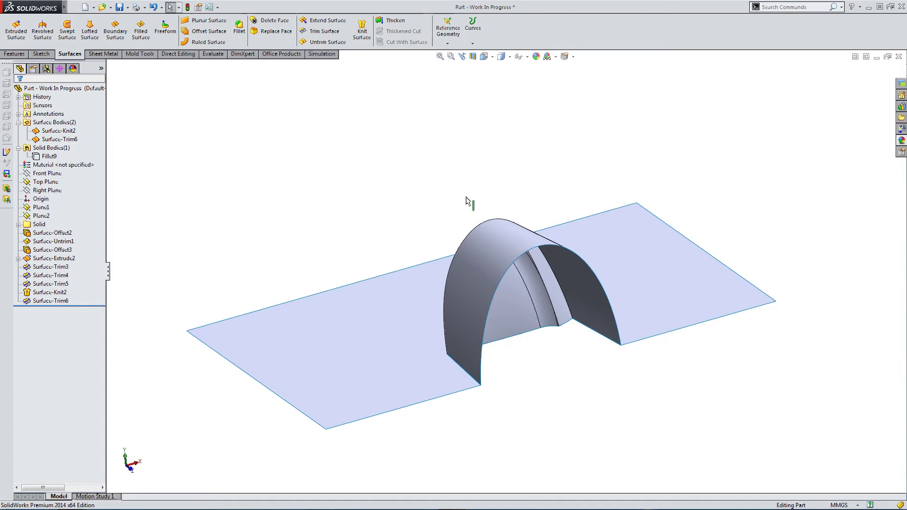
- Knit Surface-Knit2 and Surface-Trim6 into Surface-Knit3
left_click(362, 30)
left_click(538, 309)
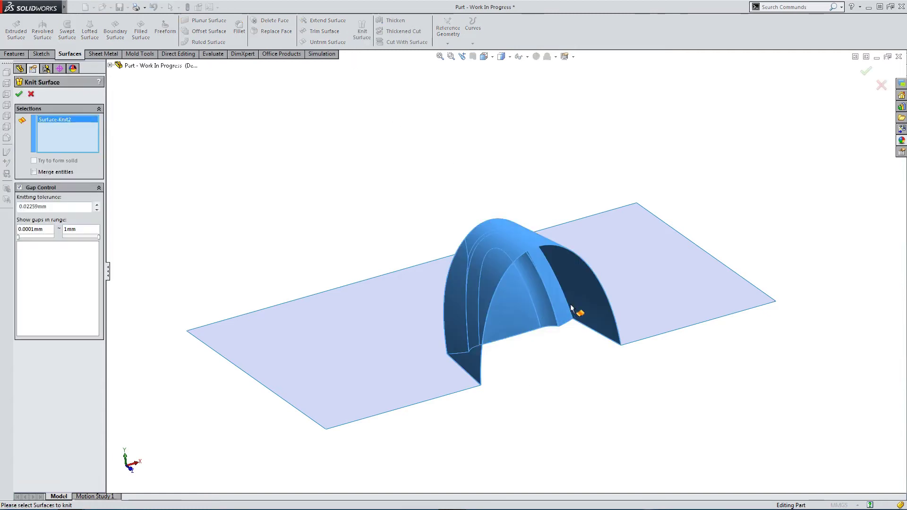
left_click(622, 301)
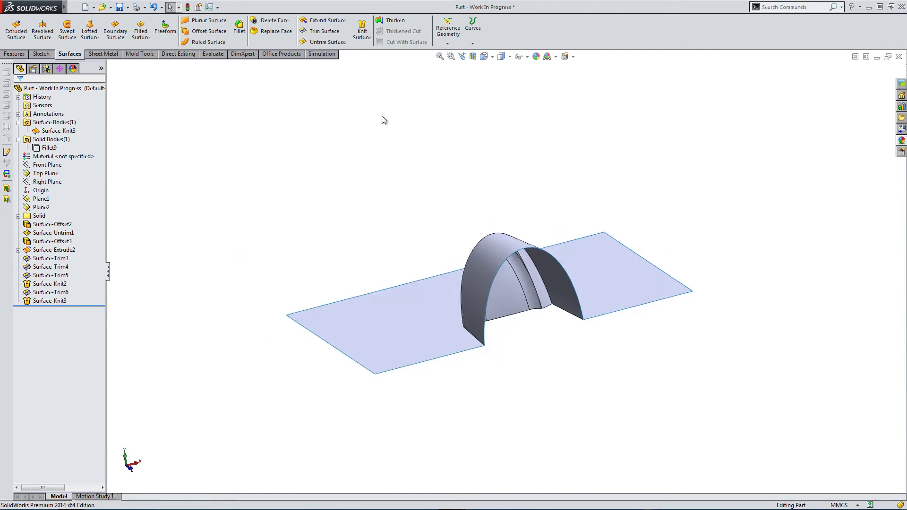
- Show the hidden Fillet9 solid body again
right_click(49, 147)
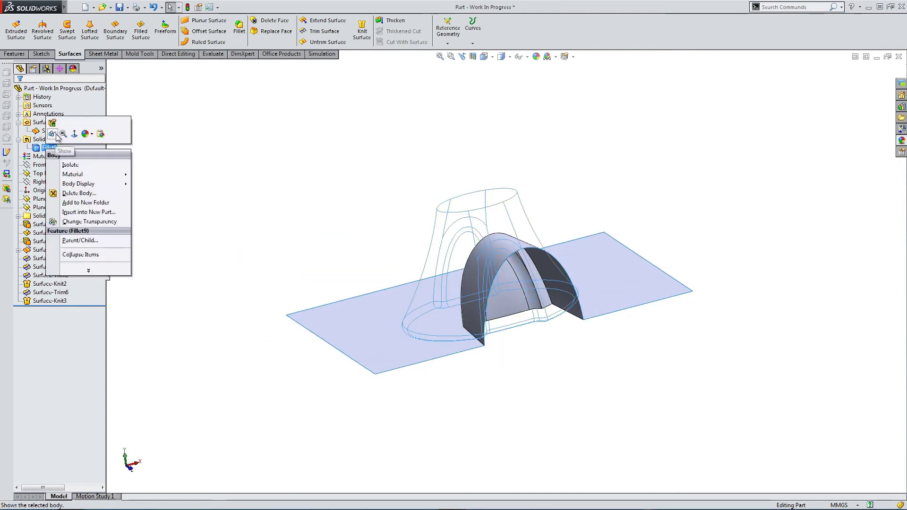
left_click(52, 134)
middle_click_drag(269, 218, 335, 158)
left_click(380, 243)
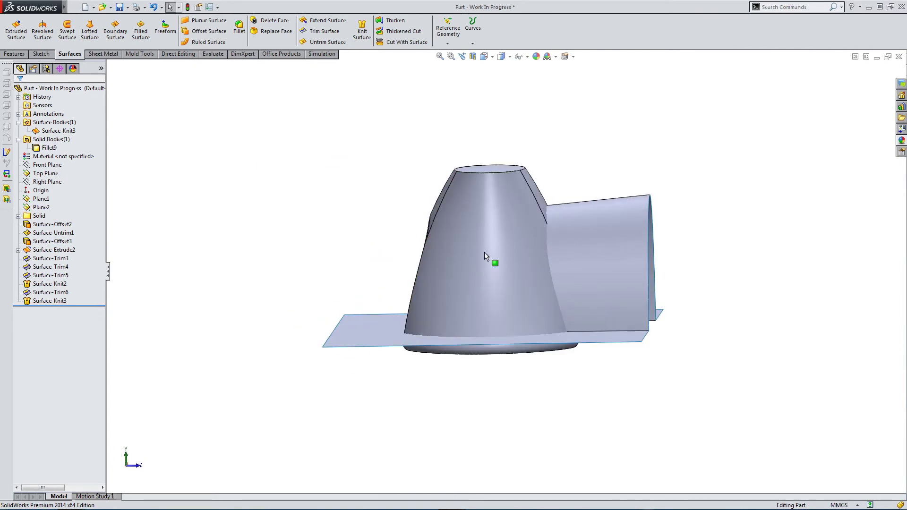
middle_click_drag(485, 253, 423, 310)
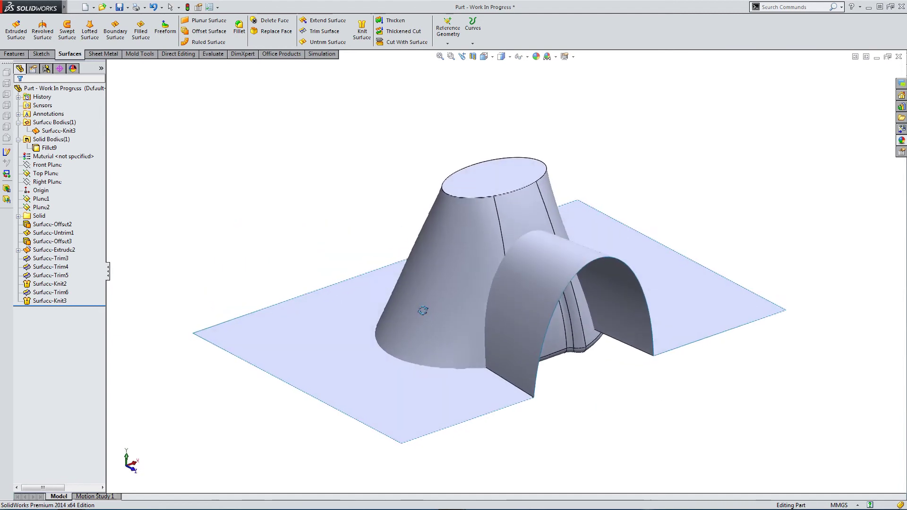
- Colour the whole flat plane surface pure green (0,255,0)
left_click(294, 350)
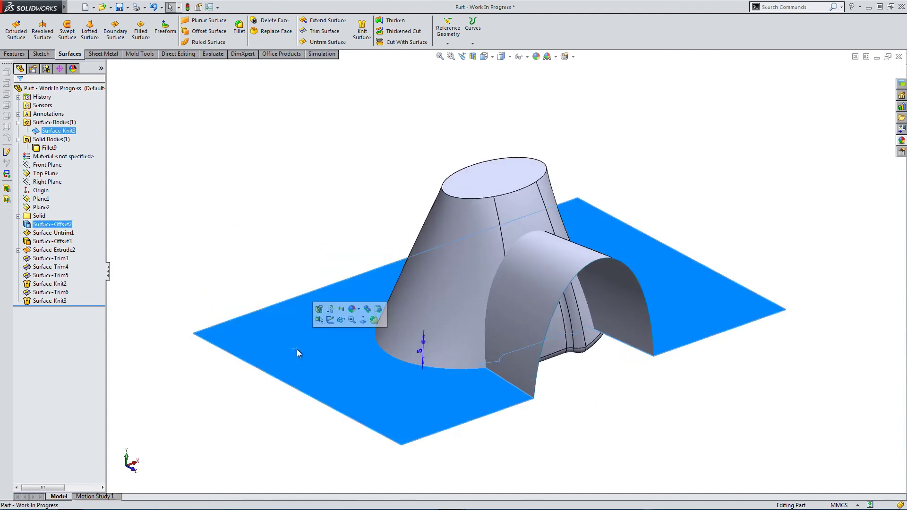
left_click(360, 310)
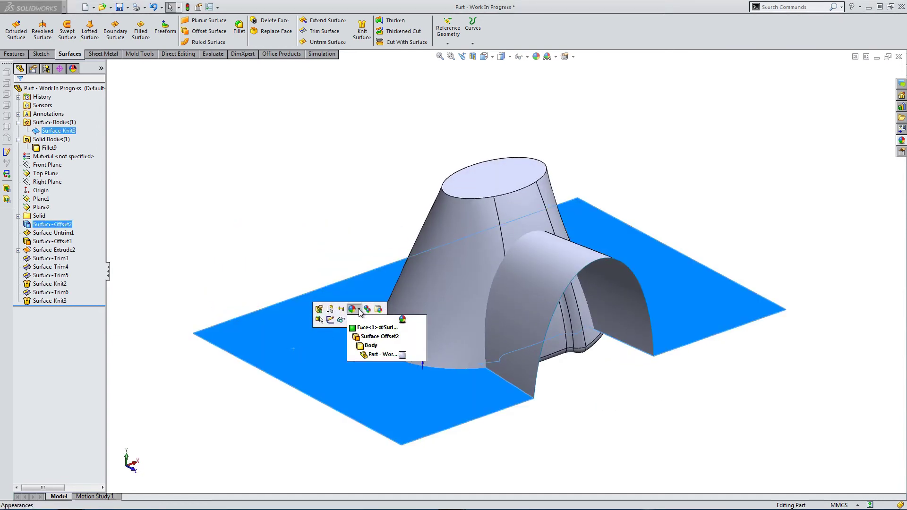
left_click(364, 337)
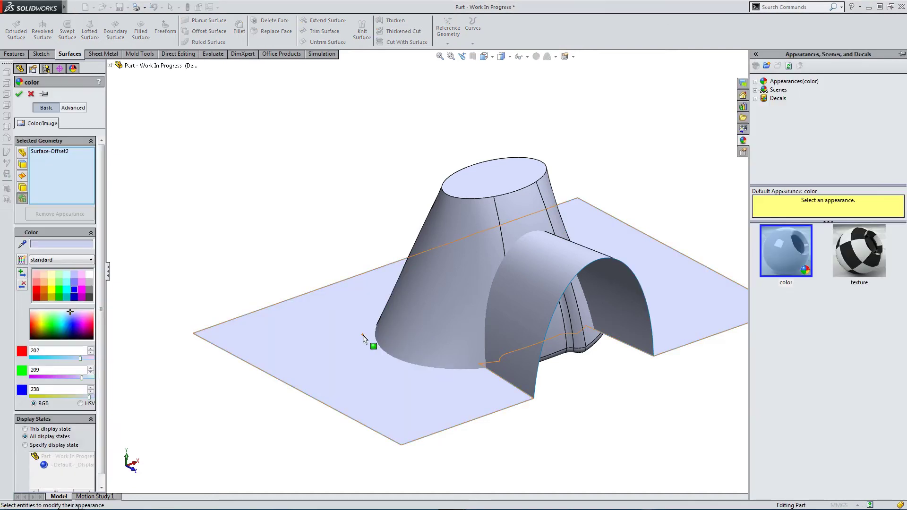
left_click(57, 294)
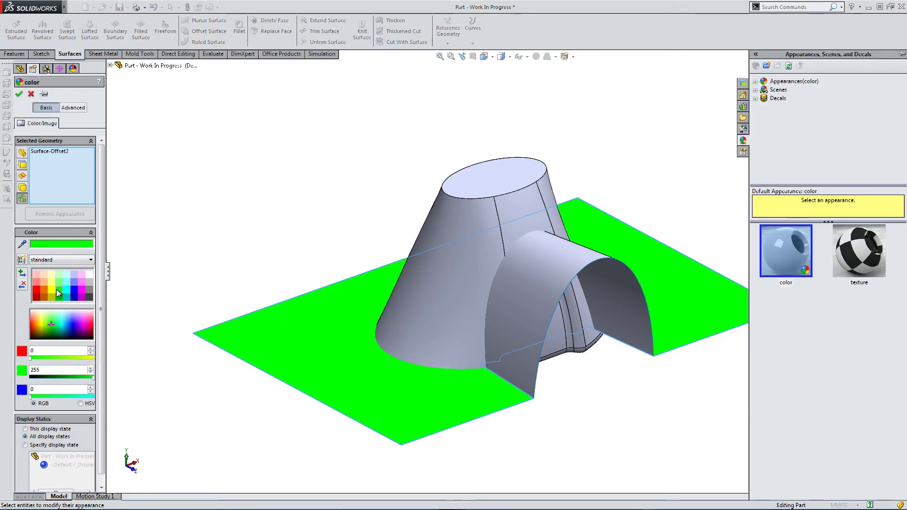
left_click(19, 94)
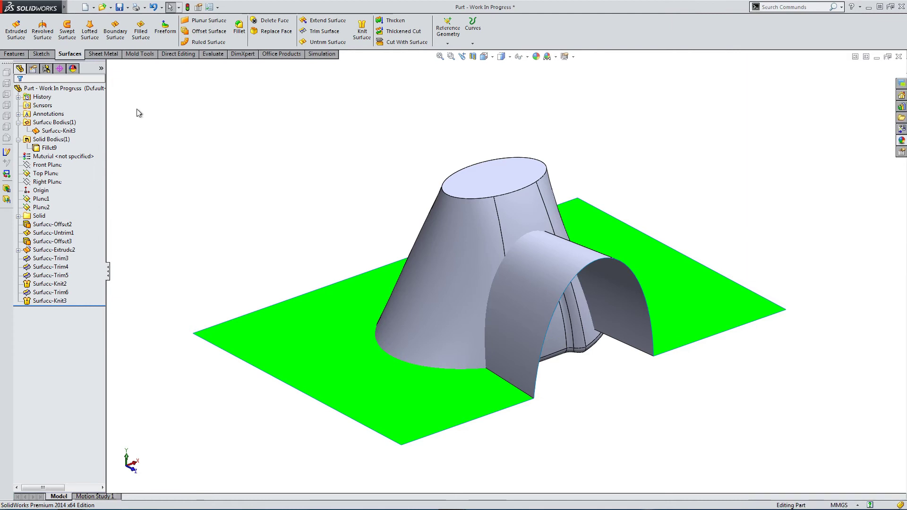
- Copy the green colour appearance and paste it onto the whole arch feature Surface-Extrude2
left_click(73, 69)
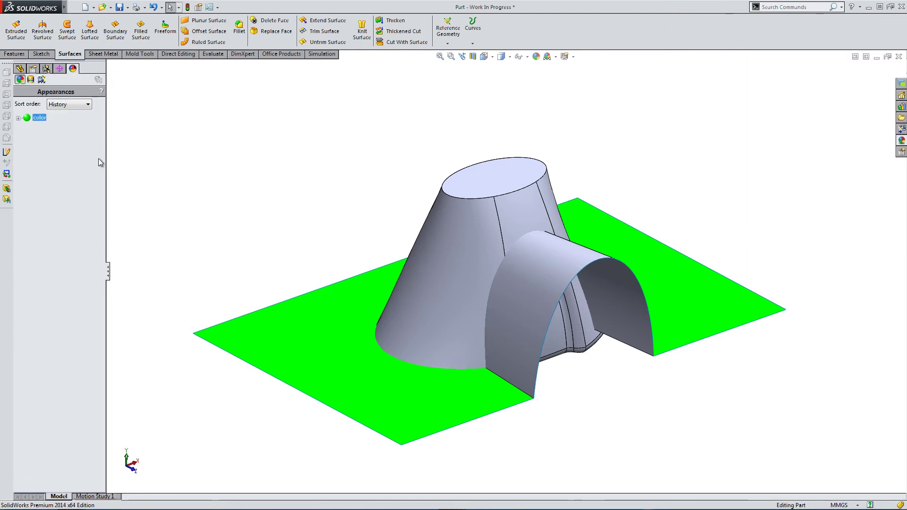
right_click(27, 118)
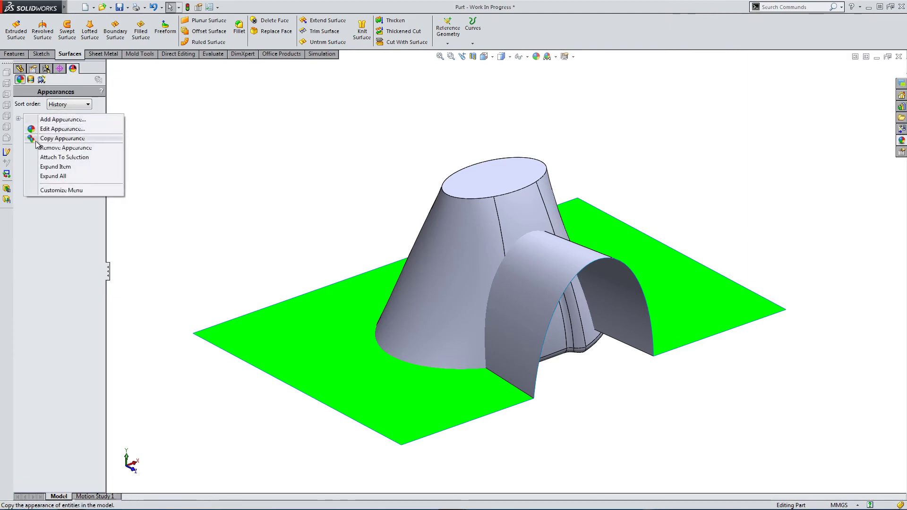
left_click(62, 138)
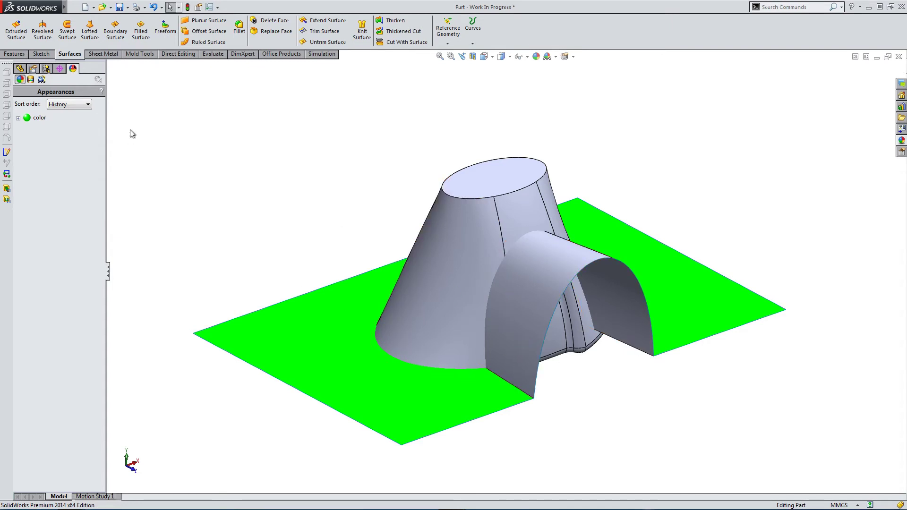
left_click(537, 319)
right_click(538, 320)
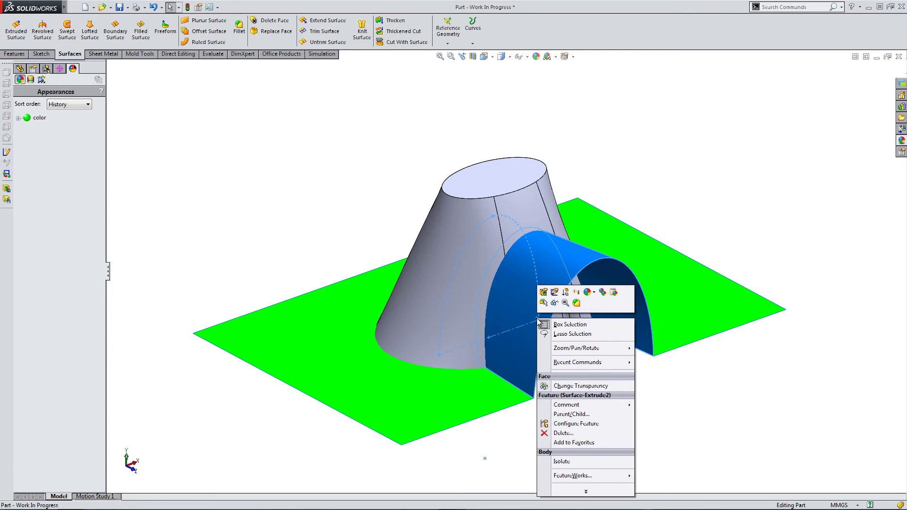
left_click(613, 293)
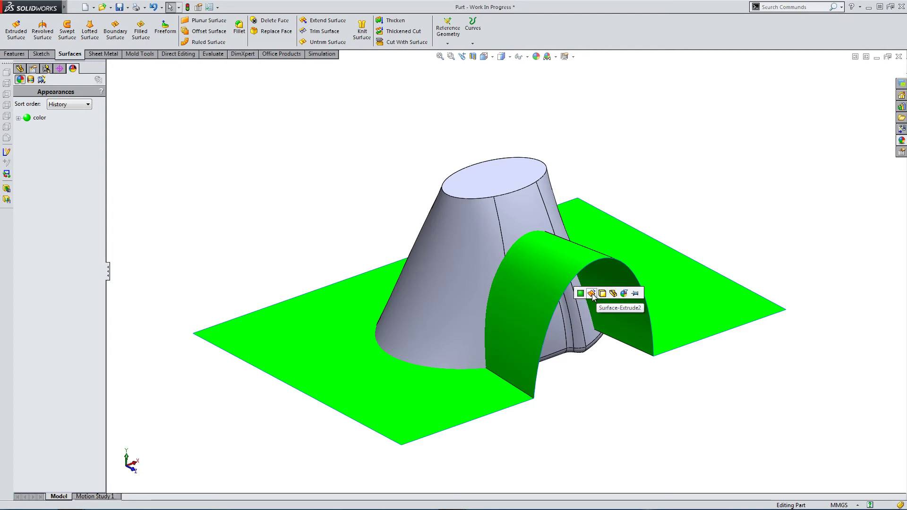
left_click(591, 294)
right_click(449, 243)
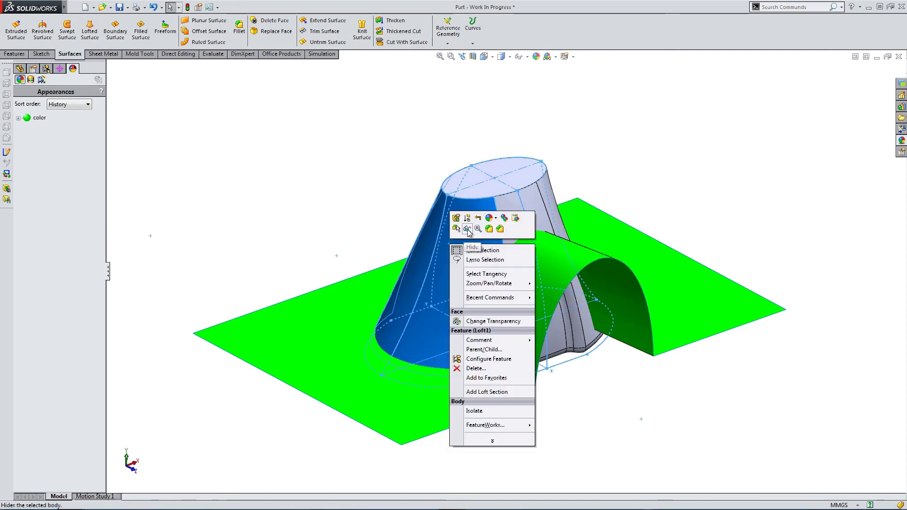
- Check the front and left views, then select the Front Plane
left_click(344, 216)
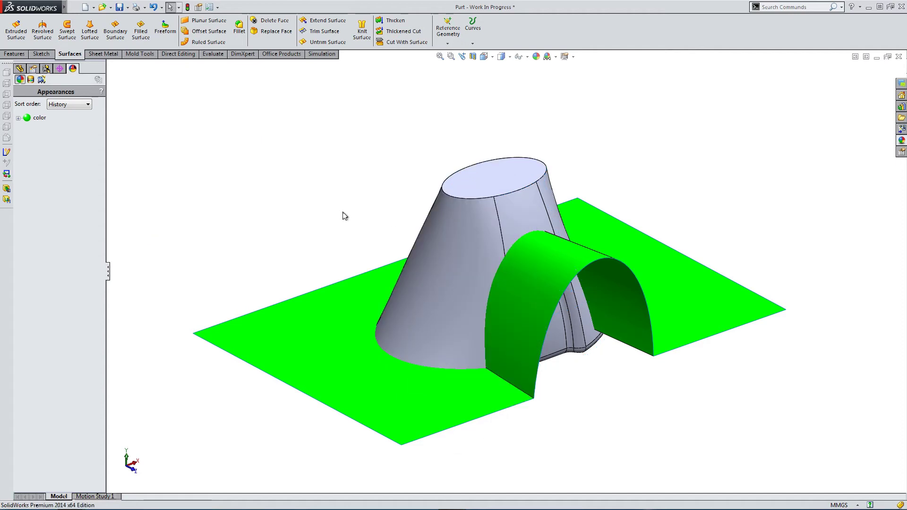
left_click(485, 57)
left_click(497, 93)
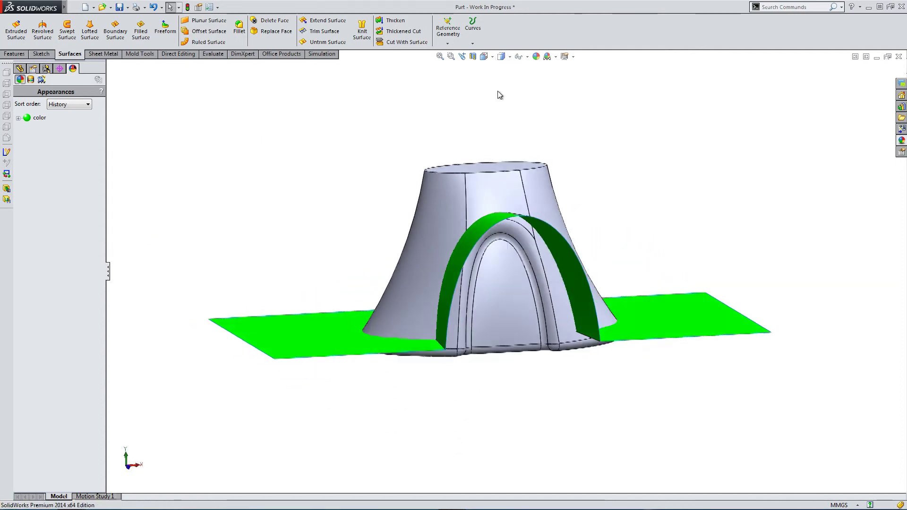
left_click(484, 57)
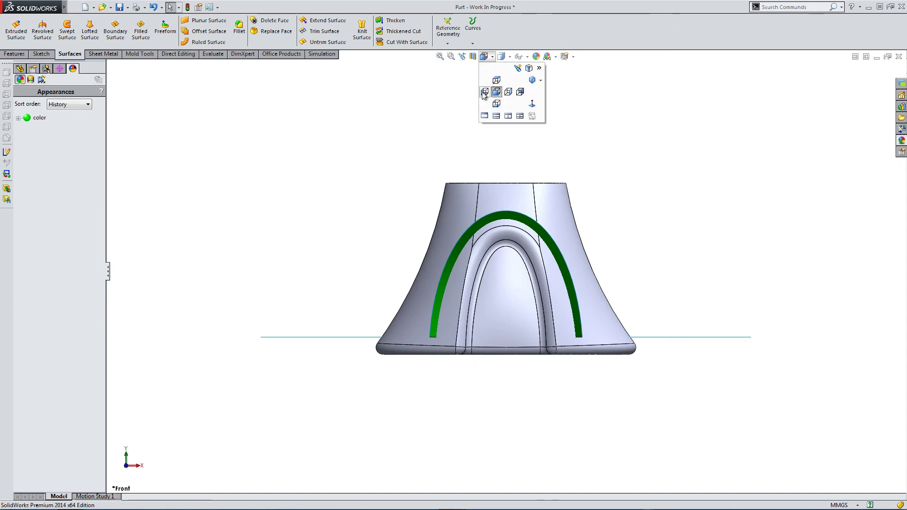
left_click(487, 104)
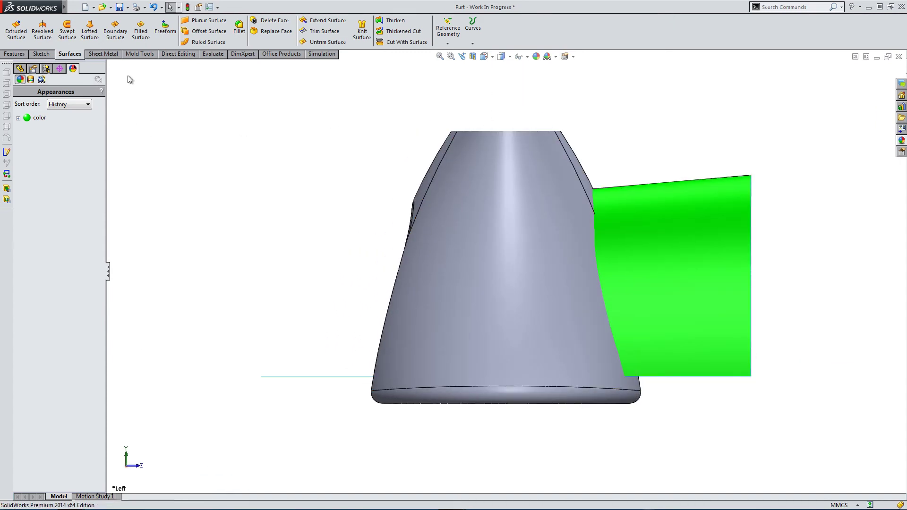
left_click(20, 68)
left_click(47, 165)
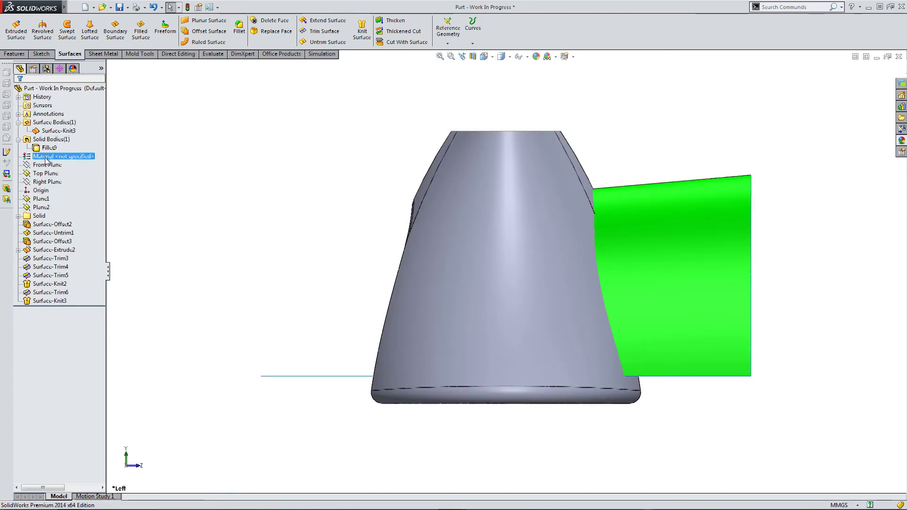
key("z")
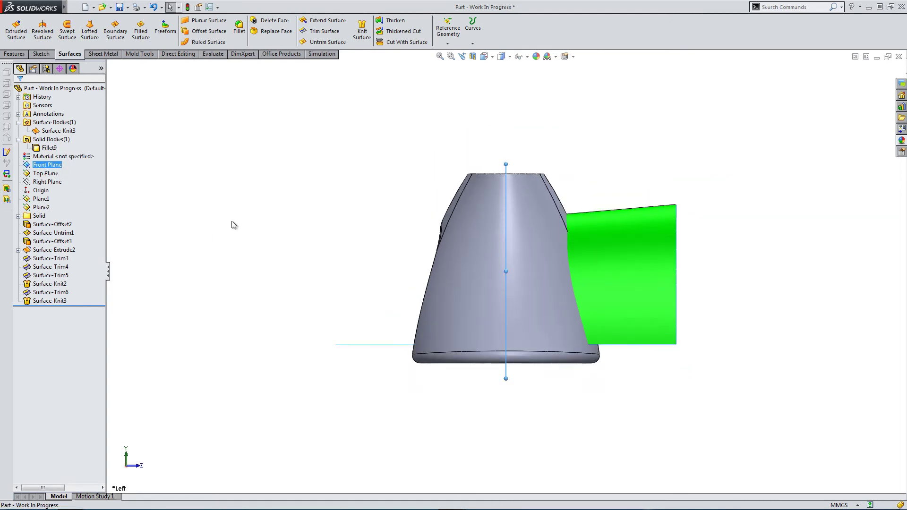
middle_click_drag(252, 225, 276, 232)
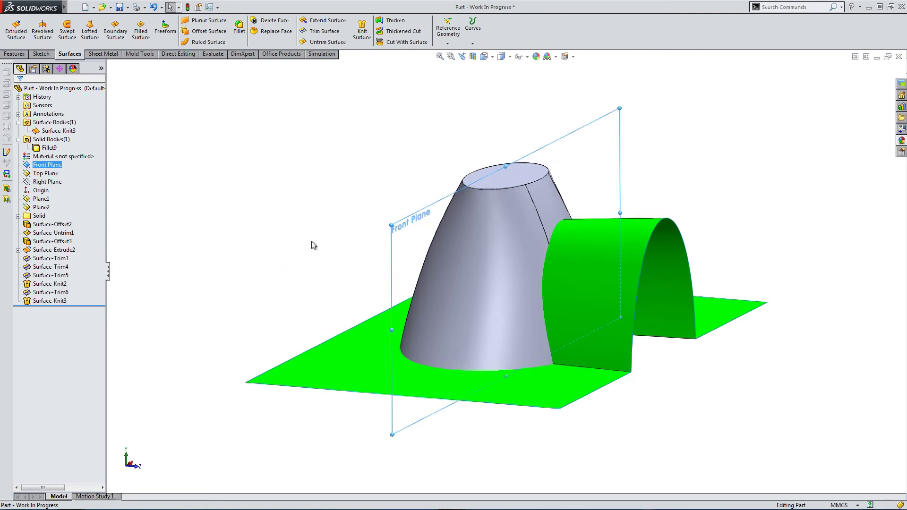
scroll(423, 236, "up", 2)
- Trim the green surface at the Front Plane, removing the flat region left of it
left_click(326, 32)
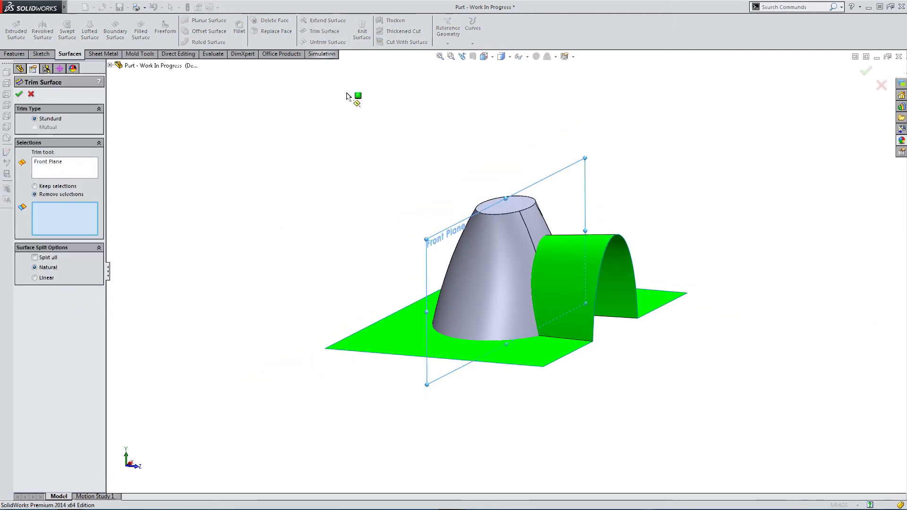
middle_click_drag(364, 191, 373, 242)
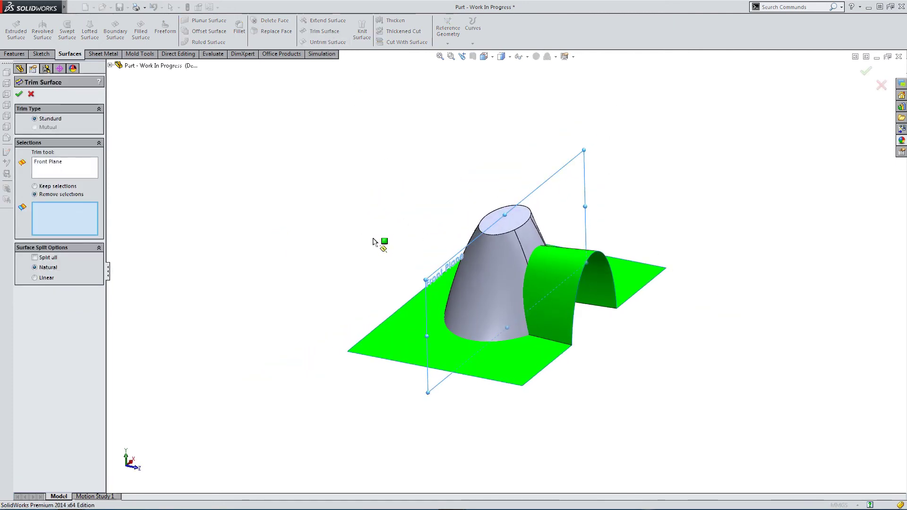
left_click(391, 332)
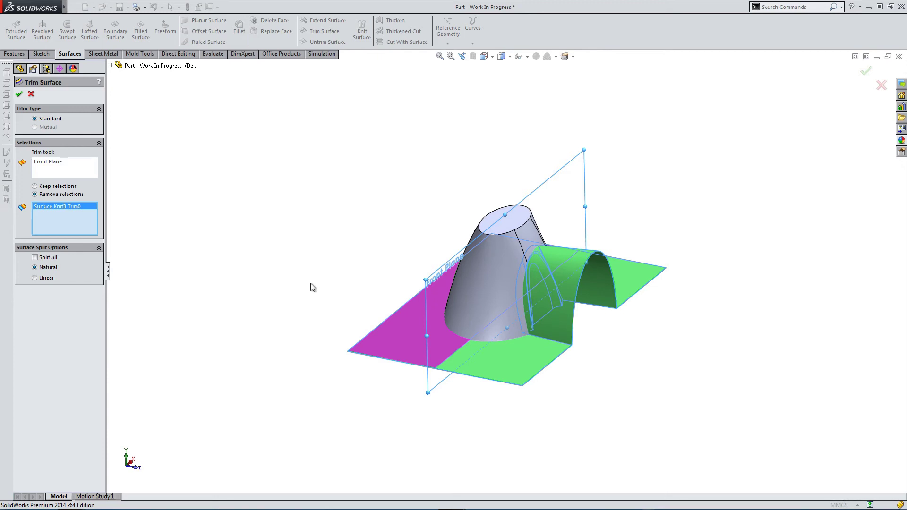
left_click(20, 95)
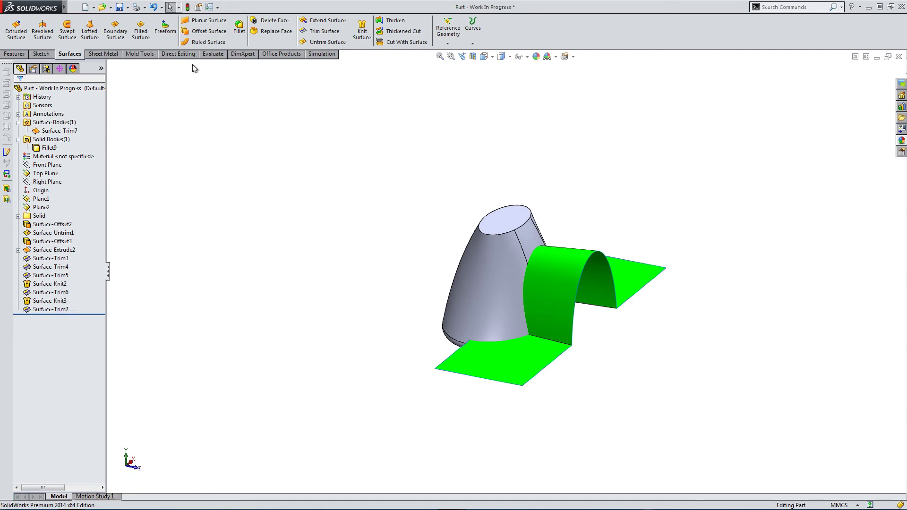
- Mirror Surface-Trim7 across the Front Plane to create Mirror2
left_click(15, 53)
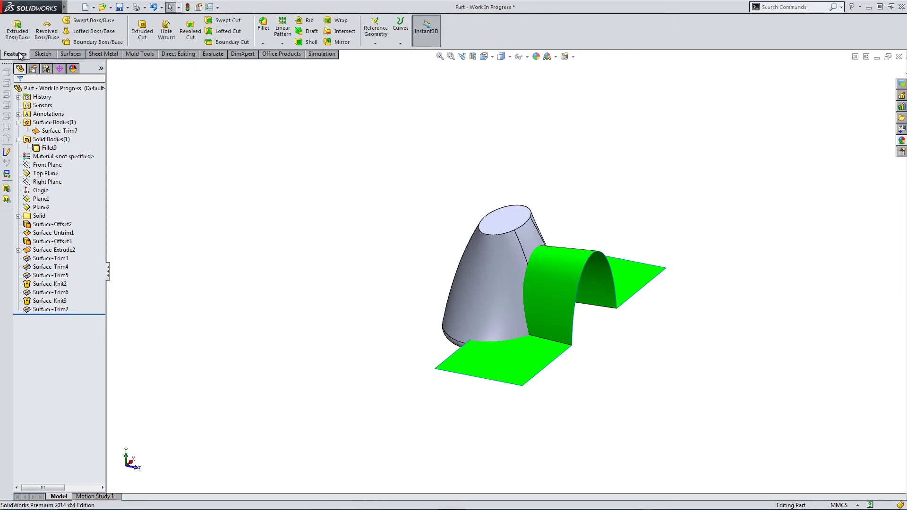
left_click(330, 46)
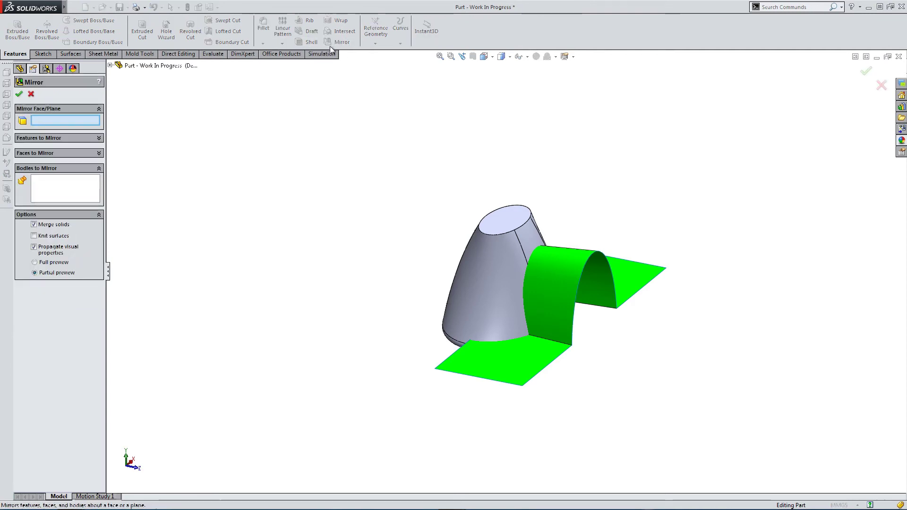
left_click(110, 65)
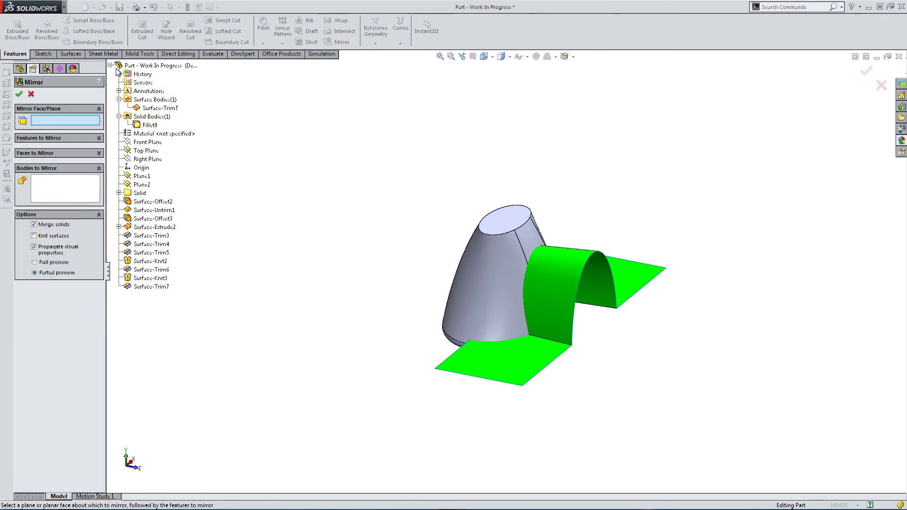
left_click(143, 143)
middle_click_drag(574, 354, 457, 331)
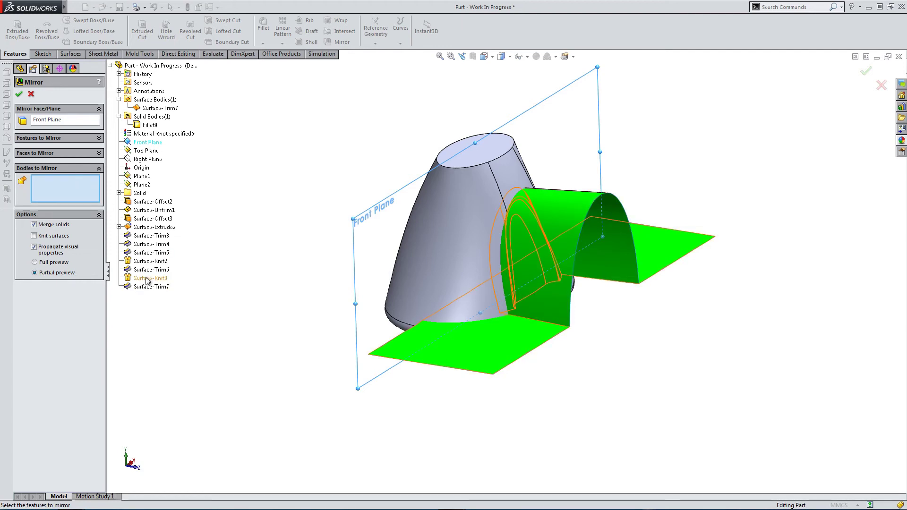
left_click(555, 260)
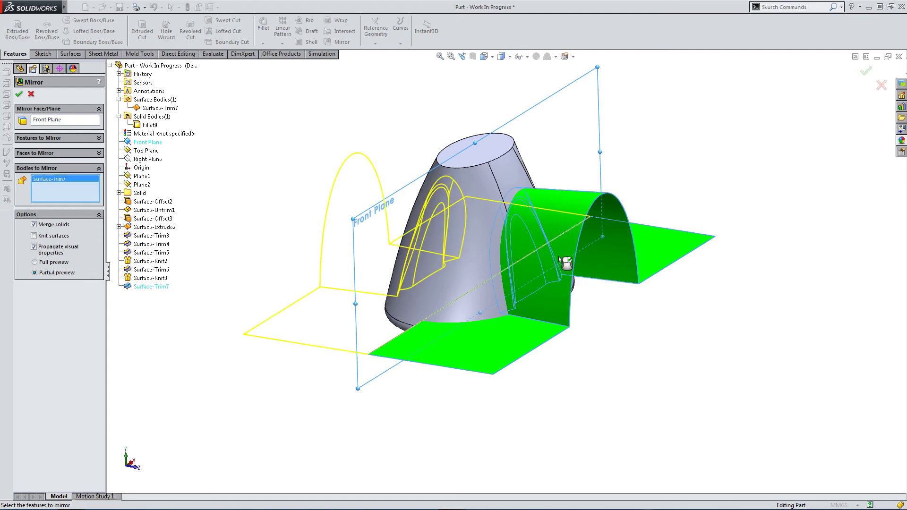
middle_click_drag(558, 256, 370, 324)
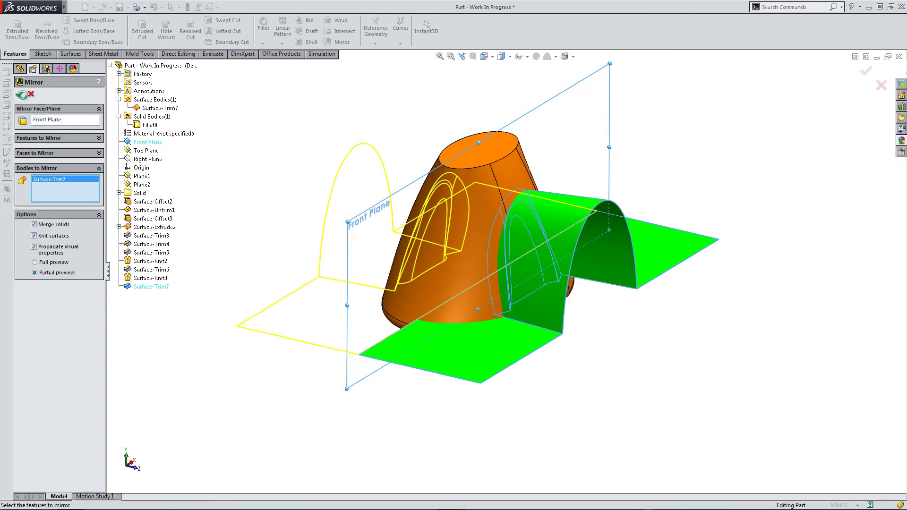
left_click(21, 94)
middle_click_drag(276, 197, 271, 233)
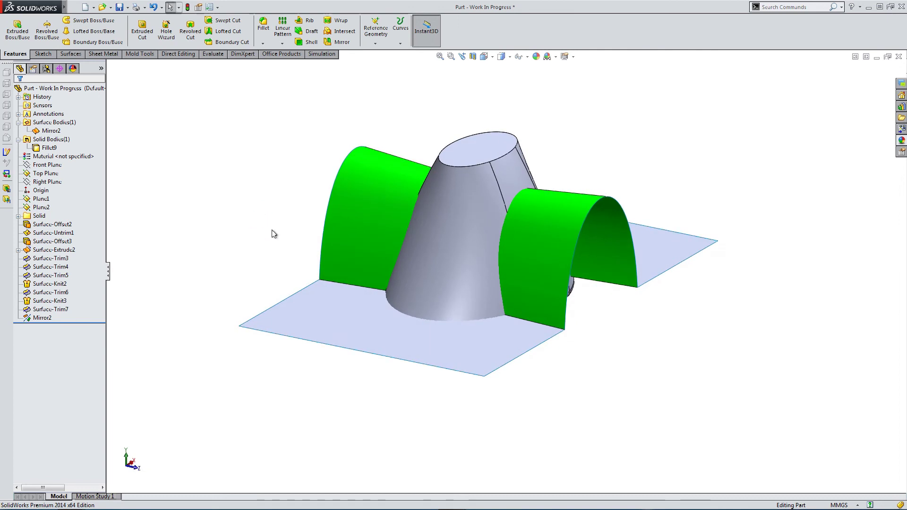
- Hide the grey cone solid body
left_click(465, 215)
right_click(465, 205)
left_click(477, 188)
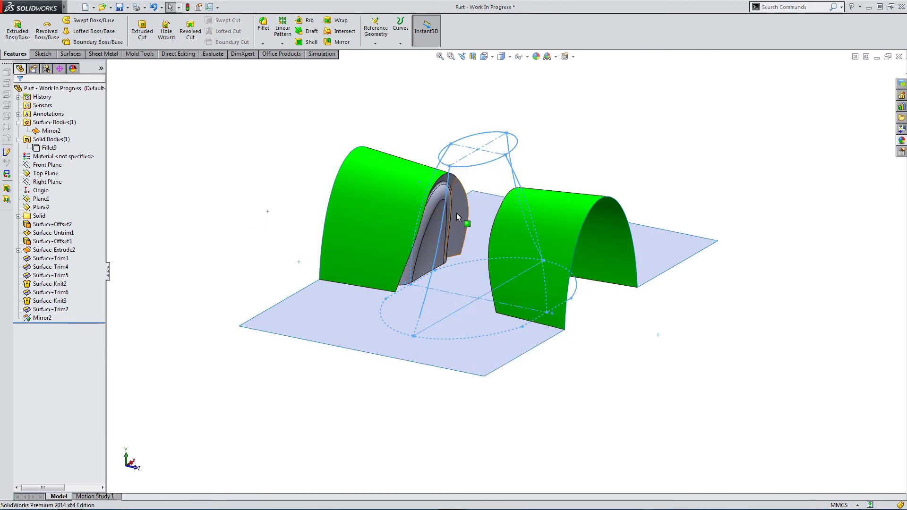
middle_click_drag(457, 216, 344, 211)
scroll(345, 211, "up", 2)
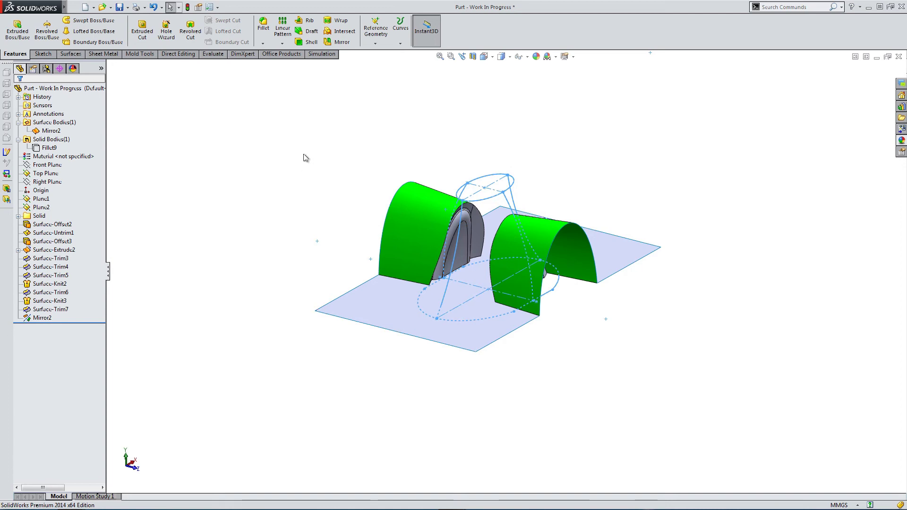
- Copy the green 'color' appearance and paste it onto the mirrored Mirror2 surface
left_click(73, 69)
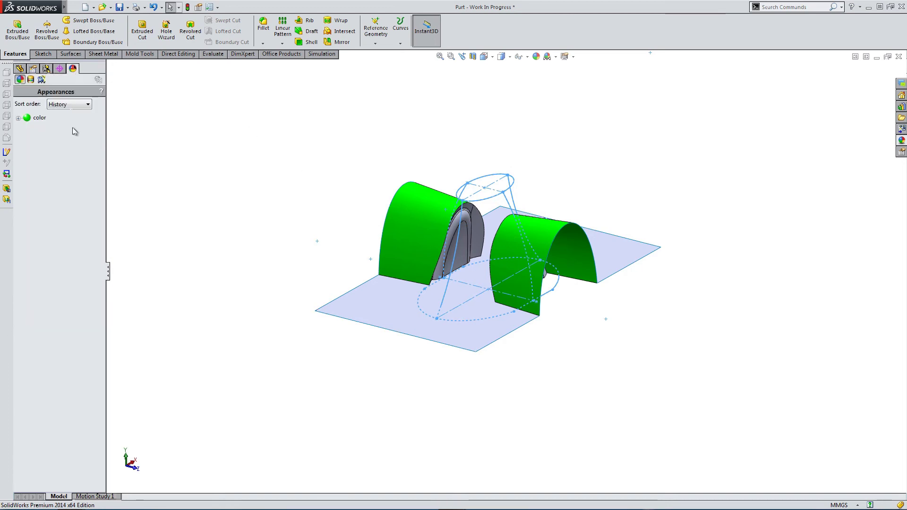
right_click(33, 119)
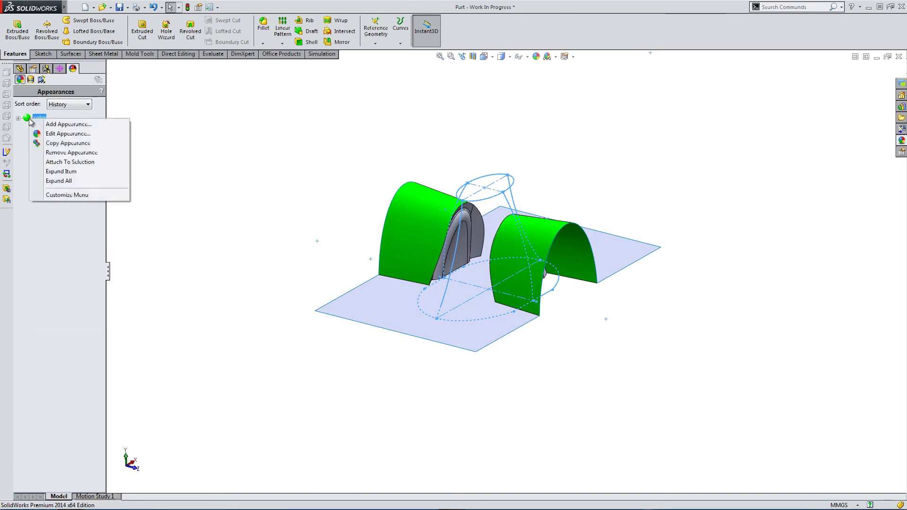
left_click(52, 143)
left_click_drag(255, 151, 768, 393)
right_click(529, 226)
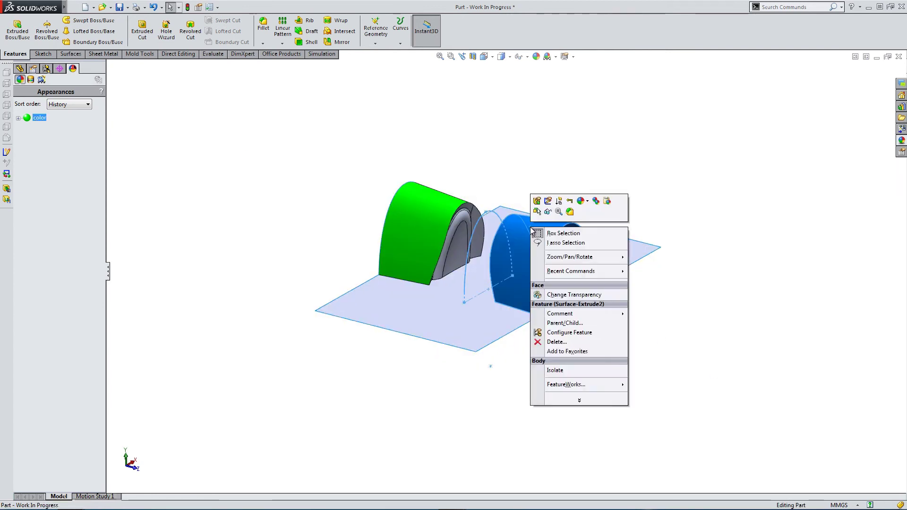
right_click(465, 245)
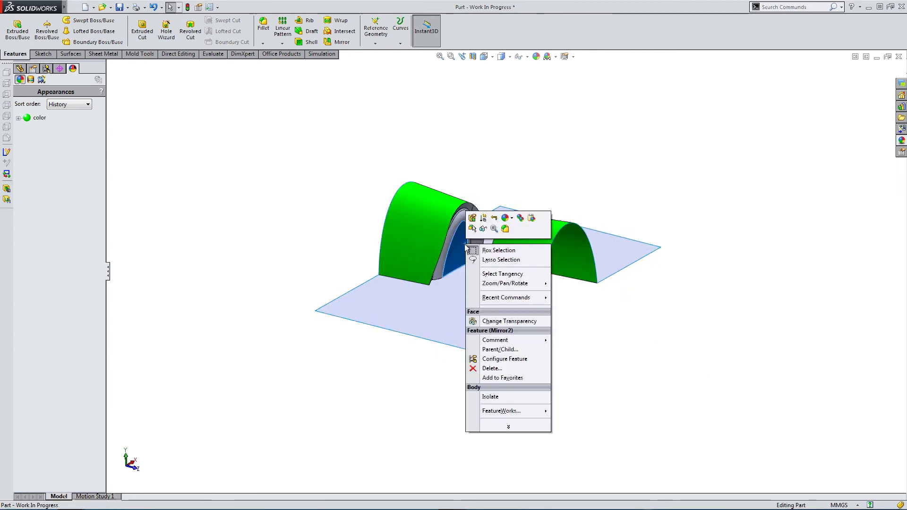
left_click(531, 219)
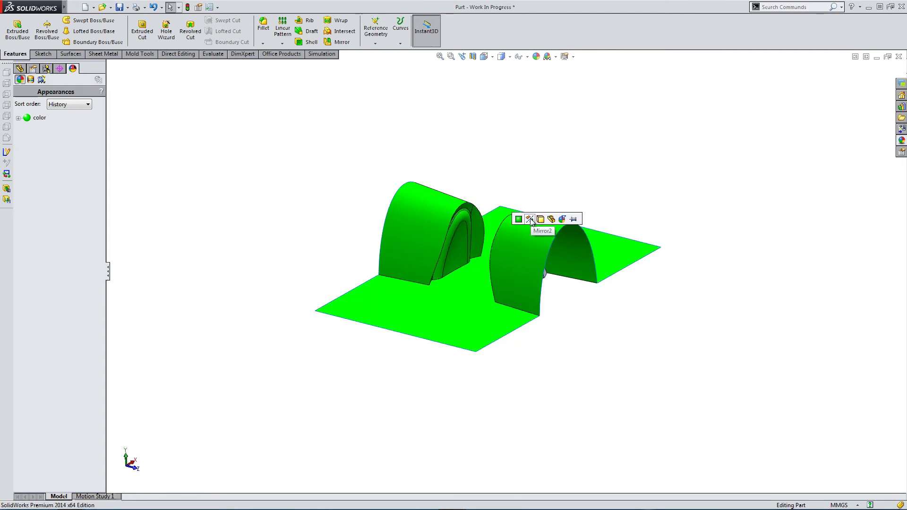
middle_click_drag(530, 265, 481, 316)
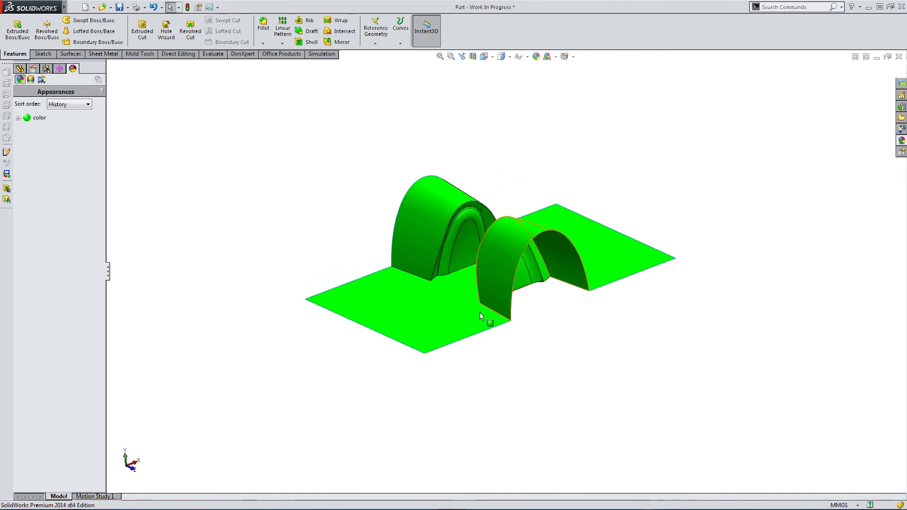
middle_click_drag(366, 348, 373, 343)
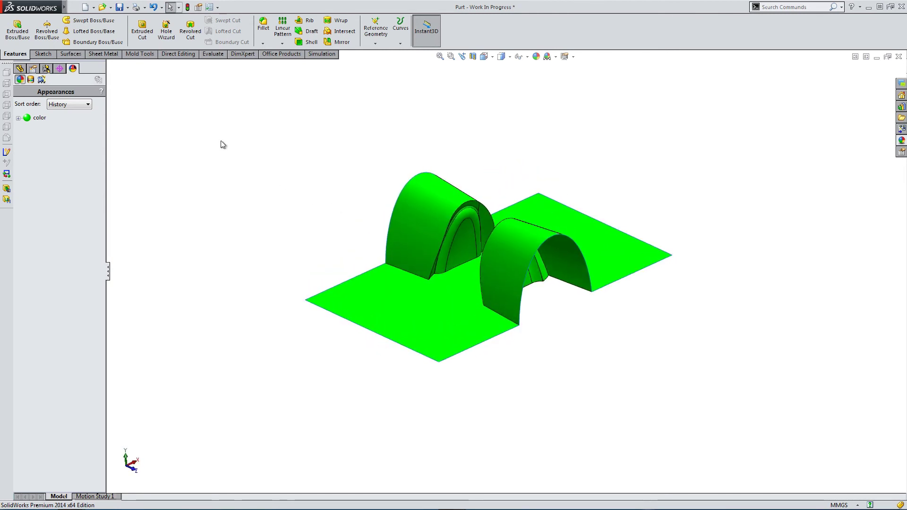
- Show the grey Fillet9 solid body again
left_click(21, 70)
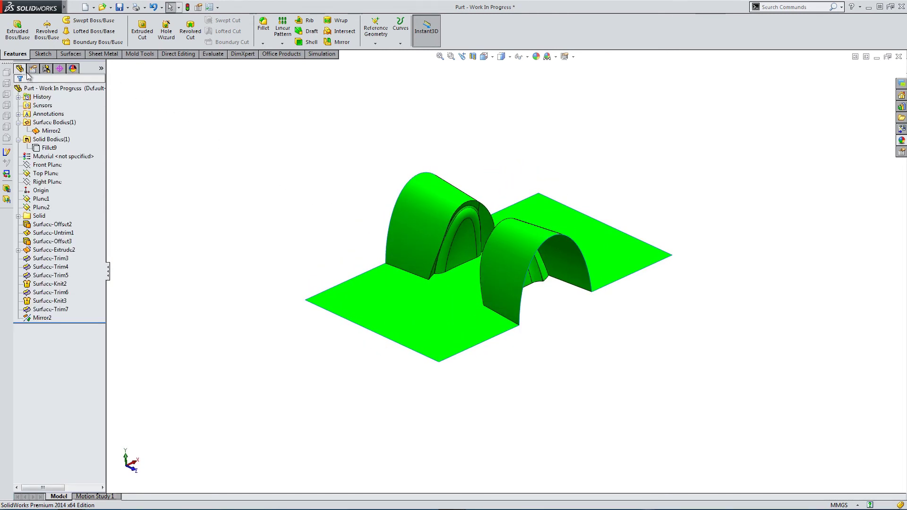
right_click(49, 148)
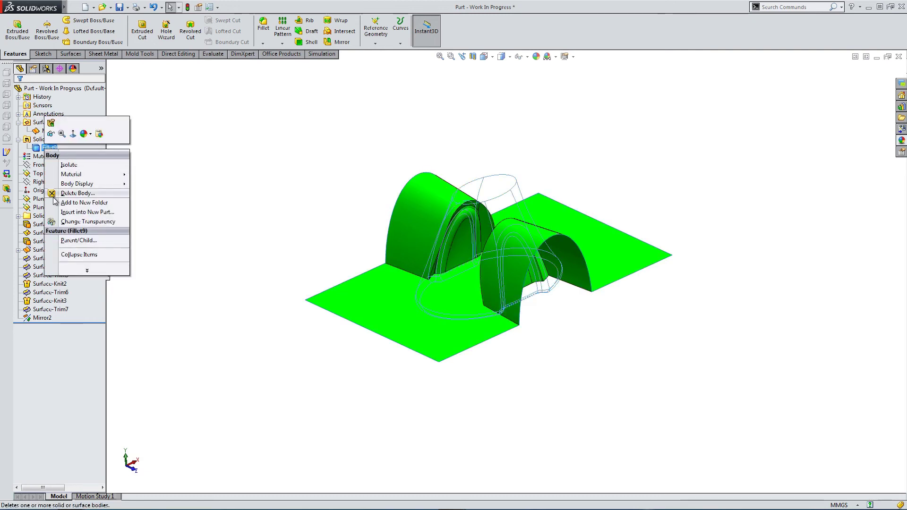
left_click(51, 134)
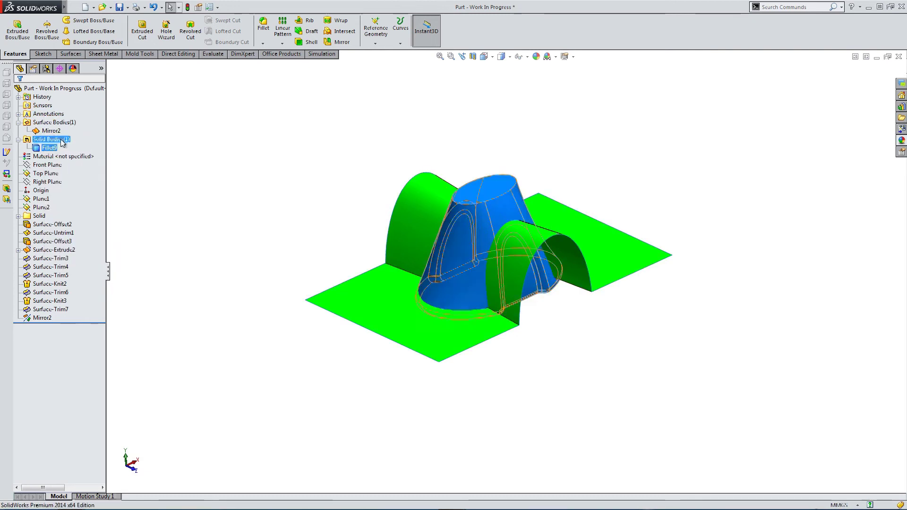
left_click(304, 211)
middle_click_drag(353, 260, 358, 227)
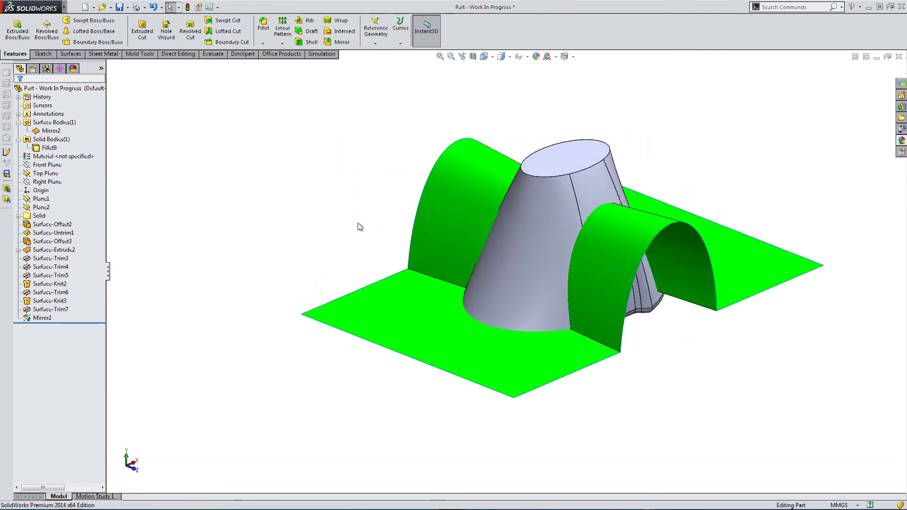
- Start a Split using the mirrored green surface as the cutting tool and cut the solid
left_click(177, 55)
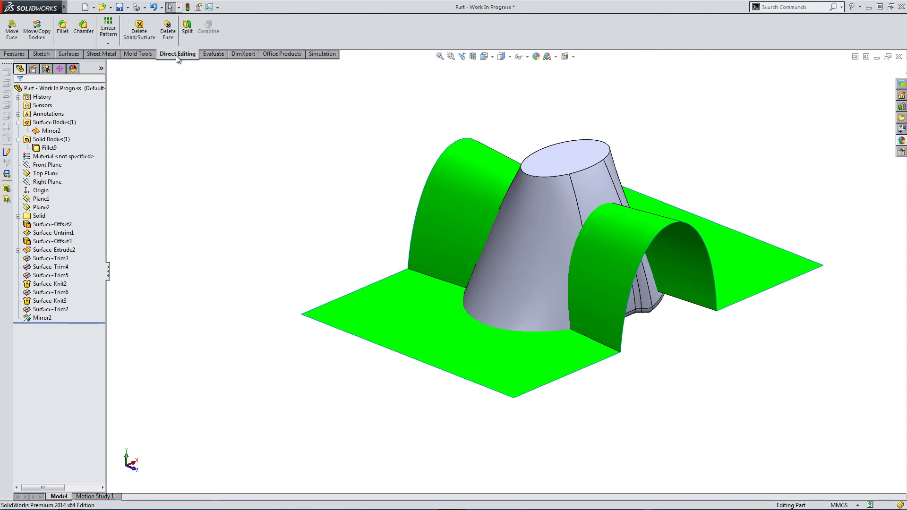
left_click(188, 34)
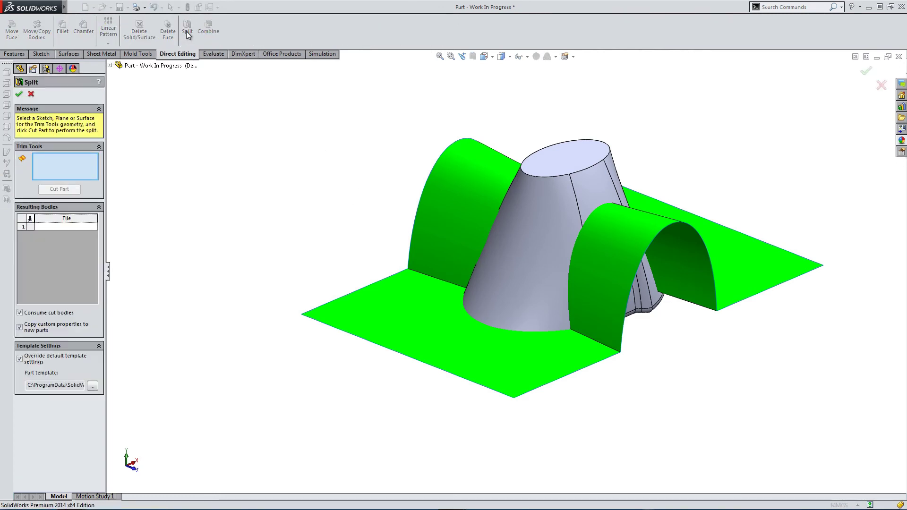
left_click(466, 175)
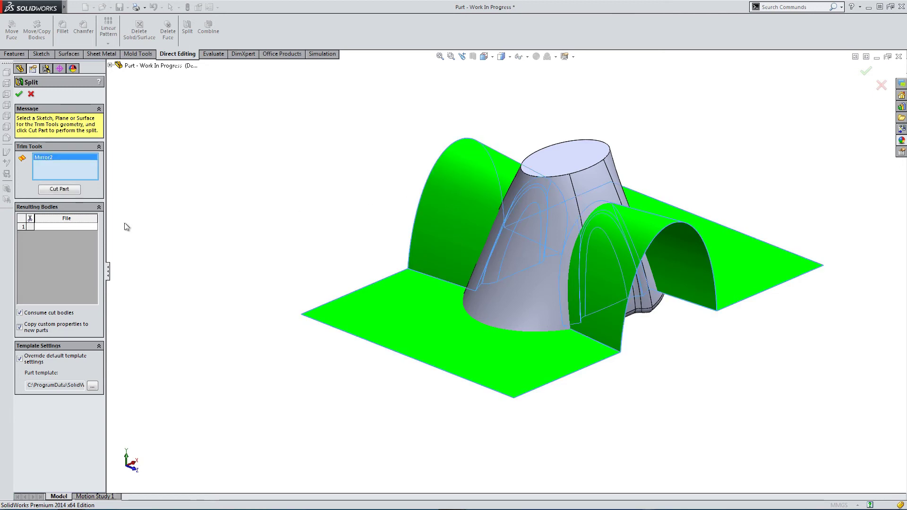
left_click(59, 189)
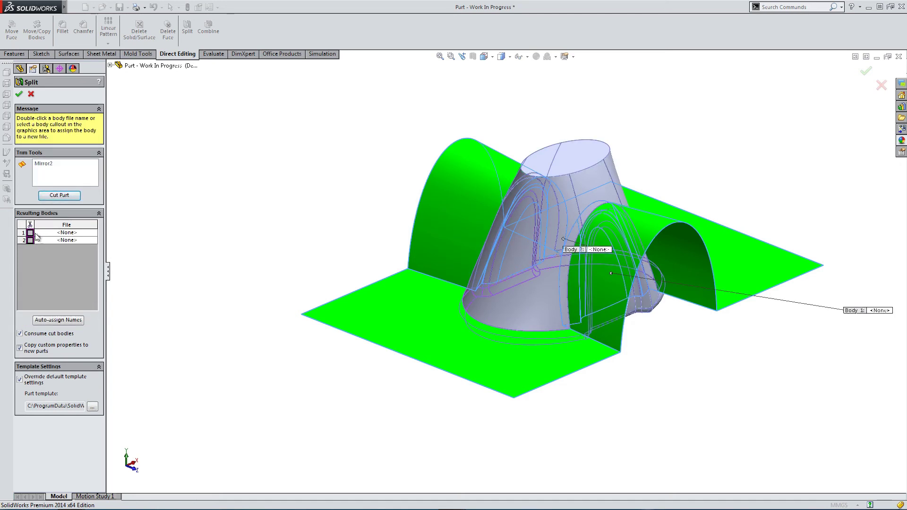
- Keep both resulting bodies, turn off Consume cut bodies, and confirm Split1
left_click(31, 232)
middle_click_drag(658, 345, 569, 331)
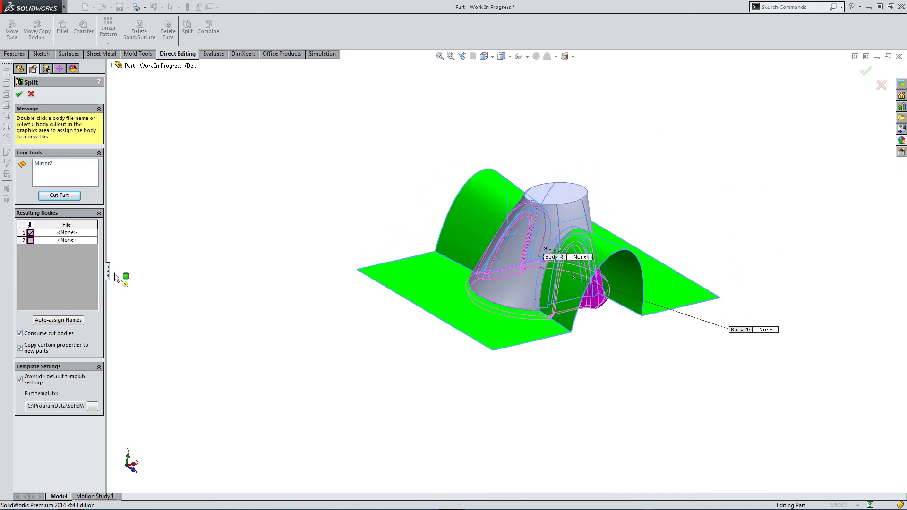
left_click(30, 240)
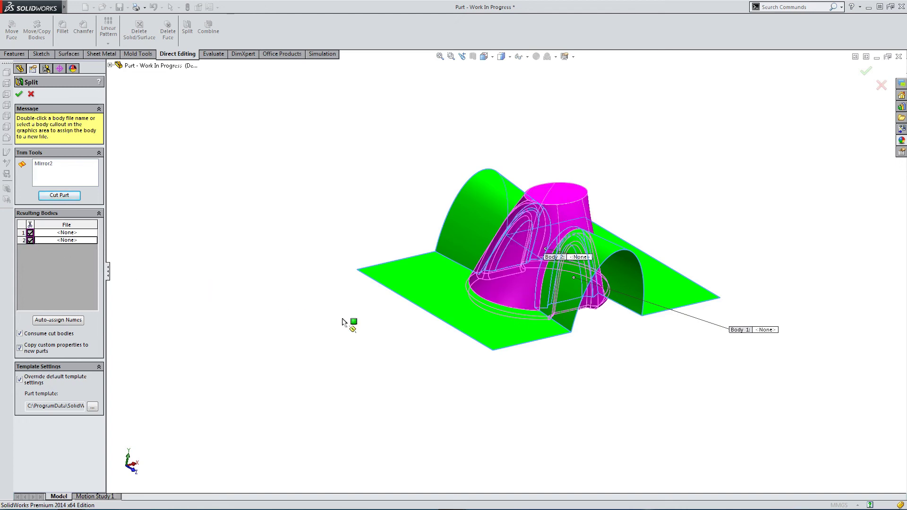
middle_click_drag(344, 322, 496, 320)
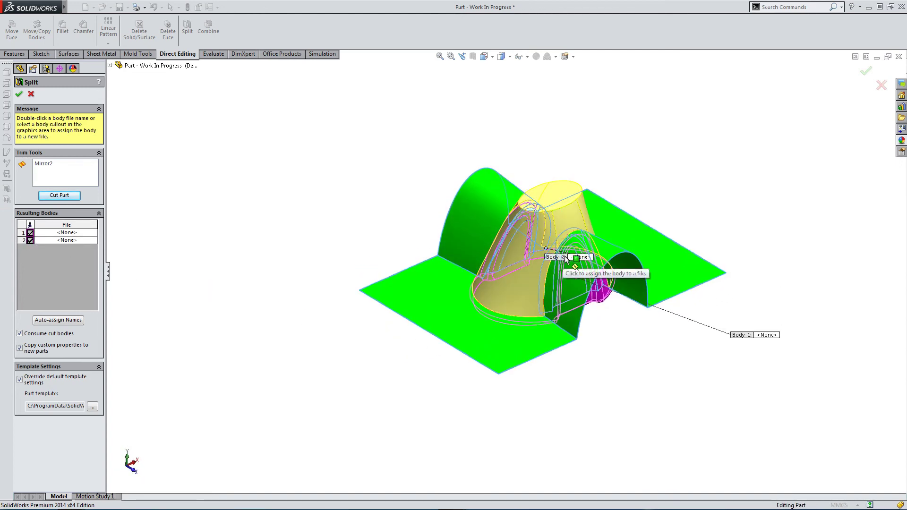
left_click_drag(564, 257, 723, 191)
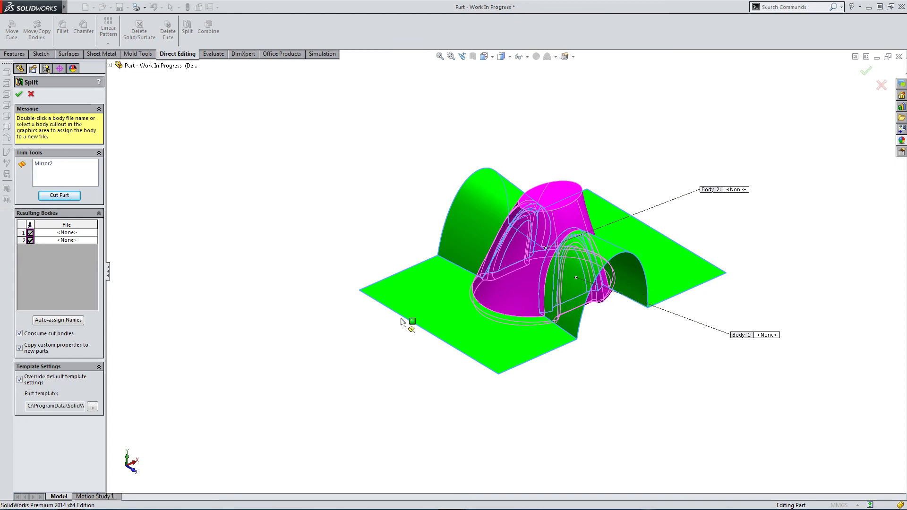
left_click(21, 333)
left_click(19, 94)
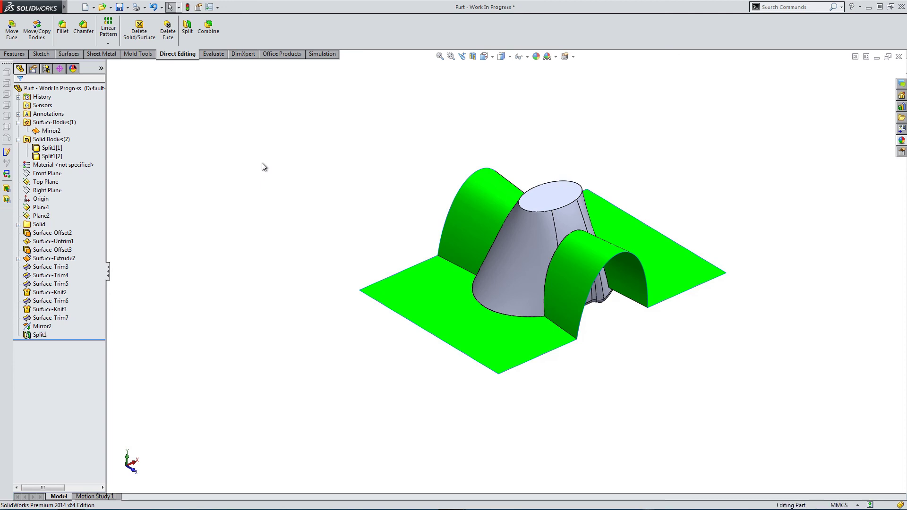
- Hide the green Mirror2 surface body, then frame the split cone's arch up close
key("f")
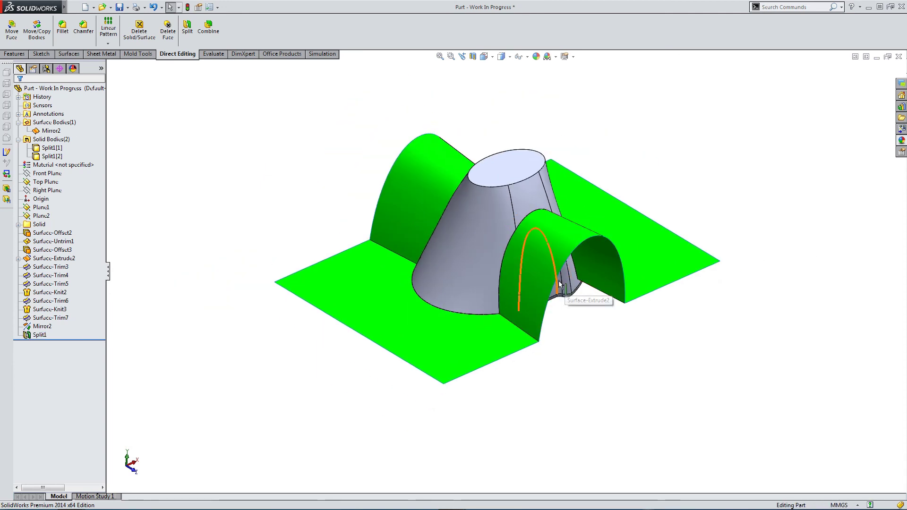
left_click(50, 130)
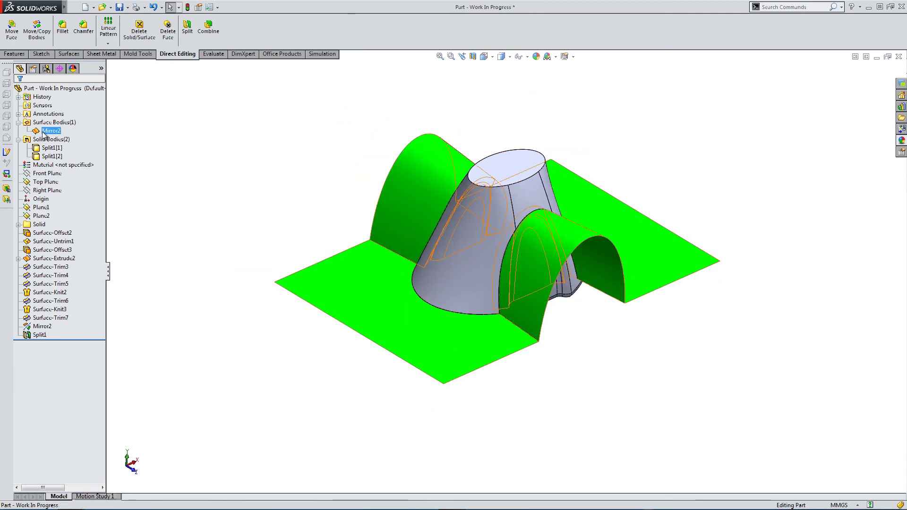
left_click(49, 116)
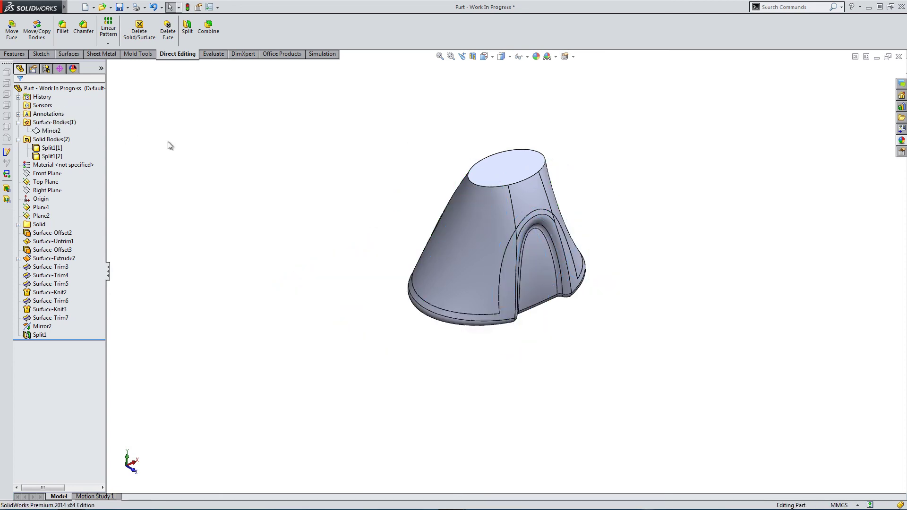
middle_click_drag(263, 310, 189, 232)
scroll(480, 251, "down", 5)
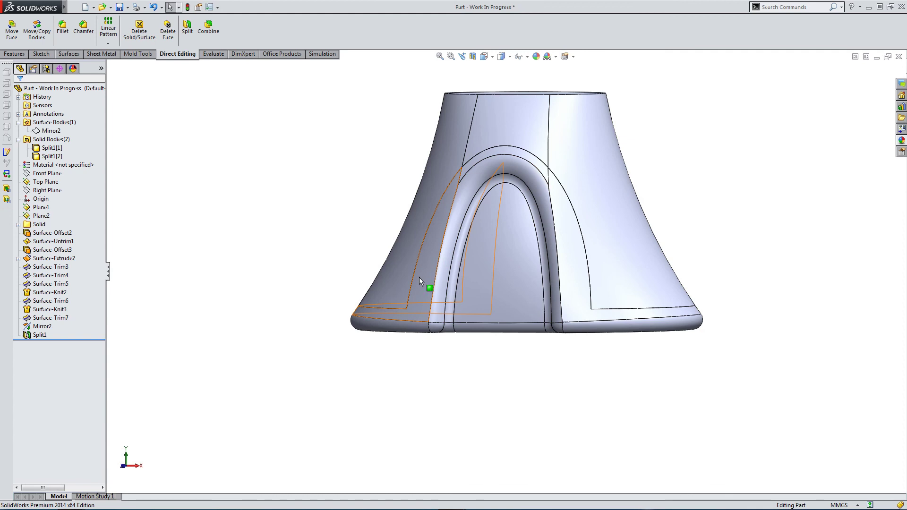
middle_click_drag(423, 281, 692, 298)
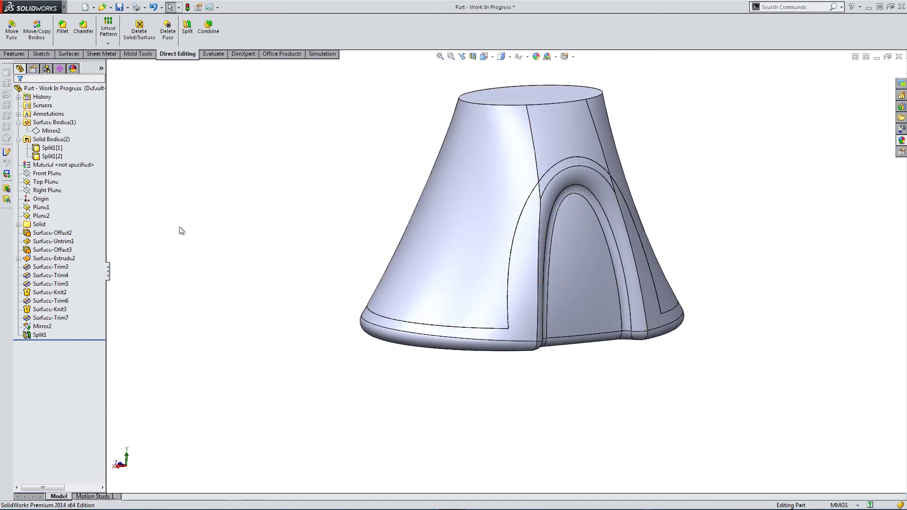
- Give the Split1[1] body a cyan appearance (RGB 0, 196, 255), keeping the other body grey
left_click(50, 164)
left_click(45, 157)
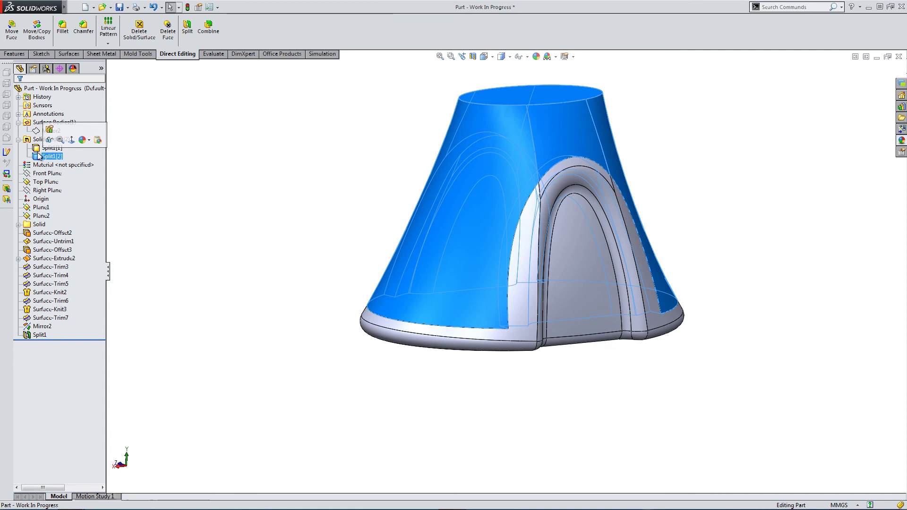
left_click(37, 148)
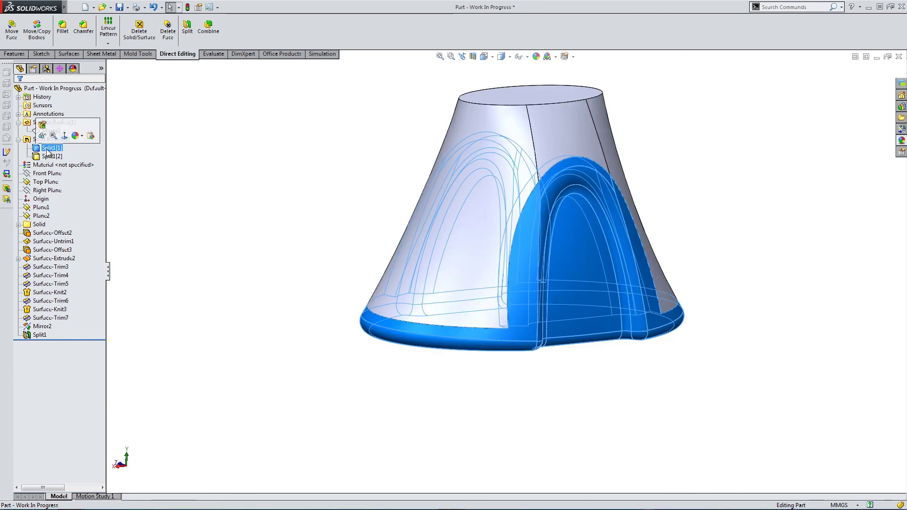
left_click(81, 136)
left_click(86, 151)
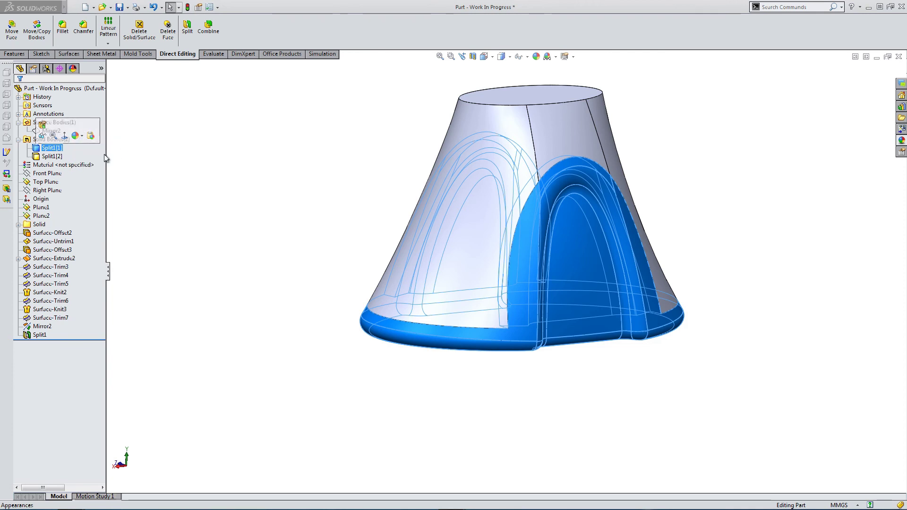
left_click(81, 136)
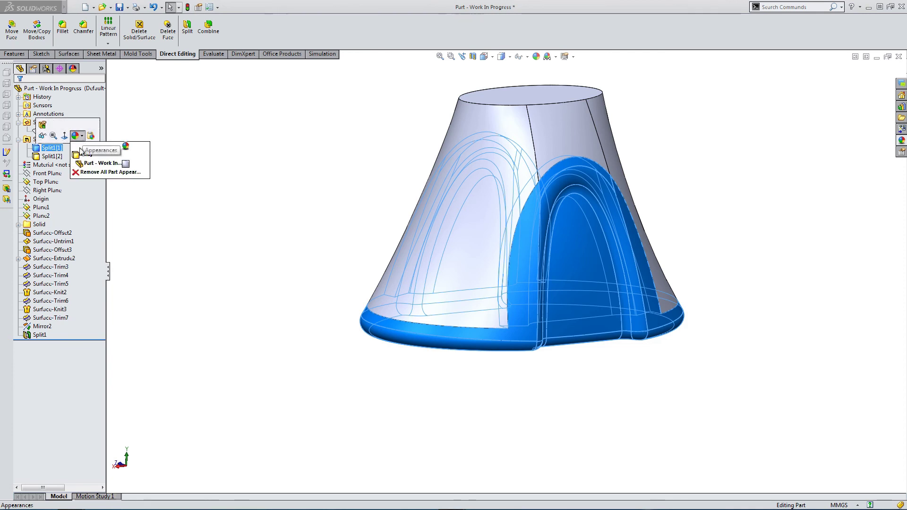
left_click(76, 154)
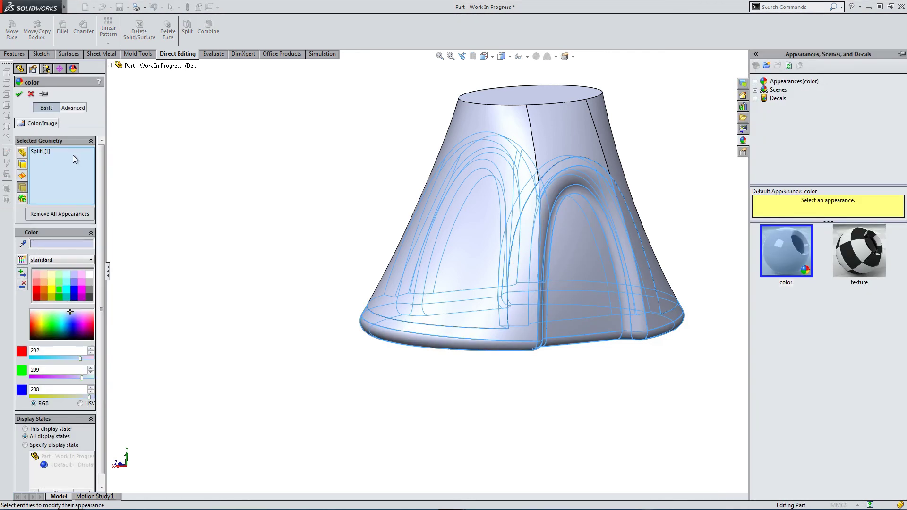
left_click(74, 290)
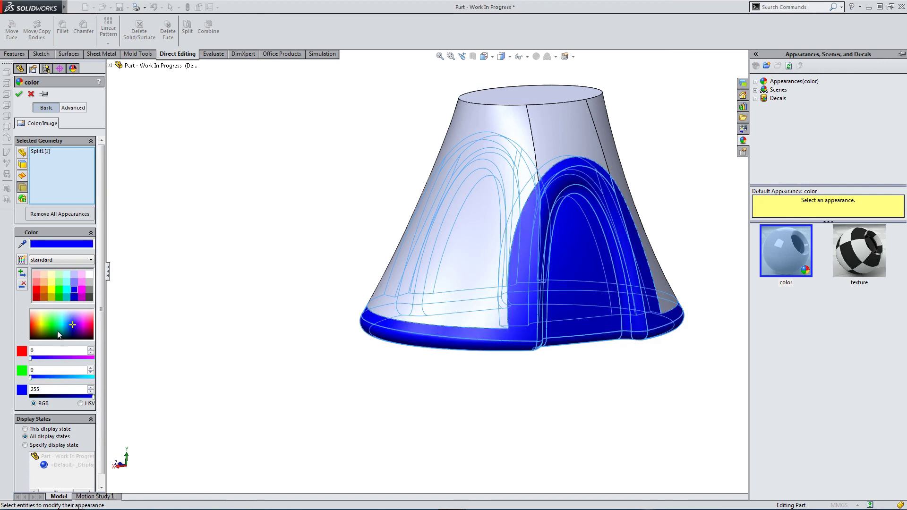
left_click_drag(30, 377, 78, 377)
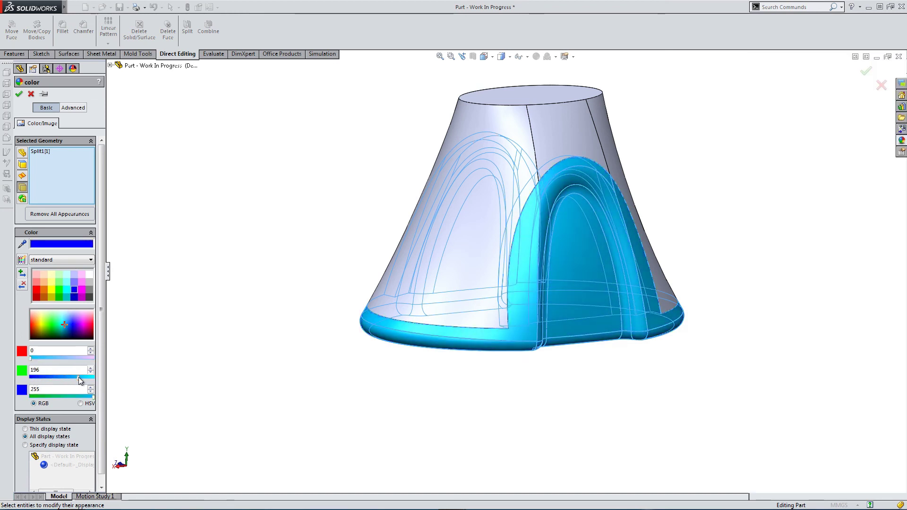
left_click(19, 94)
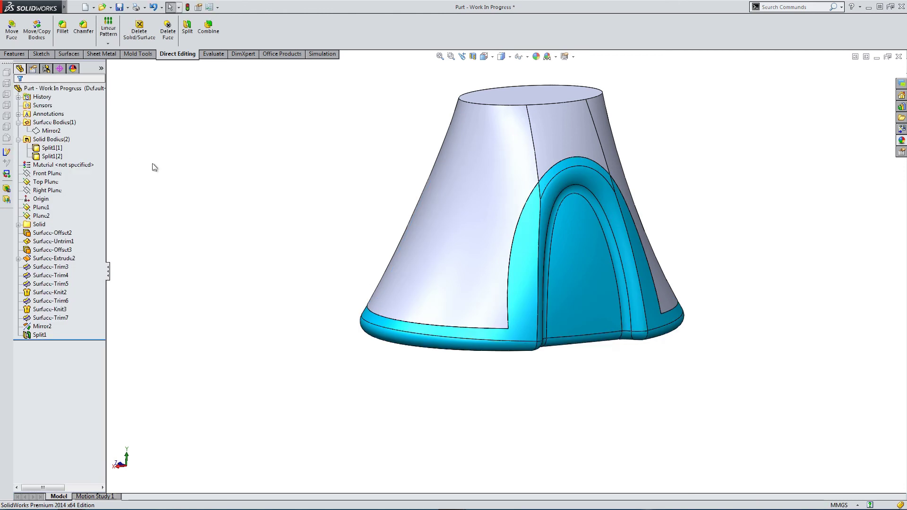
middle_click_drag(313, 297, 181, 354)
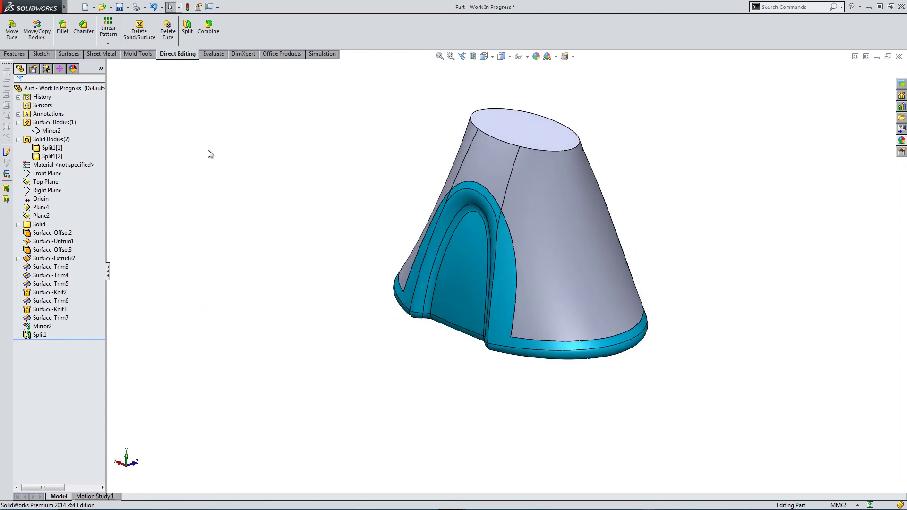
- Create a Right Plane section view and turn the cut face toward the viewer
left_click(473, 56)
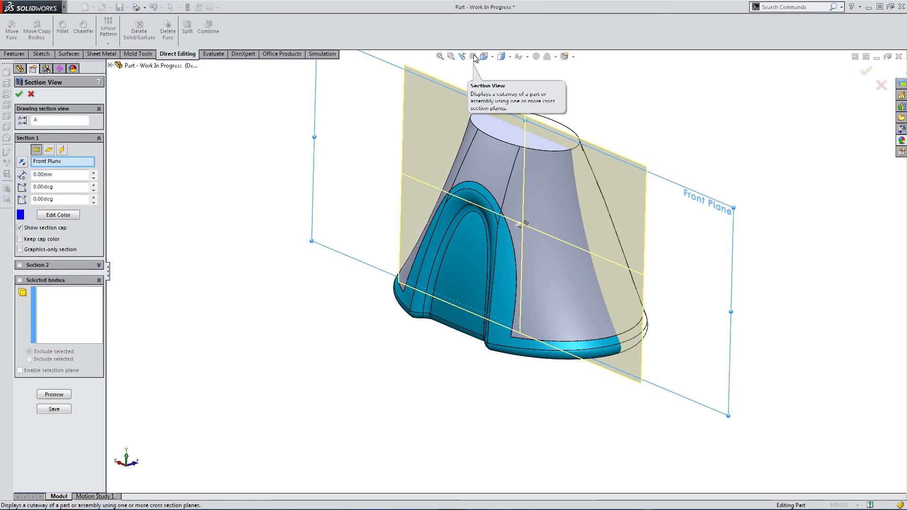
left_click(48, 149)
left_click(62, 149)
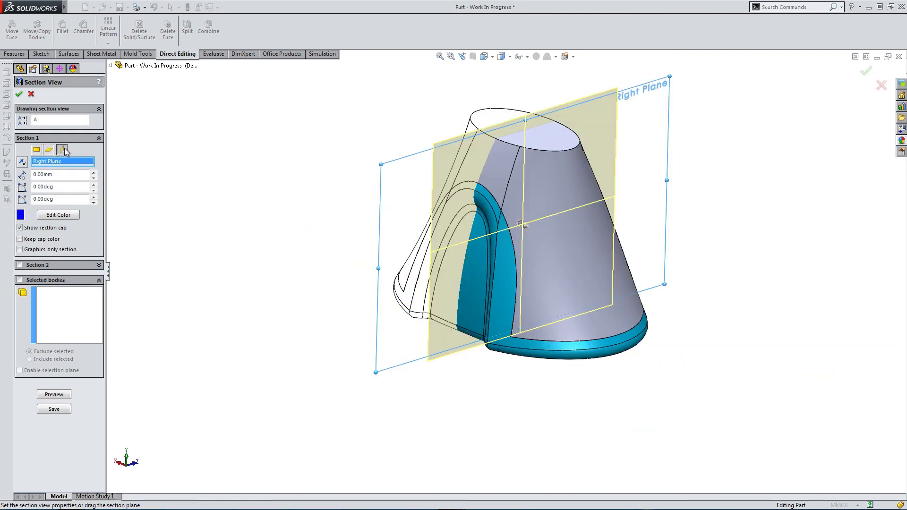
left_click(19, 95)
middle_click_drag(294, 255, 531, 197)
scroll(479, 222, "down", 3)
middle_click_drag(479, 222, 409, 206)
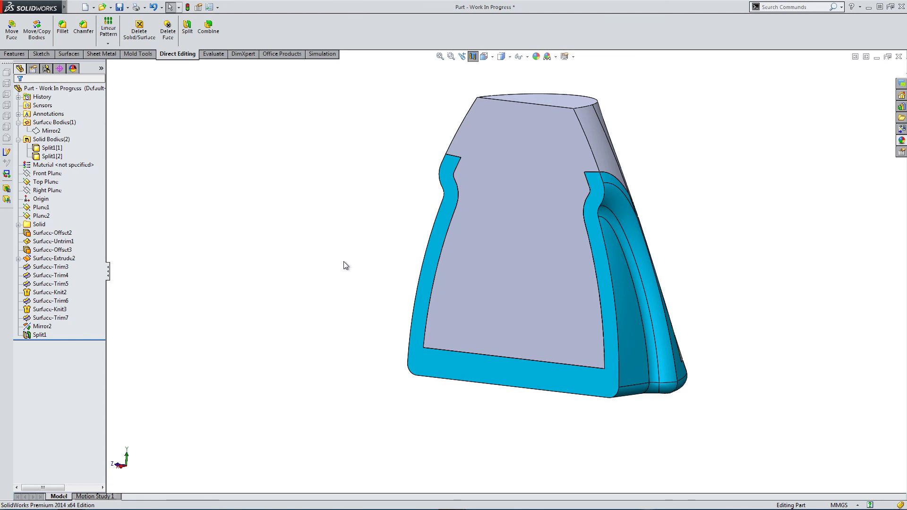
scroll(343, 265, "down", 2)
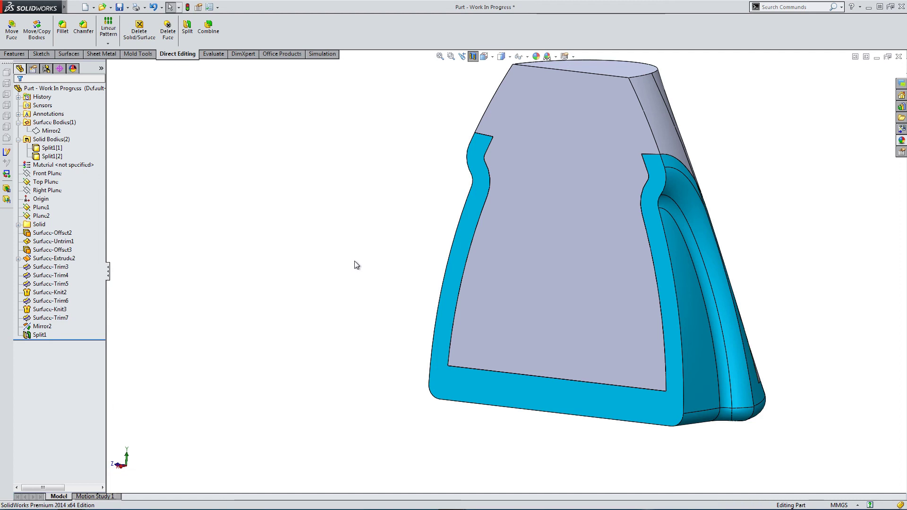
middle_click_drag(355, 263, 361, 280)
scroll(507, 169, "down", 3)
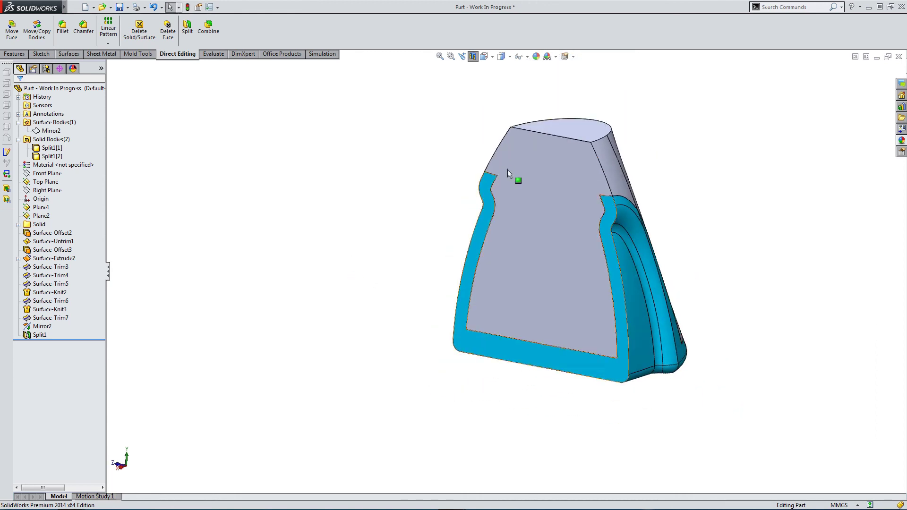